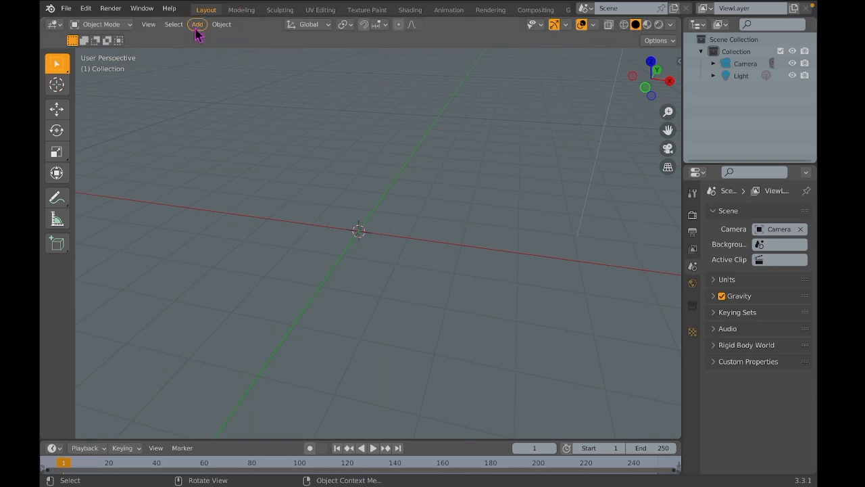
Add a monkey mesh to the empty scene.
{"action": "mouse_move", "coordinate": [206, 39]}
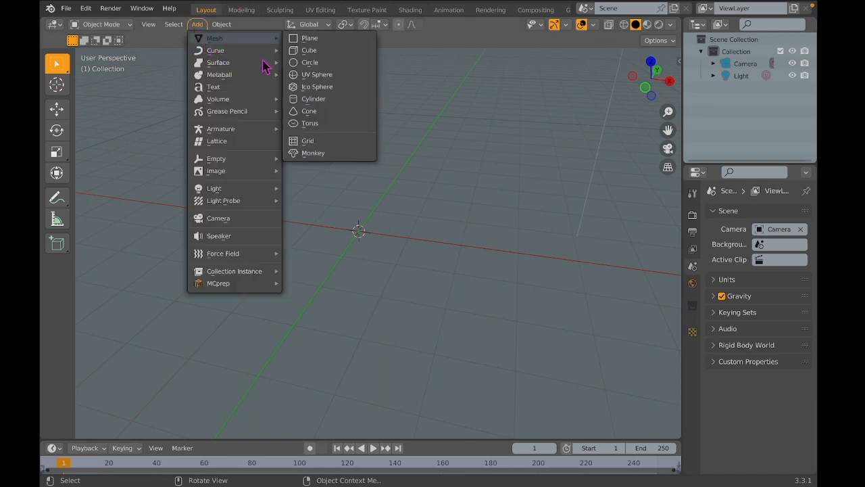
{"action": "left_click", "coordinate": [326, 156]}
{"action": "middle_click_drag", "start_coordinate": [420, 209], "coordinate": [472, 163]}
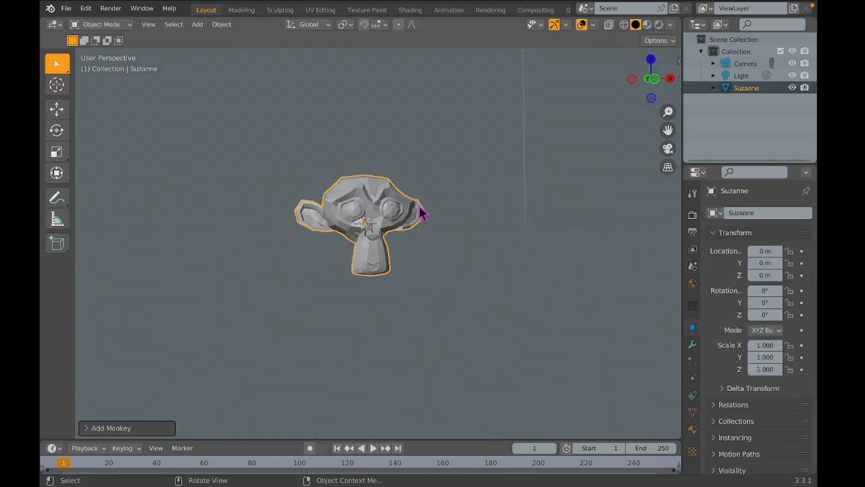
{"action": "scroll", "coordinate": [472, 163], "scroll_direction": "up", "scroll_amount": 2}
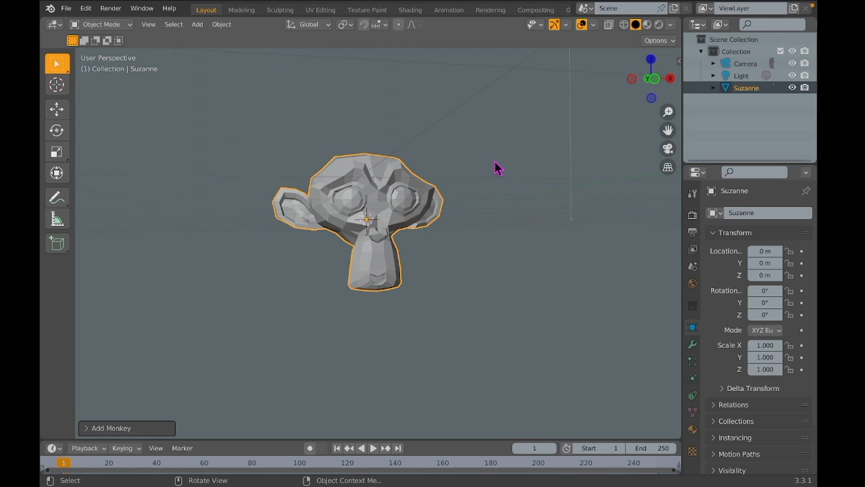
Examine the monkey head from several angles and distances.
{"action": "scroll", "coordinate": [496, 167], "scroll_direction": "right", "scroll_amount": 5}
{"action": "scroll", "coordinate": [495, 168], "scroll_direction": "up", "scroll_amount": 5}
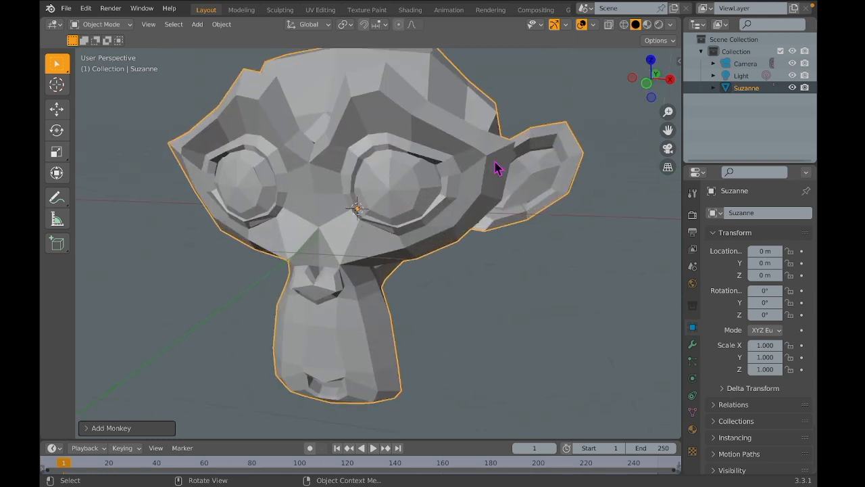
{"action": "scroll", "coordinate": [496, 163], "scroll_direction": "down", "scroll_amount": 1}
{"action": "scroll", "coordinate": [501, 208], "scroll_direction": "left", "scroll_amount": 1}
{"action": "scroll", "coordinate": [501, 208], "scroll_direction": "down", "scroll_amount": 1}
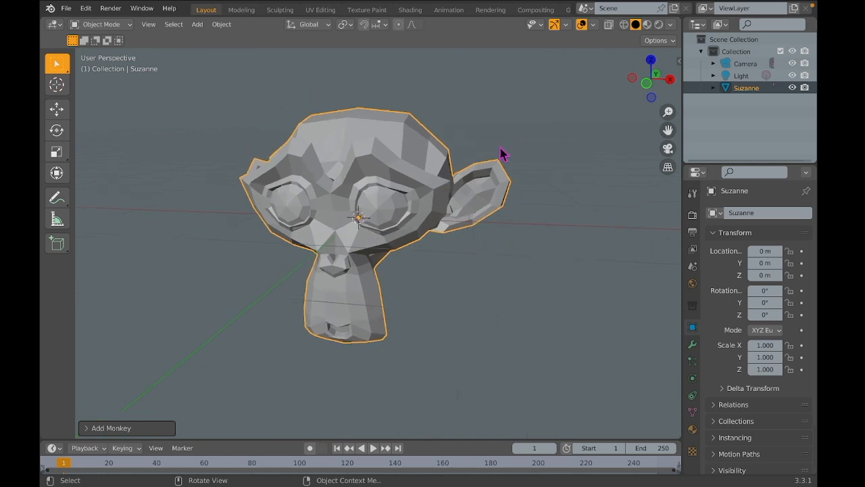
{"action": "scroll", "coordinate": [500, 149], "scroll_direction": "down", "scroll_amount": 1}
{"action": "scroll", "coordinate": [500, 149], "scroll_direction": "left", "scroll_amount": 2}
{"action": "scroll", "coordinate": [500, 148], "scroll_direction": "left", "scroll_amount": 1}
{"action": "scroll", "coordinate": [500, 148], "scroll_direction": "up", "scroll_amount": 1}
{"action": "scroll", "coordinate": [500, 149], "scroll_direction": "left", "scroll_amount": 4}
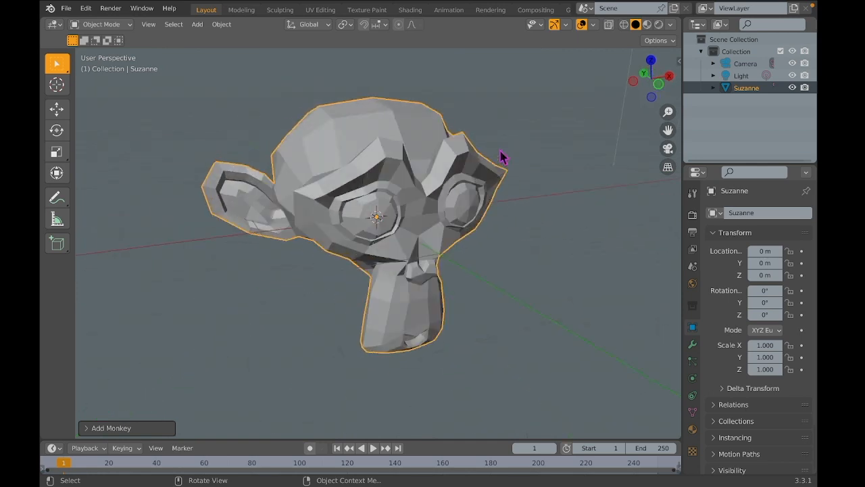
{"action": "scroll", "coordinate": [500, 151], "scroll_direction": "down", "scroll_amount": 1}
{"action": "scroll", "coordinate": [500, 151], "scroll_direction": "right", "scroll_amount": 4}
{"action": "scroll", "coordinate": [501, 151], "scroll_direction": "down", "scroll_amount": 1, "text": "shift"}
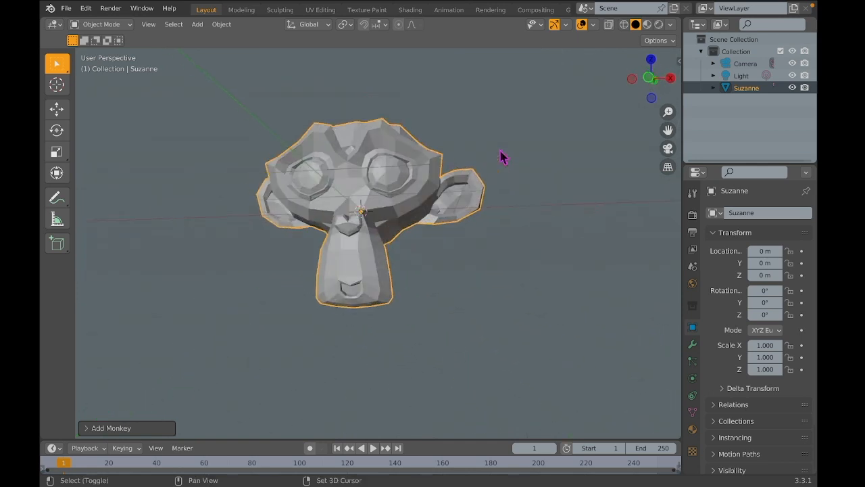
{"action": "scroll", "coordinate": [500, 151], "scroll_direction": "up", "scroll_amount": 1, "text": "shift"}
{"action": "scroll", "coordinate": [500, 150], "scroll_direction": "left", "scroll_amount": 1}
{"action": "scroll", "coordinate": [501, 150], "scroll_direction": "up", "scroll_amount": 1, "text": "shift"}
{"action": "scroll", "coordinate": [500, 151], "scroll_direction": "down", "scroll_amount": 1, "text": "shift"}
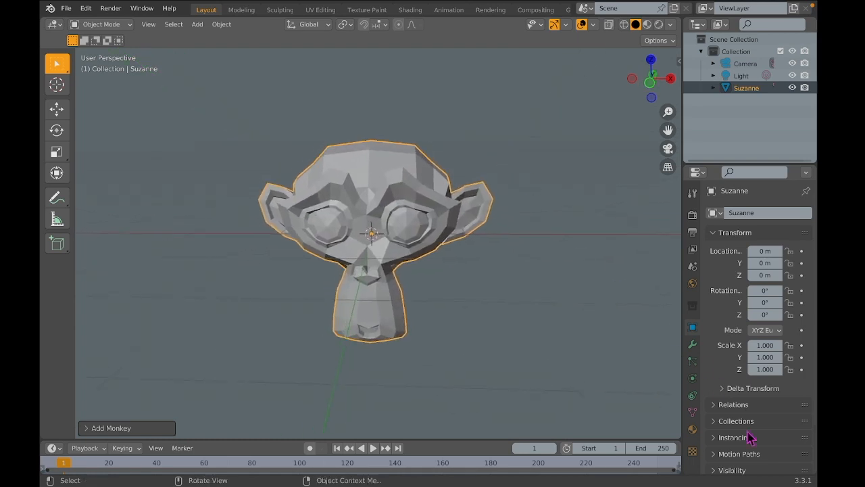
Add a Build modifier to the monkey head.
{"action": "left_click", "coordinate": [692, 345]}
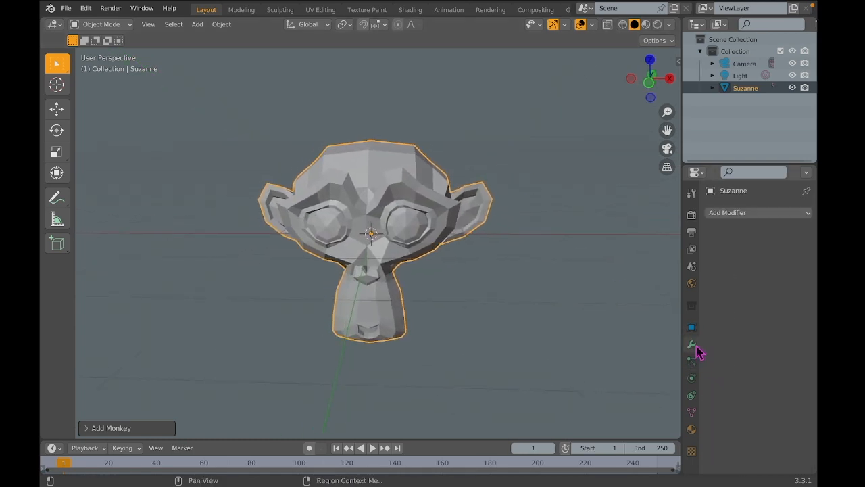
{"action": "left_click", "coordinate": [749, 214]}
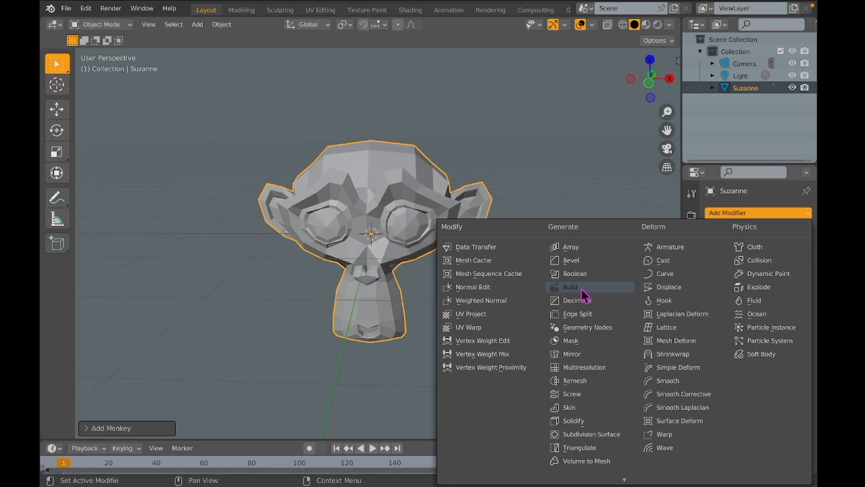
{"action": "left_click", "coordinate": [582, 291]}
{"action": "middle_click_drag", "start_coordinate": [498, 219], "coordinate": [498, 220]}
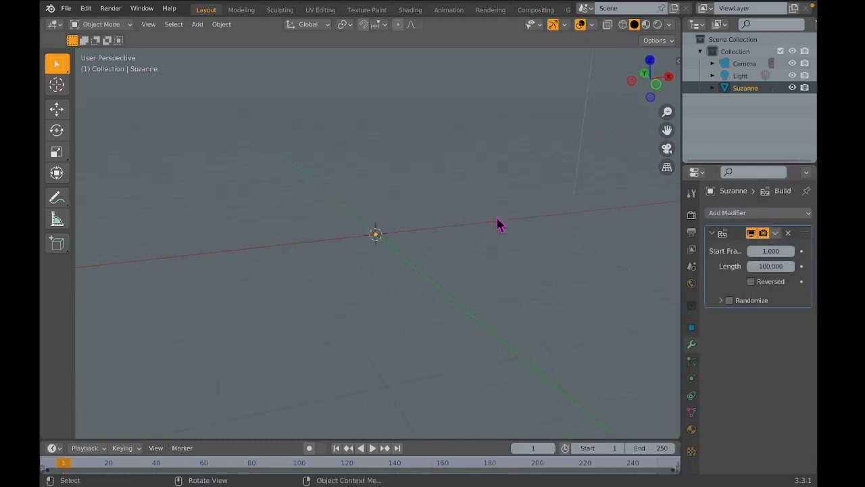
{"action": "middle_click_drag", "start_coordinate": [498, 224], "coordinate": [497, 224]}
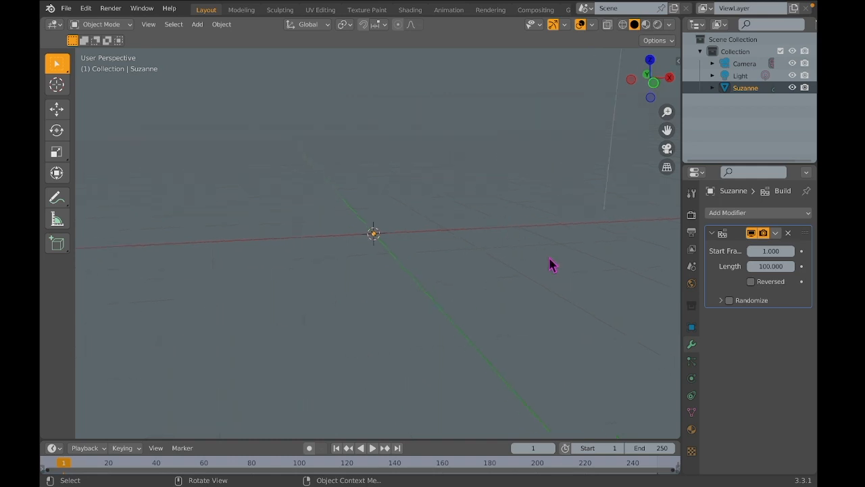
Play the monkey's build animation and return to frame 0.
{"action": "key", "text": "space"}
{"action": "middle_click_drag", "start_coordinate": [551, 265], "coordinate": [549, 260]}
{"action": "key", "text": "space"}
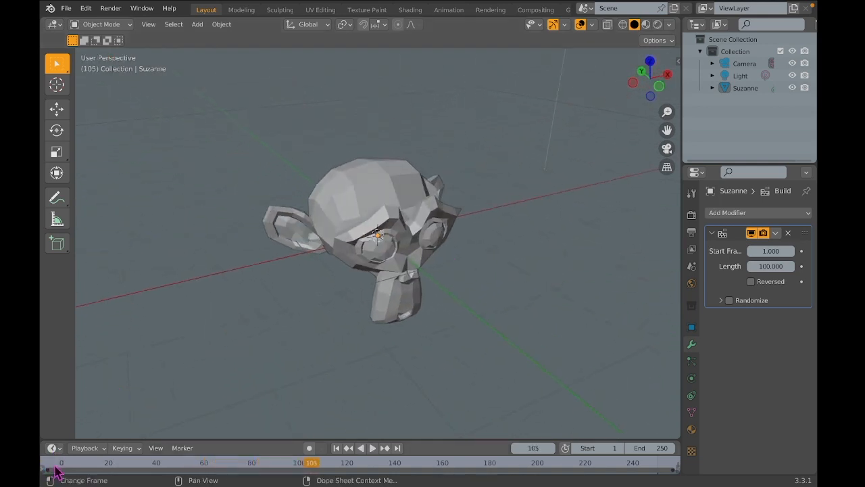
{"action": "left_click", "coordinate": [62, 463]}
Set the Build modifier's start frame to 10 and its length to 50.
{"action": "left_click", "coordinate": [773, 250]}
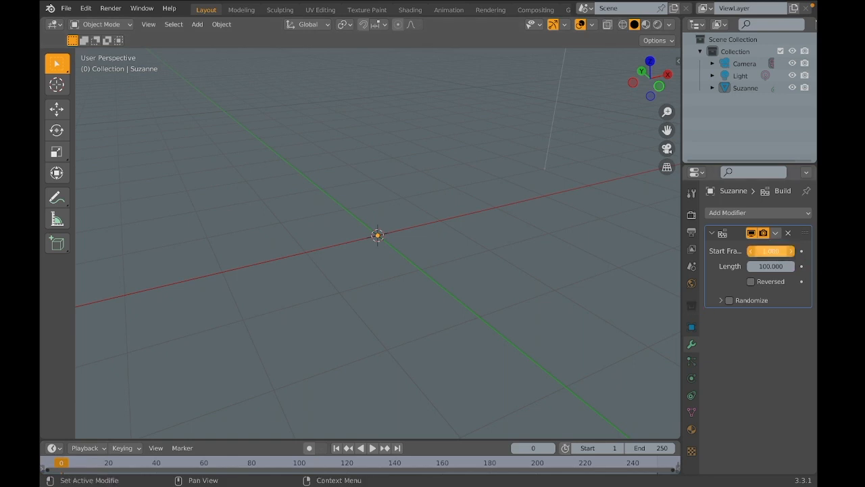
{"action": "left_click", "coordinate": [768, 266]}
{"action": "key", "text": "BackSpace"}
{"action": "type", "text": "50"}
{"action": "key", "text": "Return"}
Play the build animation from frame 0 and watch the monkey assemble from another angle.
{"action": "key", "text": "space"}
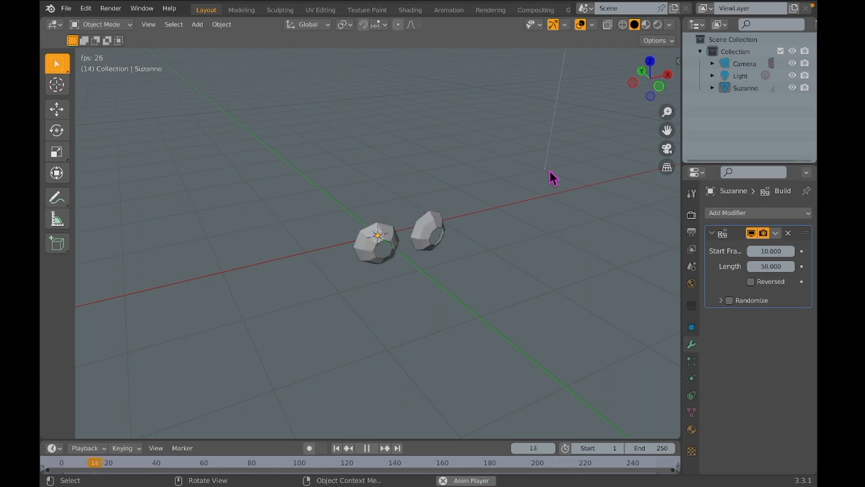
{"action": "left_click", "coordinate": [551, 172]}
{"action": "scroll", "coordinate": [550, 172], "scroll_direction": "down", "scroll_amount": 5}
{"action": "scroll", "coordinate": [550, 172], "scroll_direction": "left", "scroll_amount": 5}
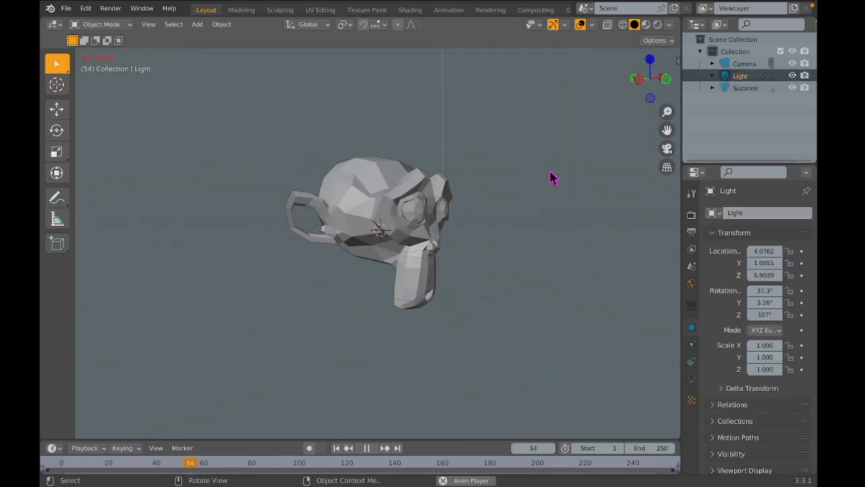
{"action": "key", "text": "space"}
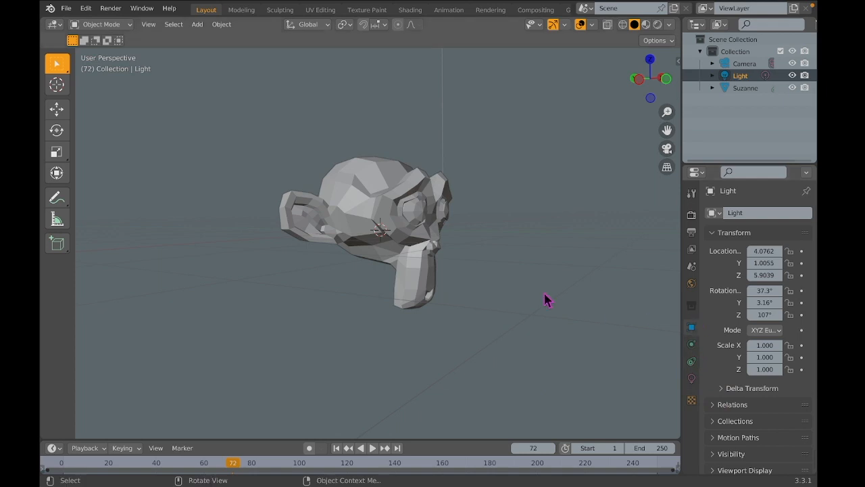
Reselect the monkey head and set its Build modifier's start frame to 1, keeping the length at 50.
{"action": "left_click", "coordinate": [415, 248]}
{"action": "left_click", "coordinate": [781, 250]}
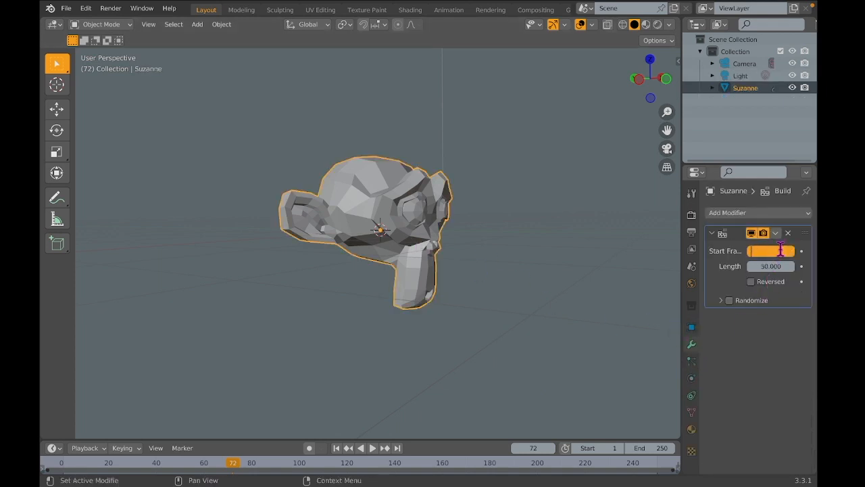
{"action": "key", "text": "Return"}
{"action": "left_click", "coordinate": [778, 267]}
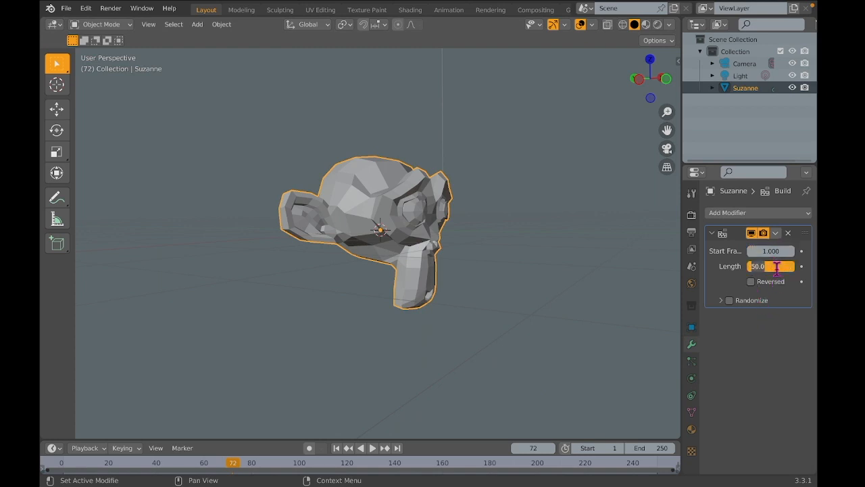
{"action": "key", "text": "Return"}
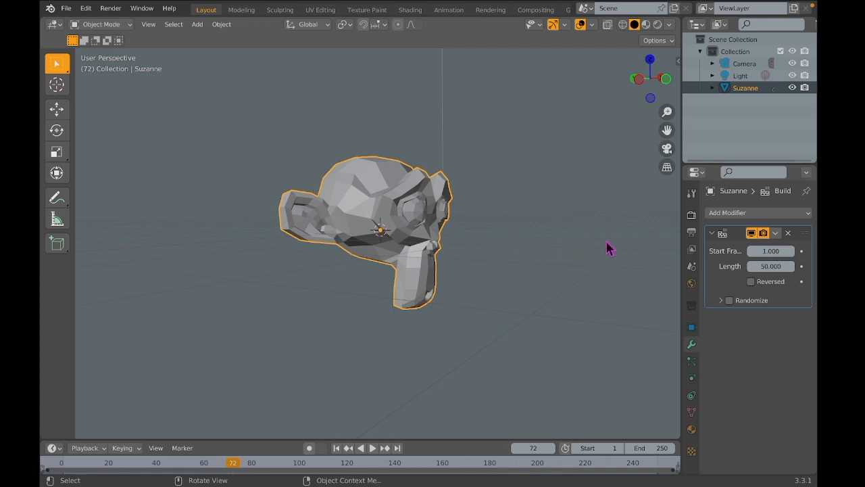
Enable Reversed on the Build modifier and play the animation from frame 0.
{"action": "left_click", "coordinate": [758, 282]}
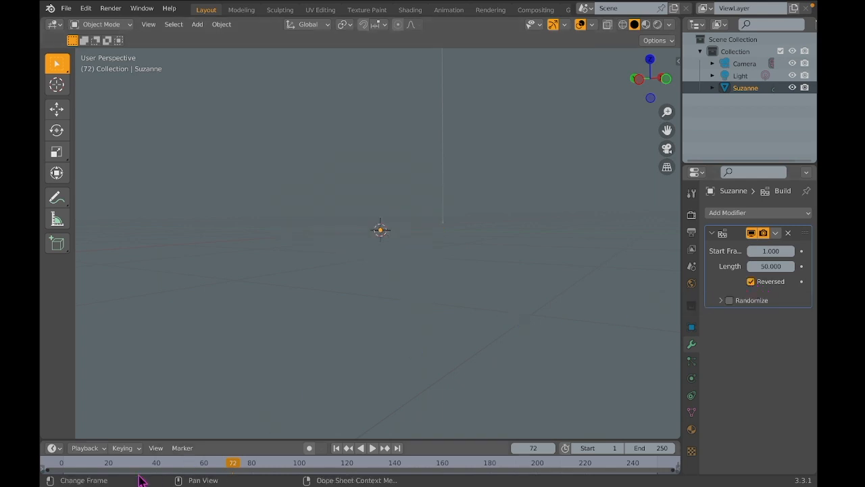
{"action": "left_click", "coordinate": [62, 464]}
{"action": "scroll", "coordinate": [507, 226], "scroll_direction": "right", "scroll_amount": 5}
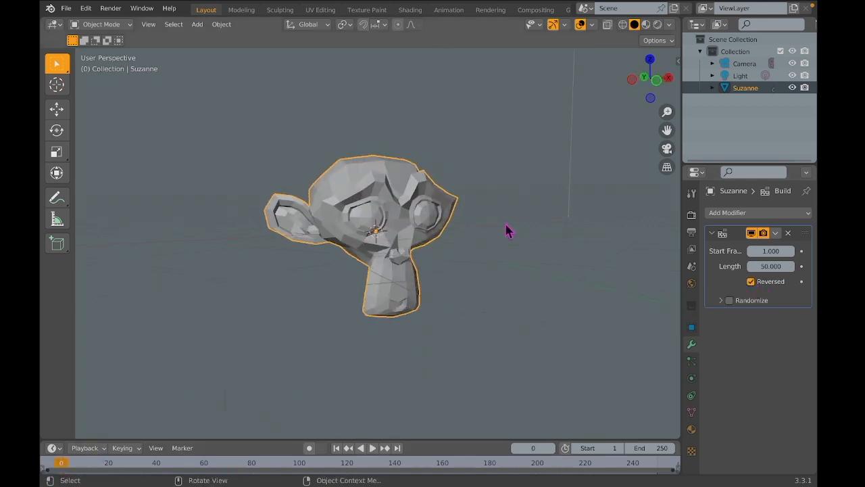
{"action": "left_click", "coordinate": [507, 226]}
{"action": "scroll", "coordinate": [507, 226], "scroll_direction": "right", "scroll_amount": 2}
{"action": "key", "text": "space"}
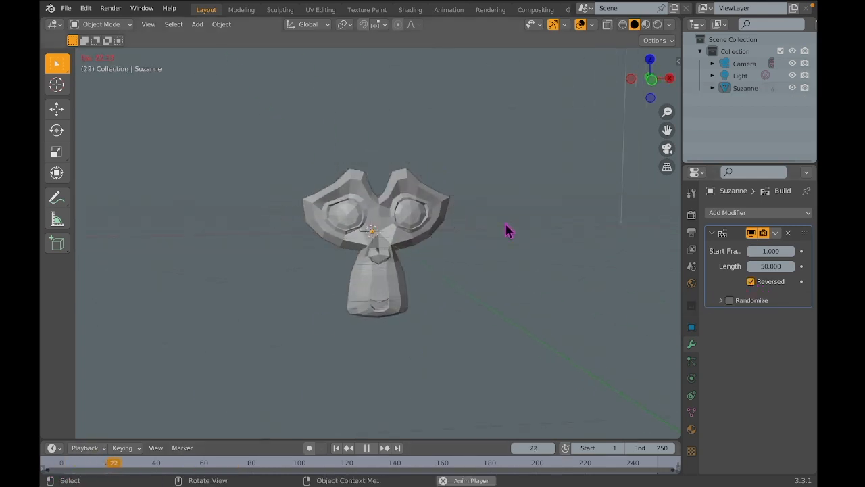
{"action": "key", "text": "space"}
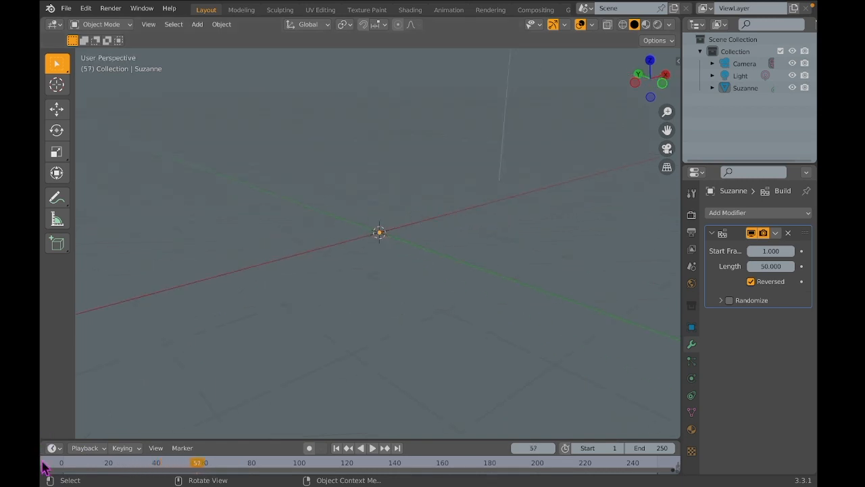
Replay the reversed build animation from frame 0 while viewing the monkey from different angles.
{"action": "left_click", "coordinate": [60, 465]}
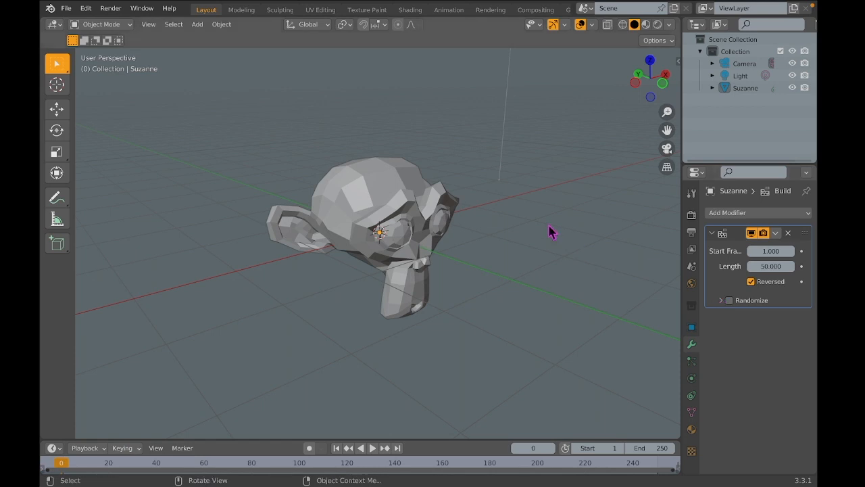
{"action": "scroll", "coordinate": [453, 222], "scroll_direction": "right", "scroll_amount": 5}
{"action": "key", "text": "space"}
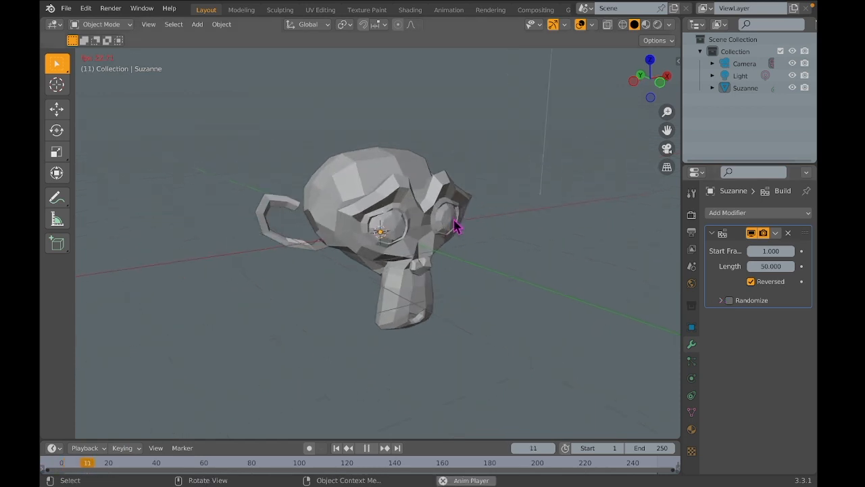
{"action": "scroll", "coordinate": [453, 222], "scroll_direction": "left", "scroll_amount": 10}
{"action": "scroll", "coordinate": [453, 222], "scroll_direction": "left", "scroll_amount": 3}
{"action": "scroll", "coordinate": [454, 221], "scroll_direction": "right", "scroll_amount": 10}
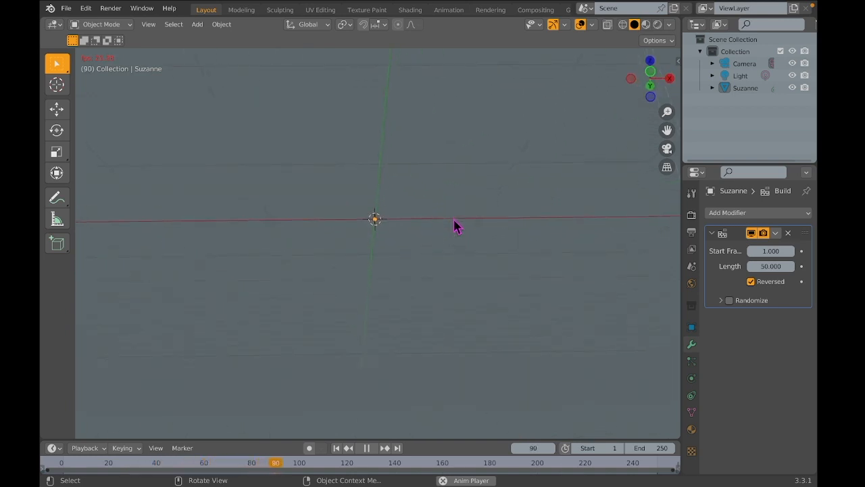
{"action": "scroll", "coordinate": [456, 226], "scroll_direction": "down", "scroll_amount": 5}
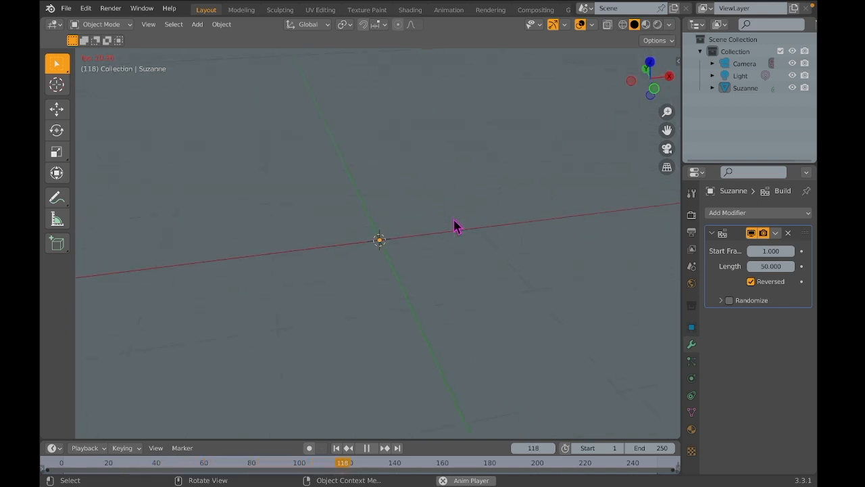
Enable Randomize on the Build modifier and play the animation from frame 0.
{"action": "left_click", "coordinate": [60, 464]}
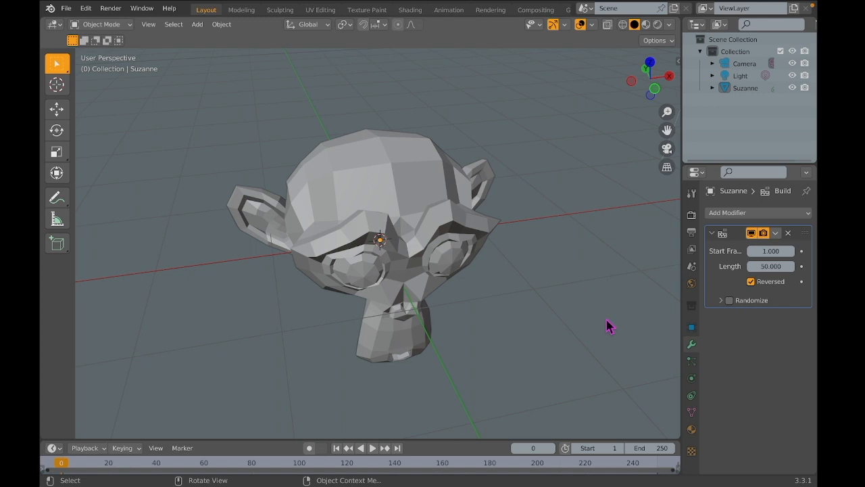
{"action": "middle_click_drag", "start_coordinate": [609, 324], "coordinate": [585, 332]}
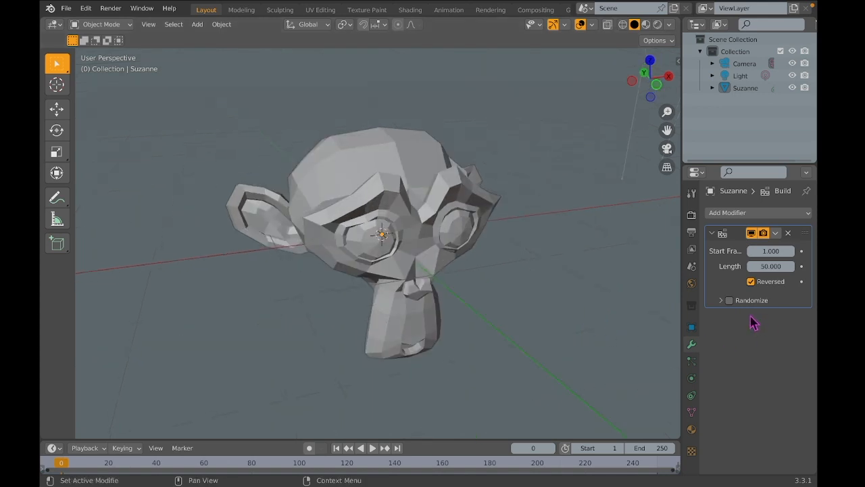
{"action": "left_click", "coordinate": [729, 300]}
{"action": "key", "text": "space"}
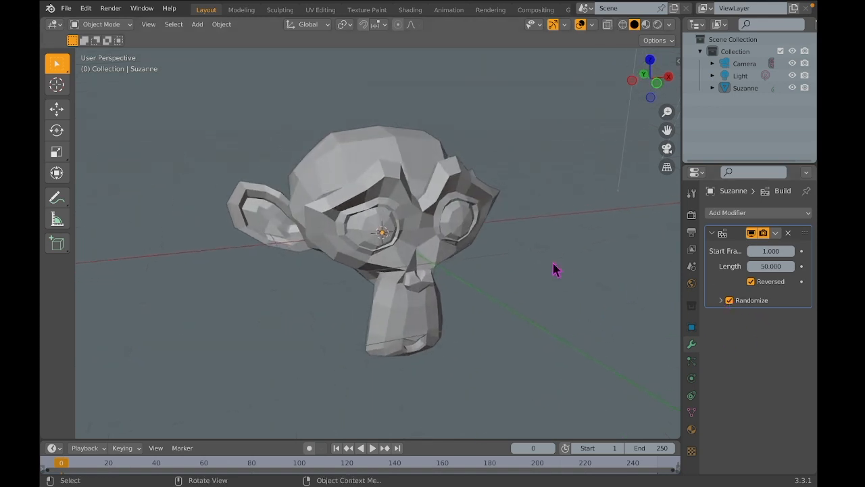
{"action": "scroll", "coordinate": [554, 269], "scroll_direction": "left", "scroll_amount": 8}
{"action": "scroll", "coordinate": [554, 269], "scroll_direction": "right", "scroll_amount": 12}
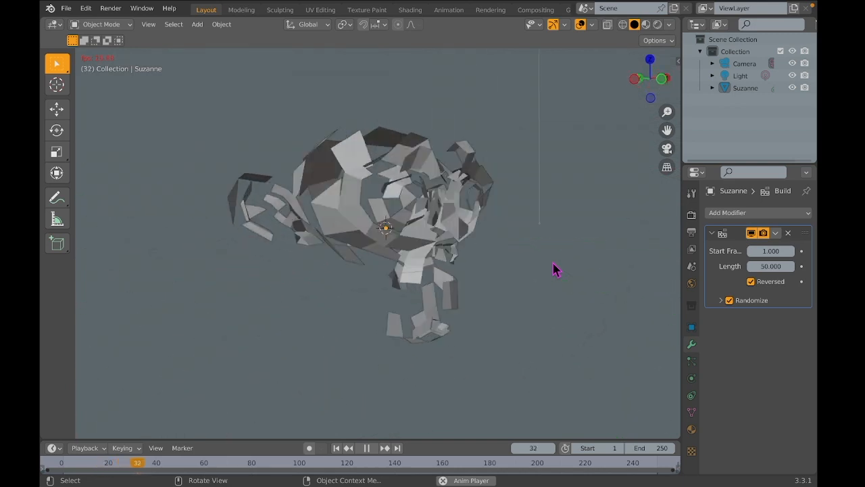
{"action": "scroll", "coordinate": [554, 265], "scroll_direction": "right", "scroll_amount": 5}
{"action": "key", "text": "space"}
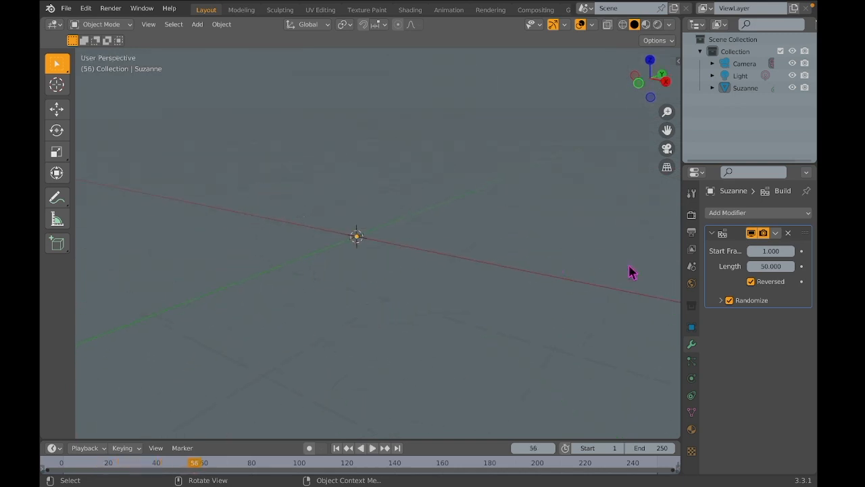
Show the Randomize settings, and remove the Build modifier from the monkey head.
{"action": "left_click", "coordinate": [720, 300]}
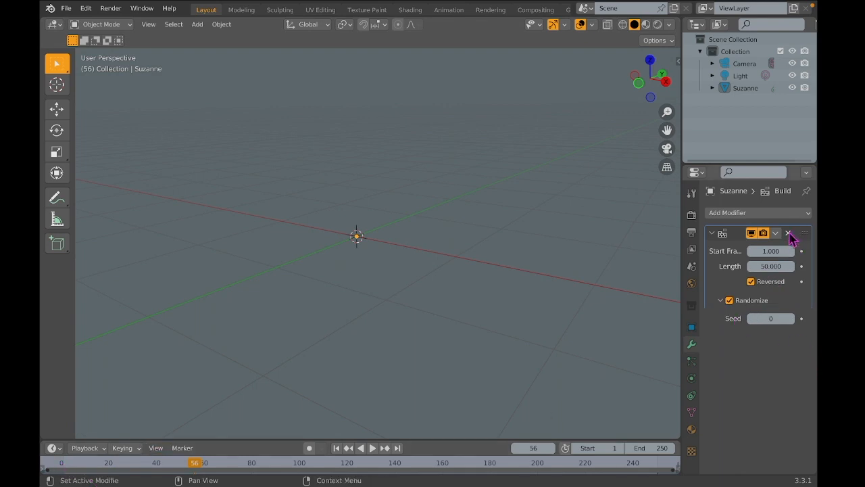
{"action": "left_click", "coordinate": [788, 234]}
Delete the monkey head and add a torus mesh in its place.
{"action": "left_click", "coordinate": [394, 179]}
{"action": "right_click", "coordinate": [374, 251]}
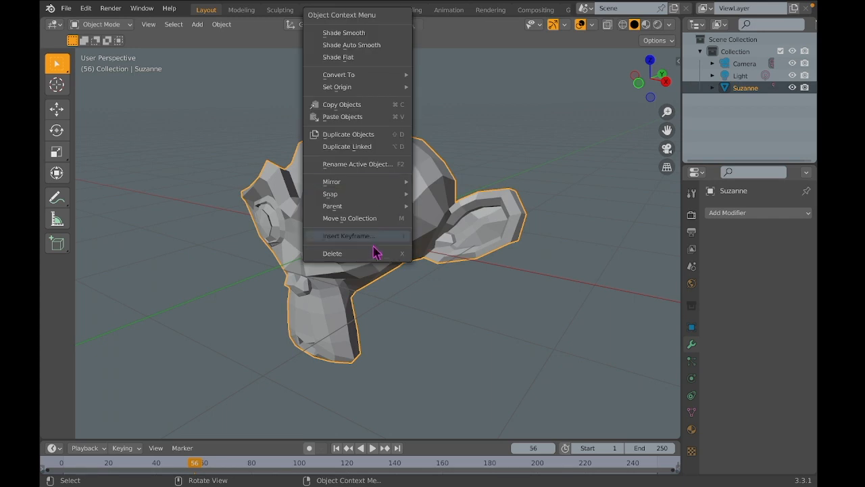
{"action": "left_click", "coordinate": [372, 255]}
{"action": "left_click", "coordinate": [197, 25]}
{"action": "mouse_move", "coordinate": [211, 39]}
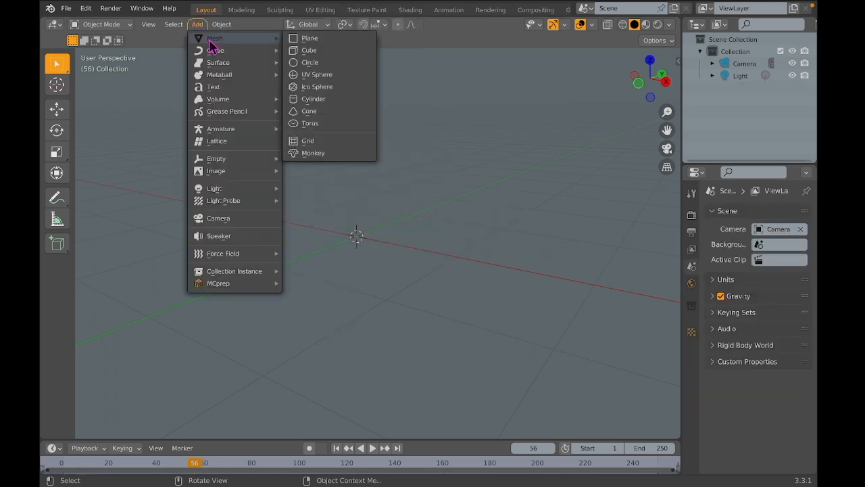
{"action": "left_click", "coordinate": [319, 124]}
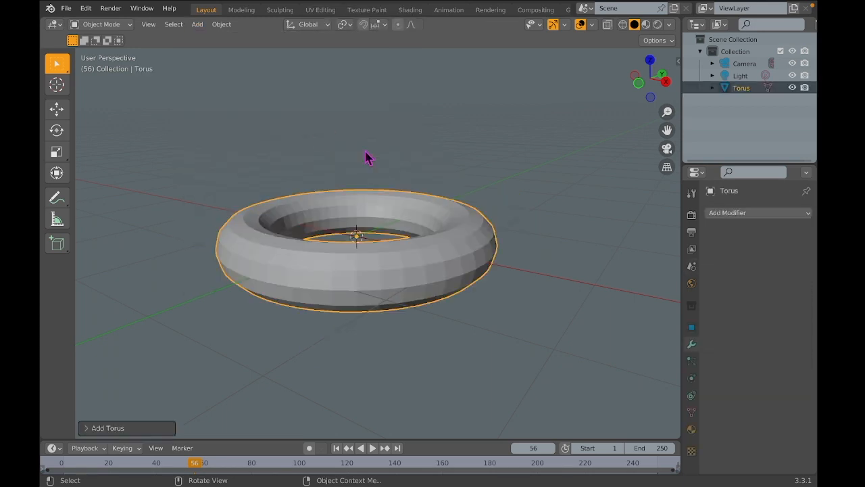
Add a Build modifier to the torus.
{"action": "middle_click_drag", "start_coordinate": [367, 158], "coordinate": [683, 267]}
{"action": "left_click", "coordinate": [748, 214]}
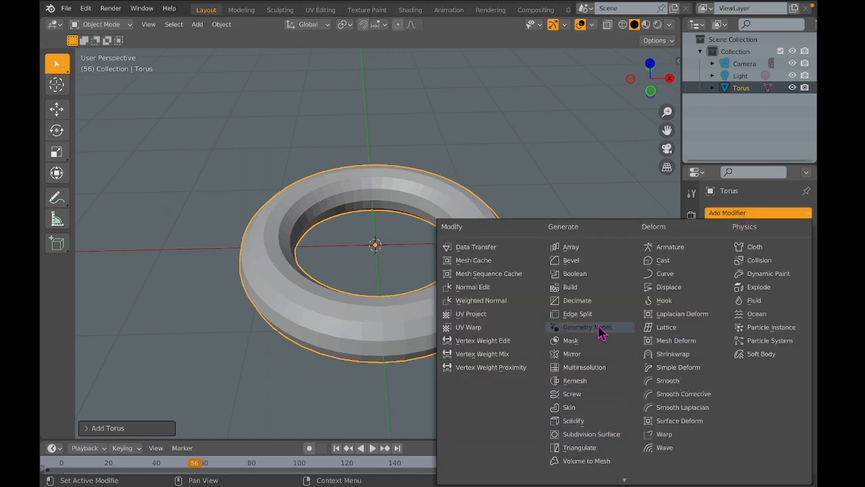
{"action": "left_click", "coordinate": [571, 287]}
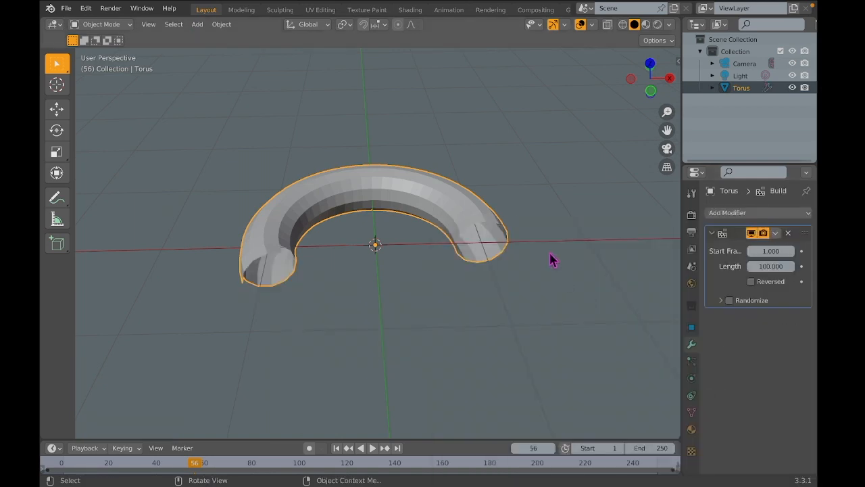
Play the torus's build animation from frame 0 with the viewport overlays hidden, viewing it from different angles.
{"action": "left_click", "coordinate": [61, 467]}
{"action": "key", "text": "space"}
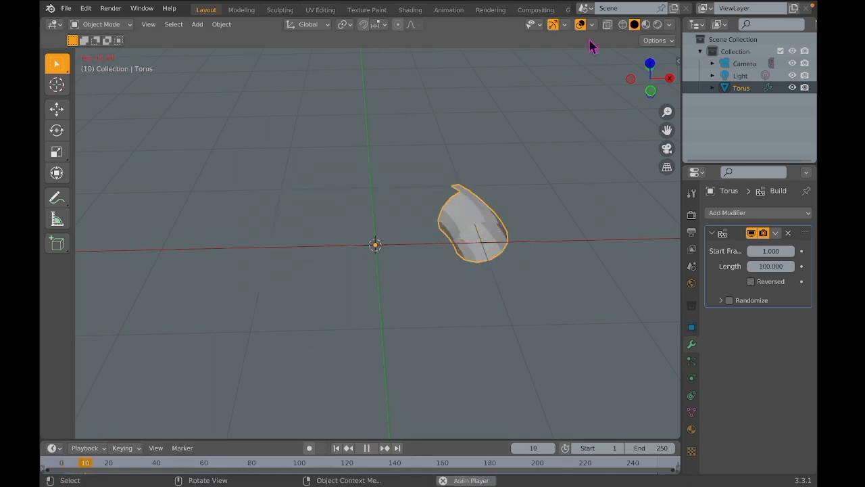
{"action": "left_click", "coordinate": [580, 26]}
{"action": "scroll", "coordinate": [488, 245], "scroll_direction": "left", "scroll_amount": 10}
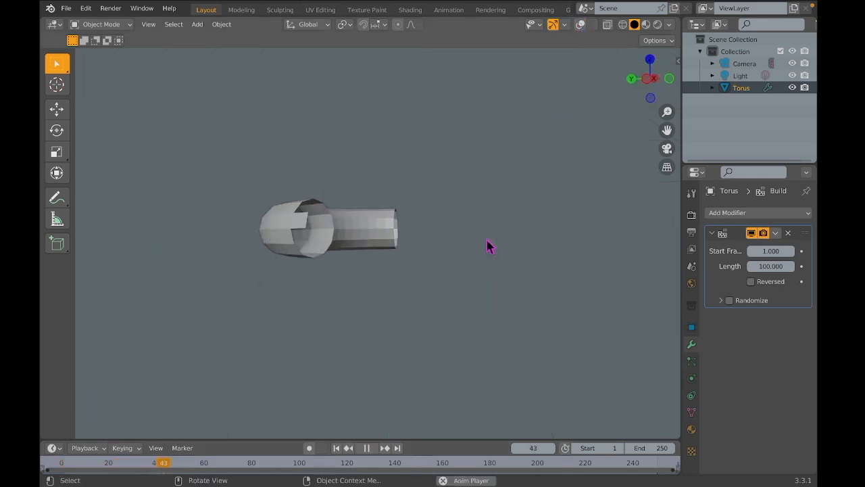
{"action": "scroll", "coordinate": [488, 245], "scroll_direction": "up", "scroll_amount": 5}
{"action": "scroll", "coordinate": [489, 246], "scroll_direction": "left", "scroll_amount": 5}
Stop the animation playback and delete the torus.
{"action": "key", "text": "space"}
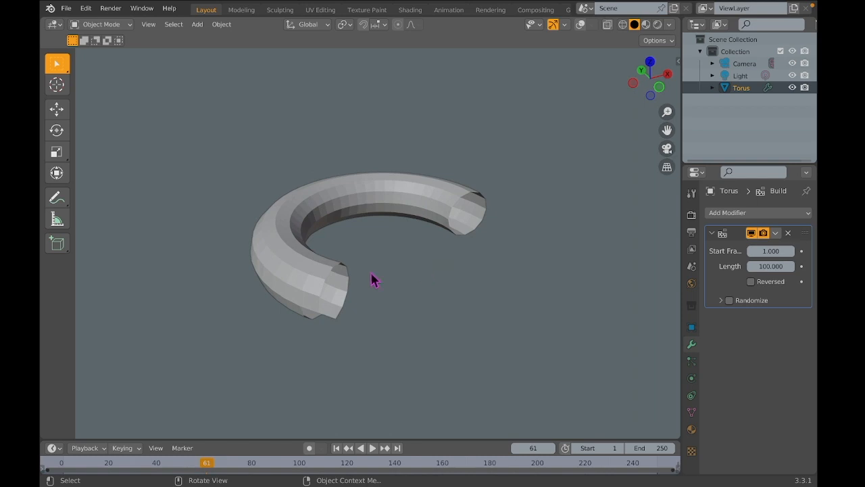
{"action": "right_click", "coordinate": [308, 283]}
{"action": "left_click", "coordinate": [308, 276]}
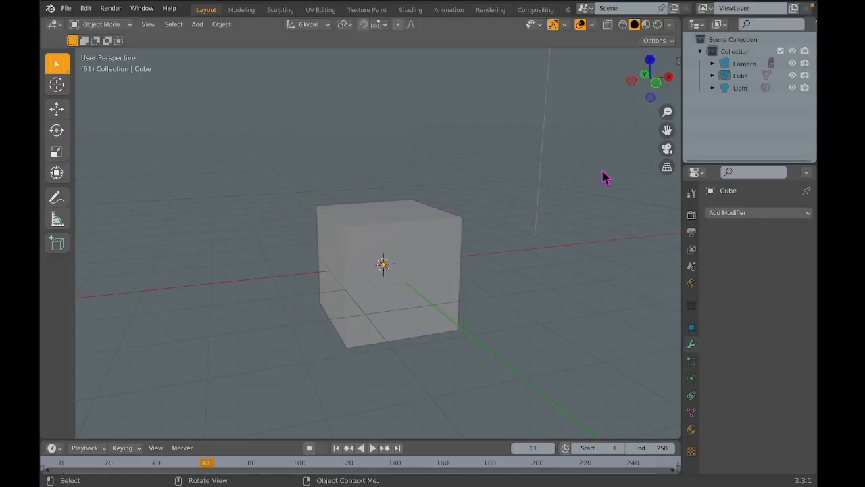
{"action": "scroll", "coordinate": [595, 181], "scroll_direction": "down", "scroll_amount": 1}
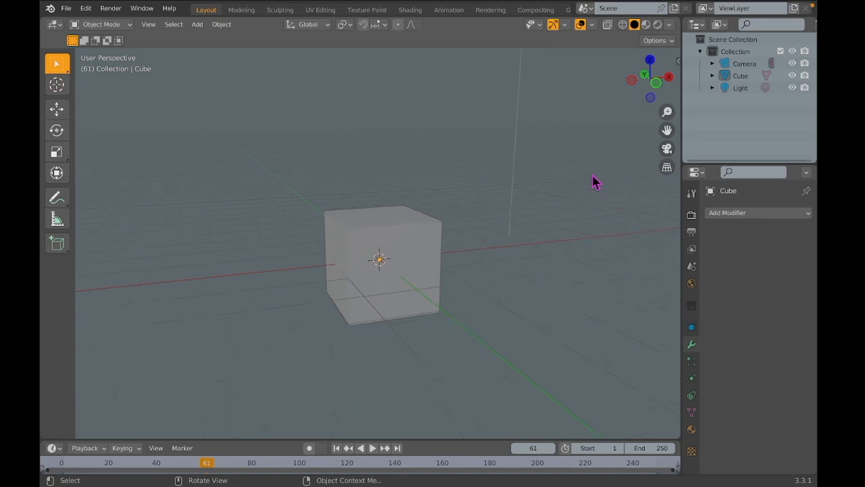
{"action": "middle_click_drag", "start_coordinate": [594, 181], "coordinate": [503, 195]}
{"action": "scroll", "coordinate": [464, 196], "scroll_direction": "left", "scroll_amount": 3}
{"action": "scroll", "coordinate": [464, 196], "scroll_direction": "left", "scroll_amount": 3}
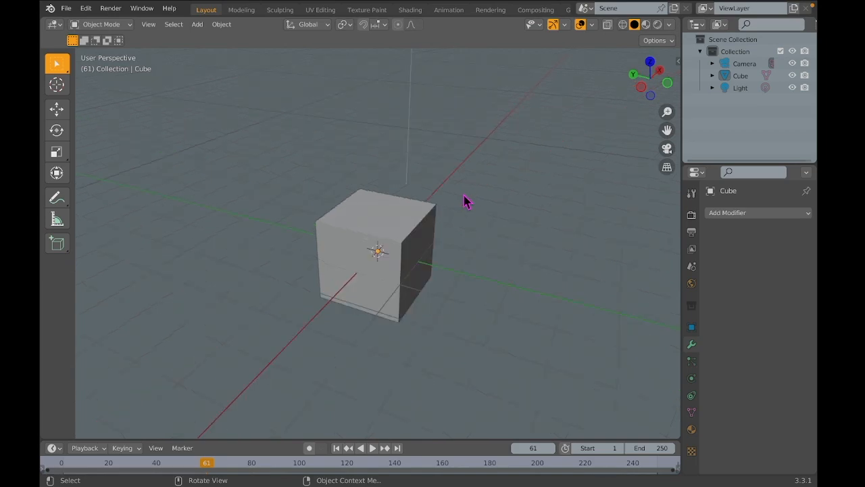
{"action": "scroll", "coordinate": [464, 196], "scroll_direction": "up", "scroll_amount": 2}
{"action": "scroll", "coordinate": [464, 200], "scroll_direction": "down", "scroll_amount": 2}
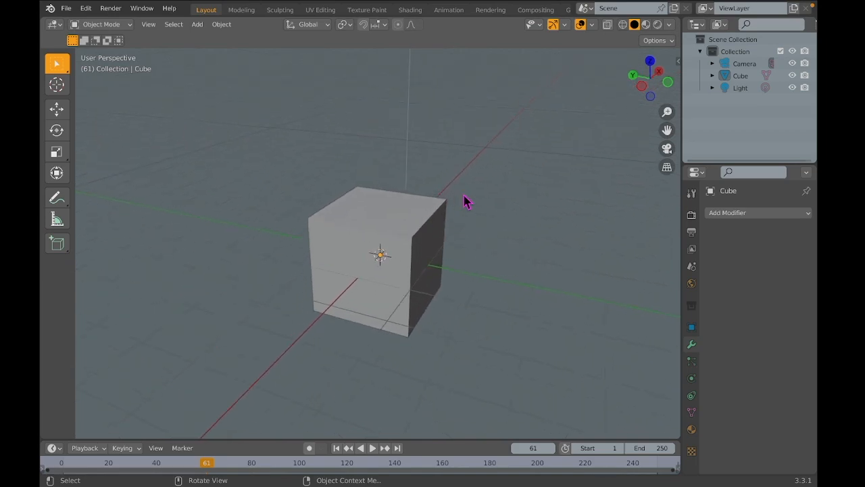
{"action": "scroll", "coordinate": [464, 200], "scroll_direction": "left", "scroll_amount": 4}
{"action": "scroll", "coordinate": [463, 196], "scroll_direction": "down", "scroll_amount": 1, "text": "shift"}
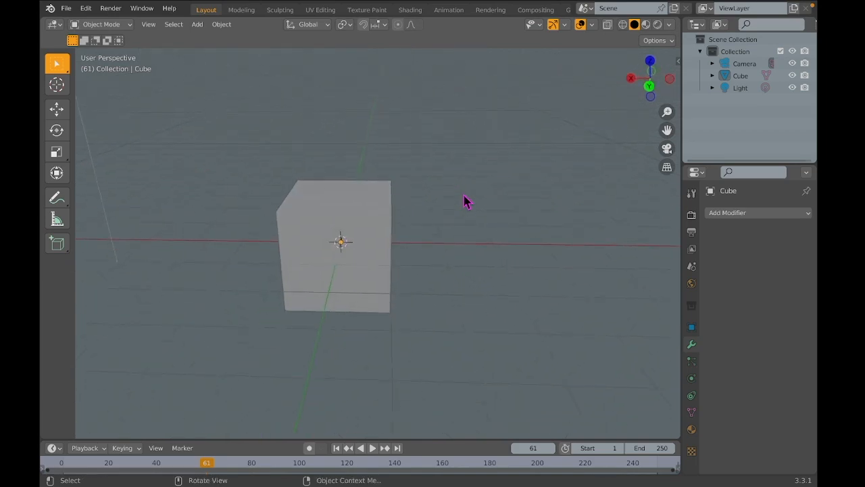
{"action": "scroll", "coordinate": [464, 196], "scroll_direction": "left", "scroll_amount": 2, "text": "shift"}
{"action": "scroll", "coordinate": [464, 196], "scroll_direction": "left", "scroll_amount": 4}
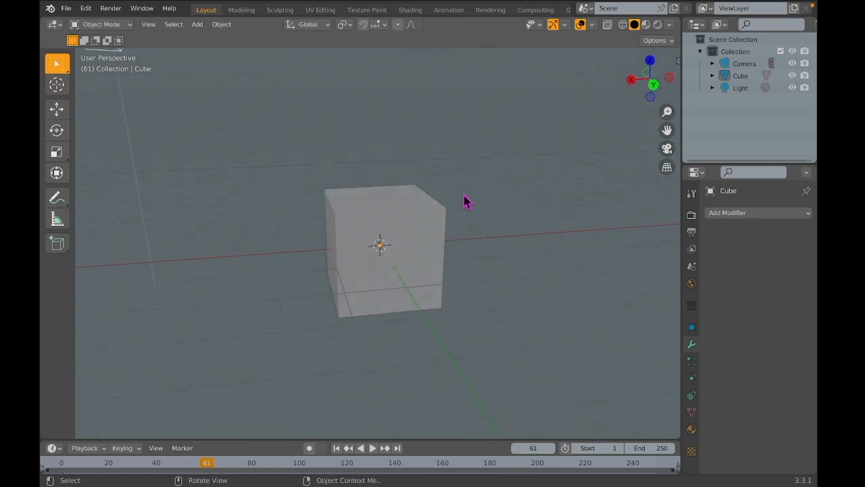
{"action": "scroll", "coordinate": [463, 196], "scroll_direction": "left", "scroll_amount": 3}
{"action": "scroll", "coordinate": [464, 196], "scroll_direction": "down", "scroll_amount": 2, "text": "shift"}
{"action": "scroll", "coordinate": [464, 196], "scroll_direction": "right", "scroll_amount": 2}
Select the cube and add a Boolean modifier to it.
{"action": "left_click", "coordinate": [383, 228]}
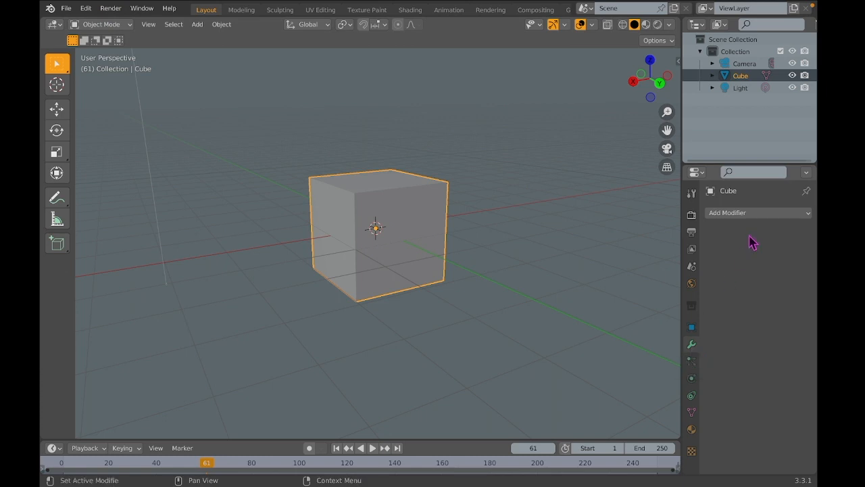
{"action": "left_click", "coordinate": [754, 213]}
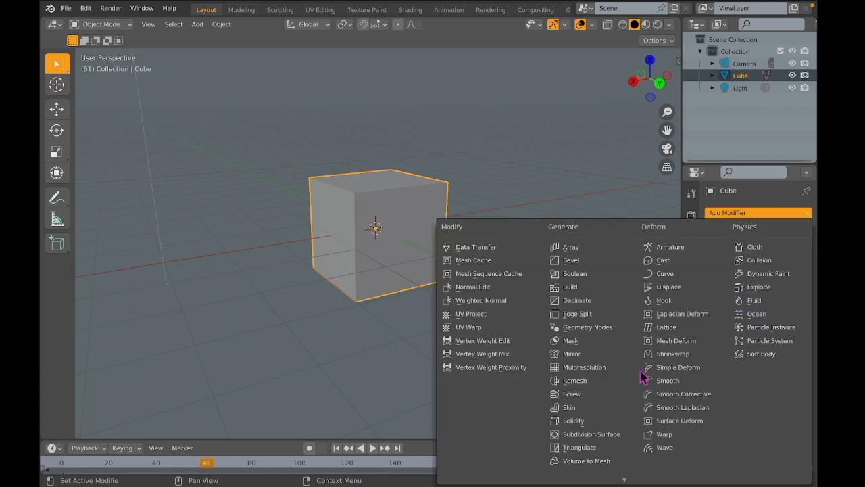
{"action": "left_click", "coordinate": [591, 277]}
{"action": "middle_click_drag", "start_coordinate": [561, 273], "coordinate": [563, 271]}
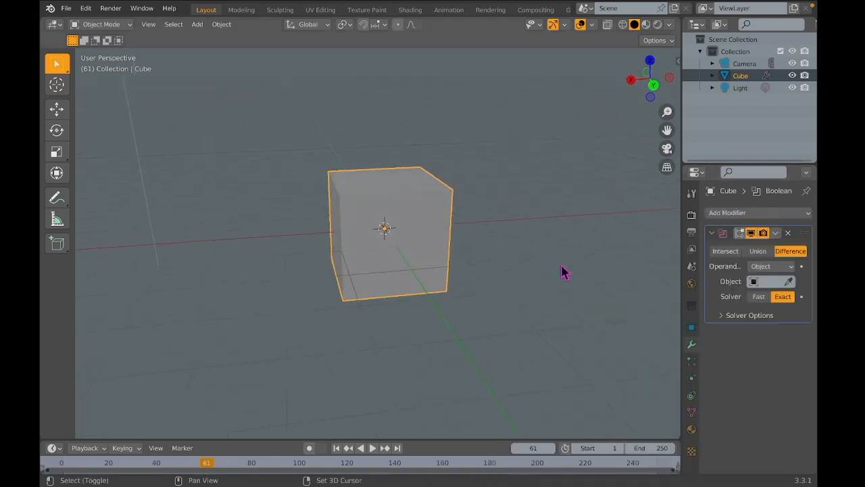
{"action": "scroll", "coordinate": [562, 267], "scroll_direction": "right", "scroll_amount": 3, "text": "shift"}
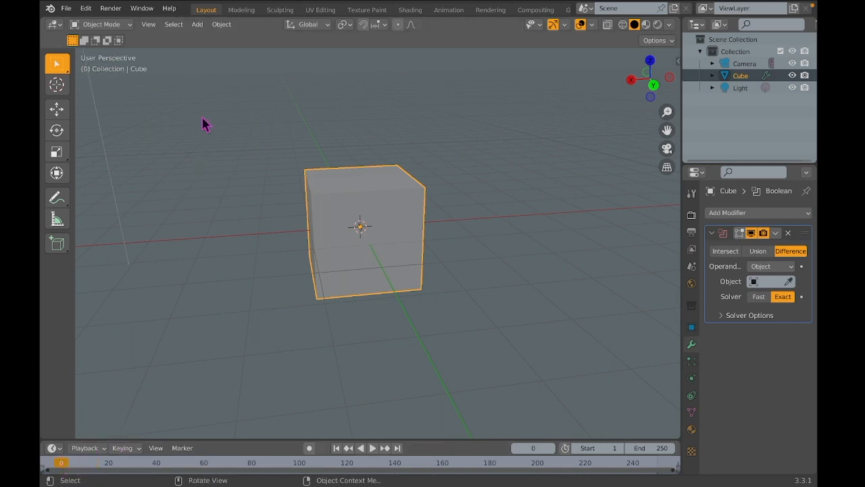
Add an ico sphere mesh and move it above and away from the cube.
{"action": "left_click", "coordinate": [193, 30]}
{"action": "mouse_move", "coordinate": [216, 39]}
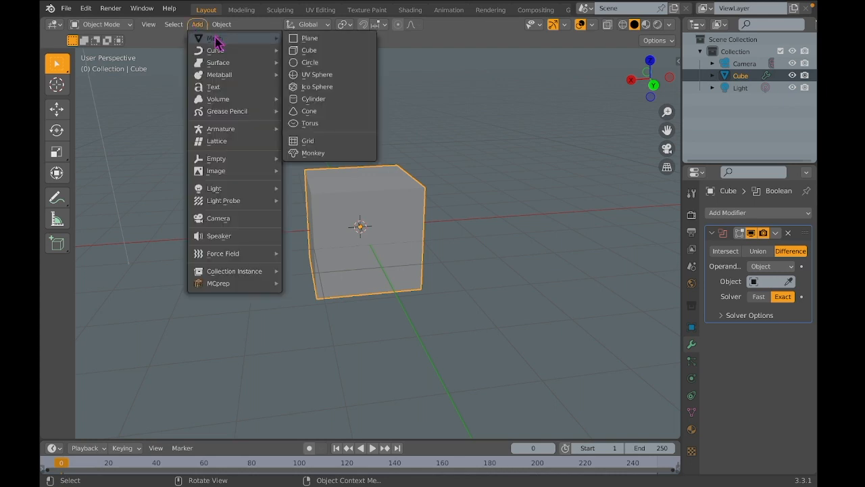
{"action": "left_click", "coordinate": [346, 91]}
{"action": "middle_click_drag", "start_coordinate": [497, 178], "coordinate": [381, 250]}
{"action": "key", "text": "g"}
{"action": "left_click", "coordinate": [571, 145]}
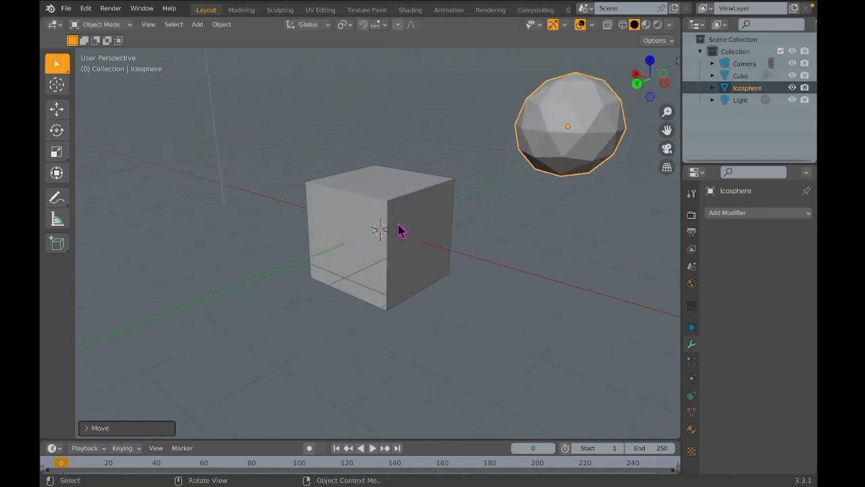
Pick the icosphere as the target object of the cube's Boolean modifier.
{"action": "left_click", "coordinate": [402, 232]}
{"action": "left_click", "coordinate": [789, 282]}
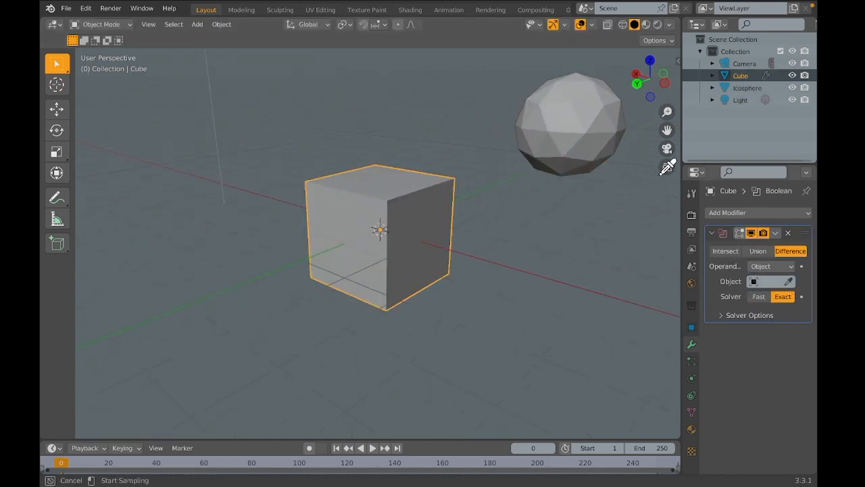
{"action": "left_click", "coordinate": [579, 103]}
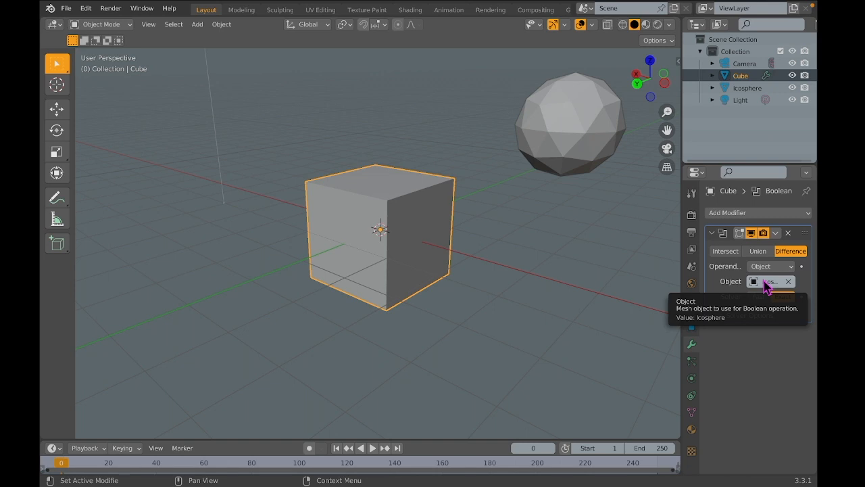
Move the icosphere so it overlaps the cube's upper corner, and view the overlap from different angles.
{"action": "left_click", "coordinate": [585, 129]}
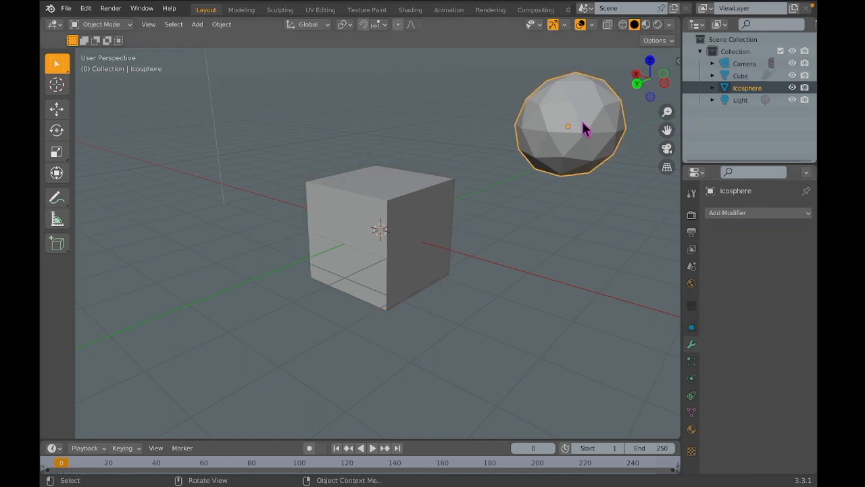
{"action": "key", "text": "g"}
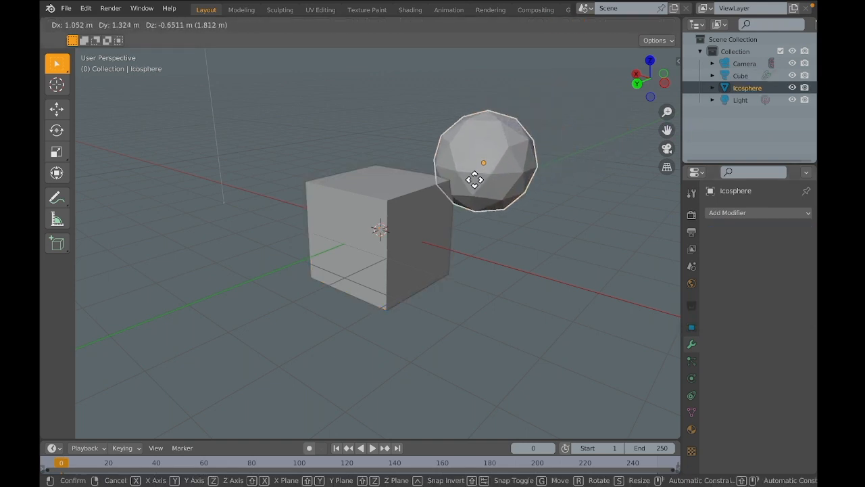
{"action": "left_click", "coordinate": [472, 181]}
{"action": "left_click", "coordinate": [553, 170]}
{"action": "scroll", "coordinate": [552, 170], "scroll_direction": "down", "scroll_amount": 5}
{"action": "scroll", "coordinate": [552, 170], "scroll_direction": "up", "scroll_amount": 2}
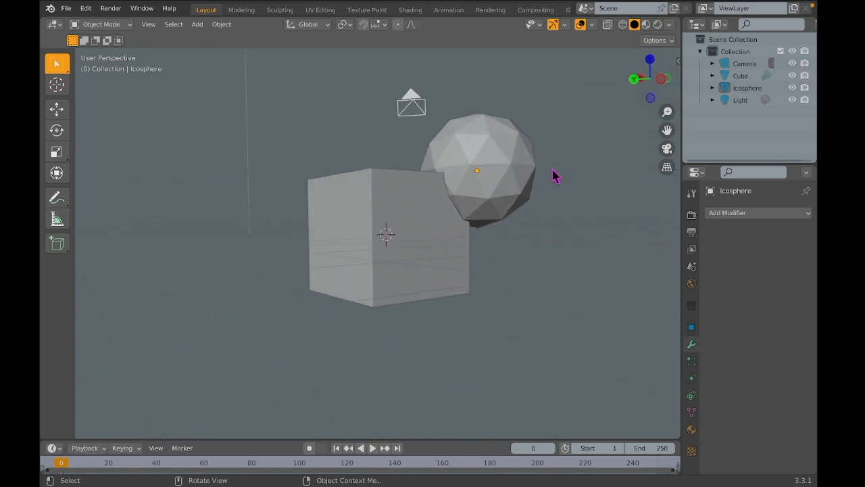
{"action": "scroll", "coordinate": [553, 170], "scroll_direction": "up", "scroll_amount": 10}
{"action": "scroll", "coordinate": [553, 171], "scroll_direction": "down", "scroll_amount": 3}
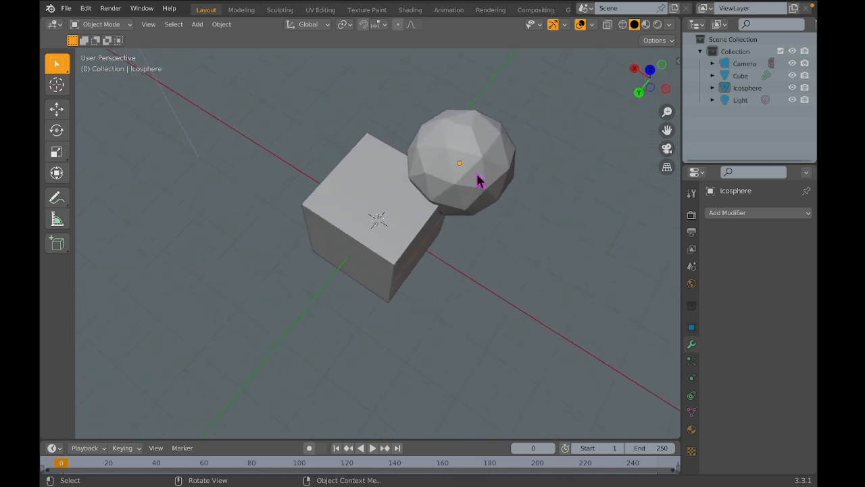
Move the icosphere back away from the cube.
{"action": "left_click", "coordinate": [477, 175]}
{"action": "scroll", "coordinate": [478, 174], "scroll_direction": "down", "scroll_amount": 8}
{"action": "key", "text": "g"}
{"action": "left_click", "coordinate": [570, 126]}
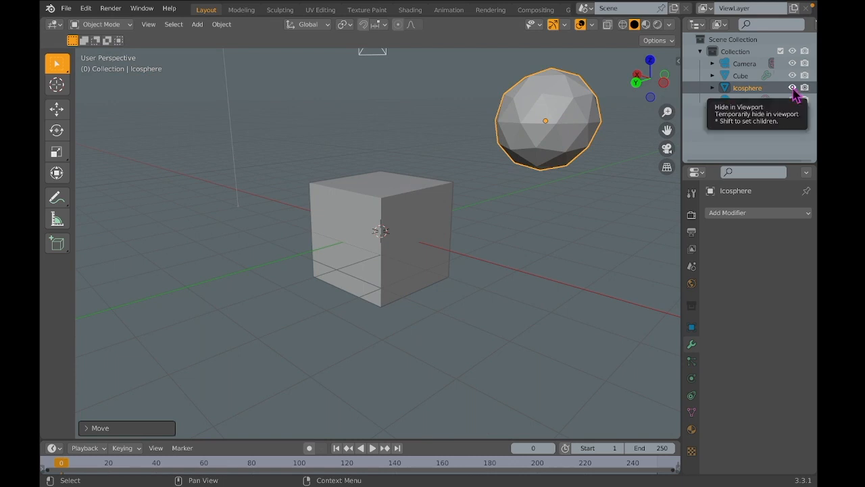
Move the icosphere into the cube's upper corner and hide it in the viewport to inspect the Boolean cut.
{"action": "key", "text": "g"}
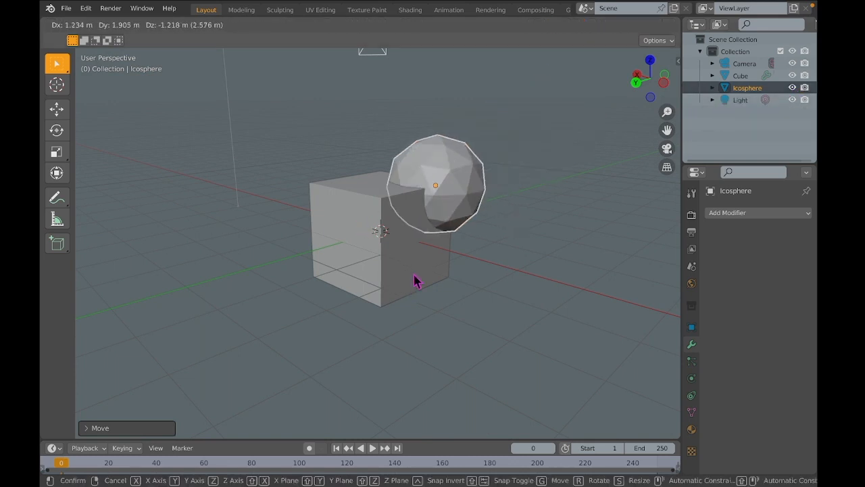
{"action": "left_click", "coordinate": [409, 286]}
{"action": "left_click", "coordinate": [792, 88]}
{"action": "scroll", "coordinate": [501, 217], "scroll_direction": "right", "scroll_amount": 10}
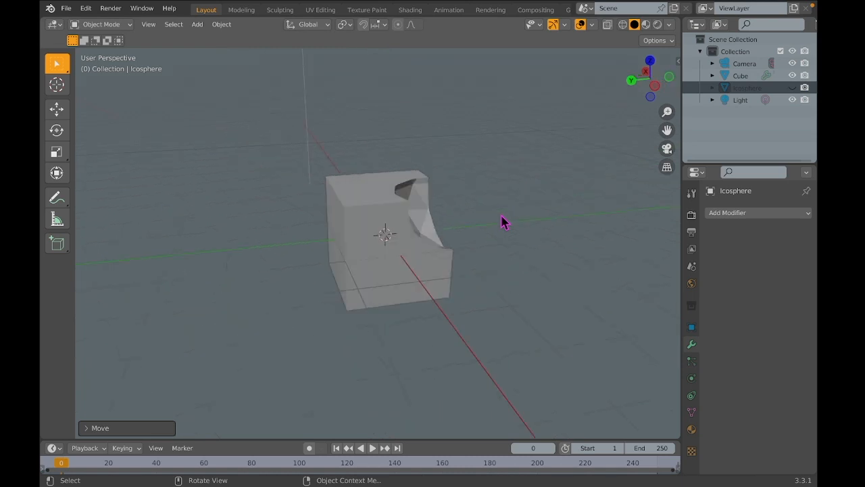
{"action": "scroll", "coordinate": [502, 216], "scroll_direction": "left", "scroll_amount": 3}
{"action": "scroll", "coordinate": [502, 216], "scroll_direction": "up", "scroll_amount": 3}
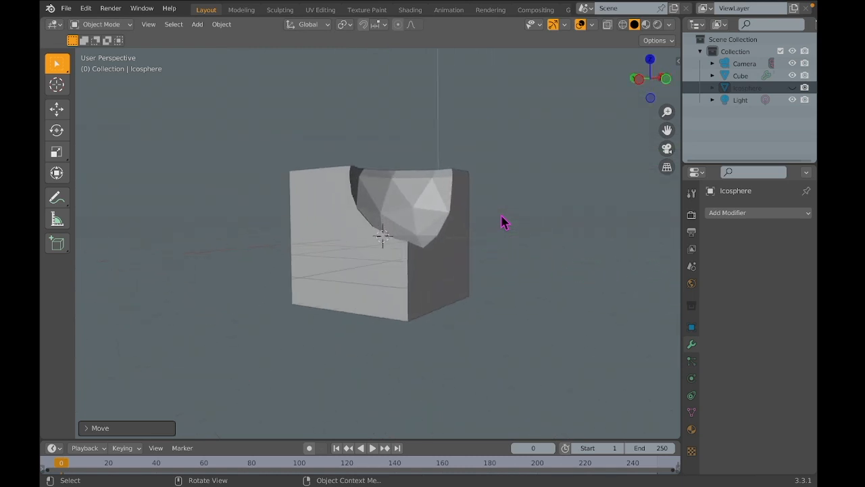
{"action": "scroll", "coordinate": [523, 206], "scroll_direction": "down", "scroll_amount": 1}
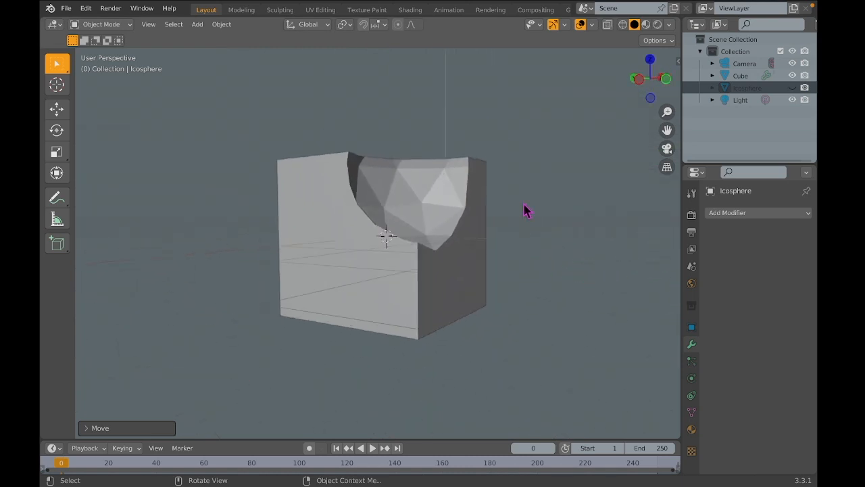
Unhide the icosphere in the viewport and move it clear of the cube.
{"action": "left_click", "coordinate": [793, 88]}
{"action": "scroll", "coordinate": [441, 195], "scroll_direction": "right", "scroll_amount": 3}
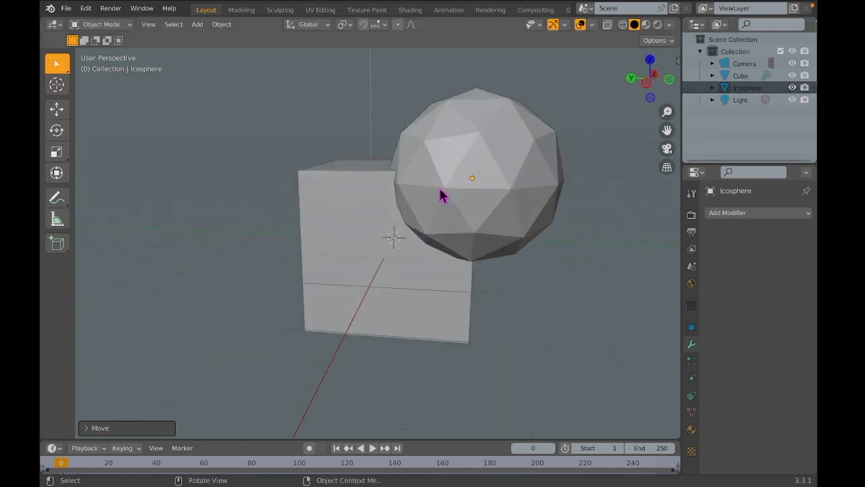
{"action": "left_click", "coordinate": [471, 199]}
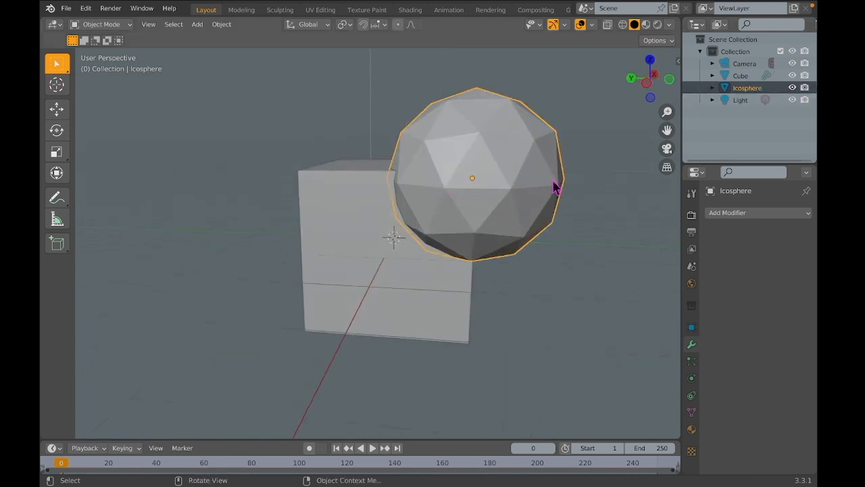
{"action": "key", "text": "g"}
{"action": "left_click", "coordinate": [656, 165]}
Move the icosphere beside the cube and center it on the cube in height and depth, using front and left orthographic views.
{"action": "scroll", "coordinate": [566, 179], "scroll_direction": "down", "scroll_amount": 2}
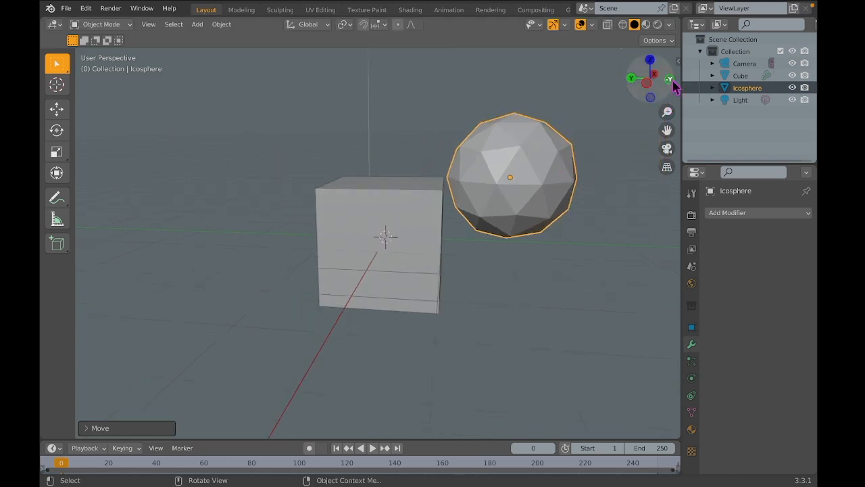
{"action": "left_click", "coordinate": [669, 80]}
{"action": "key", "text": "g"}
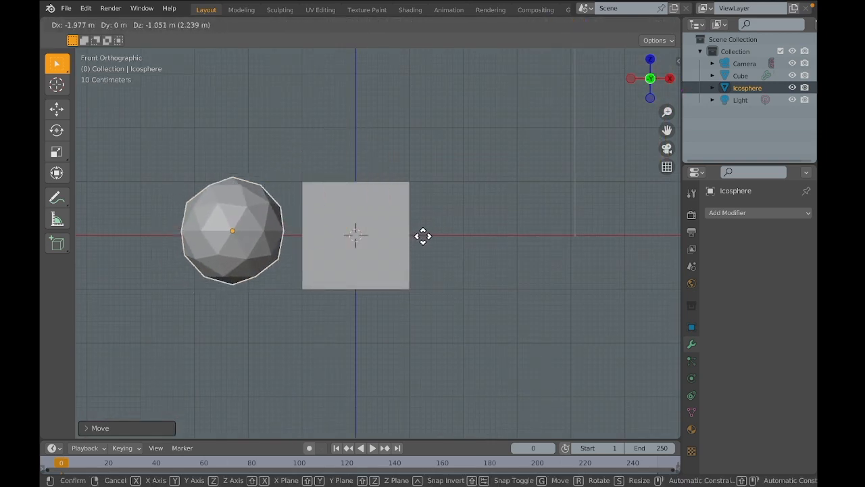
{"action": "left_click", "coordinate": [423, 235]}
{"action": "left_click", "coordinate": [631, 78]}
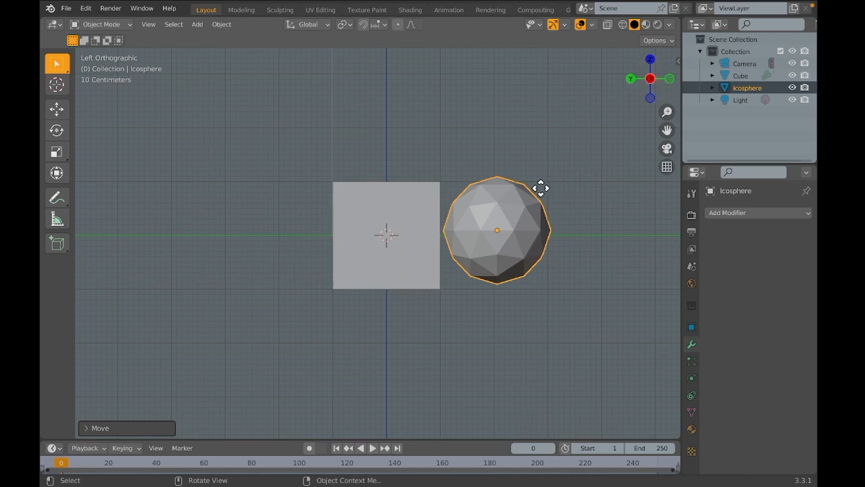
{"action": "key", "text": "g"}
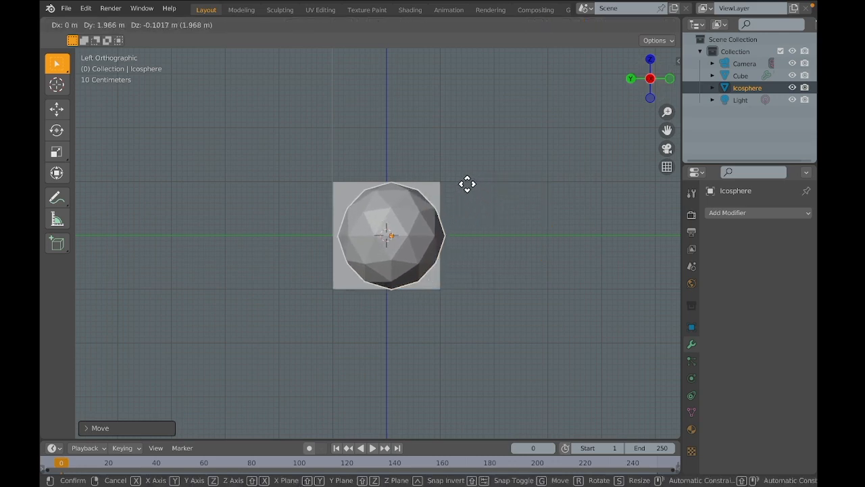
{"action": "left_click", "coordinate": [467, 184]}
From the back orthographic view, move the icosphere along the global X axis until it partly overlaps the cube's side.
{"action": "left_click", "coordinate": [631, 79]}
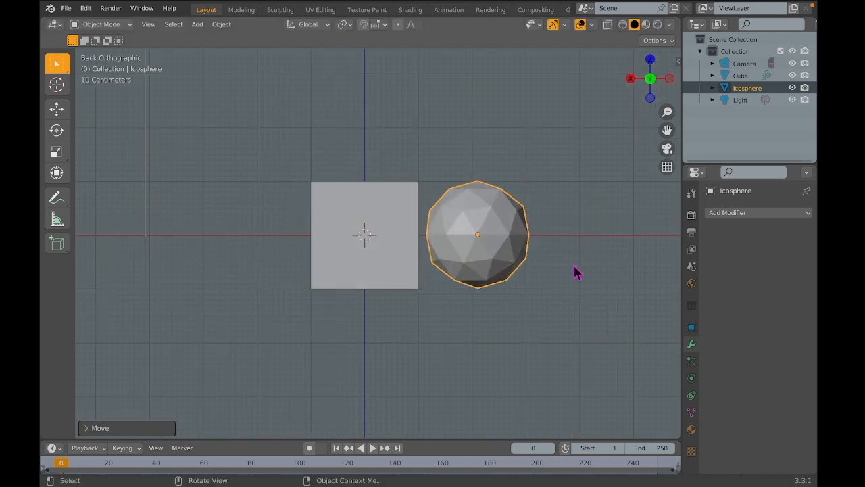
{"action": "key", "text": "g"}
{"action": "key", "text": "x"}
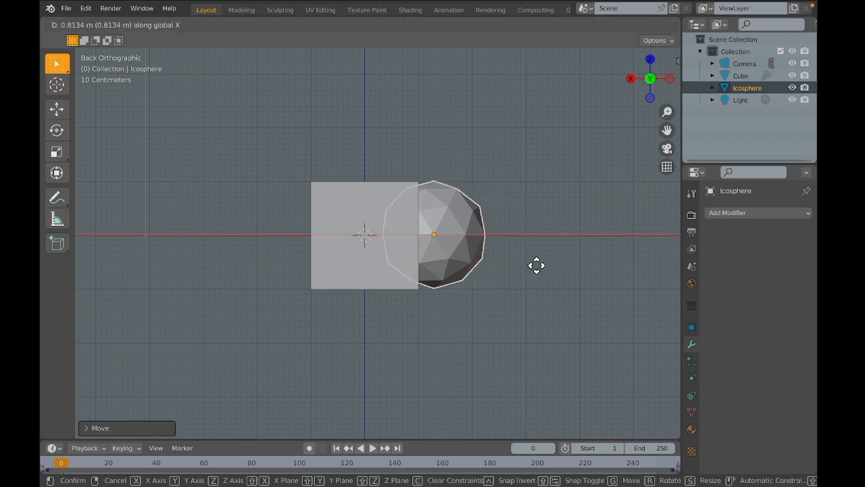
{"action": "left_click", "coordinate": [541, 266]}
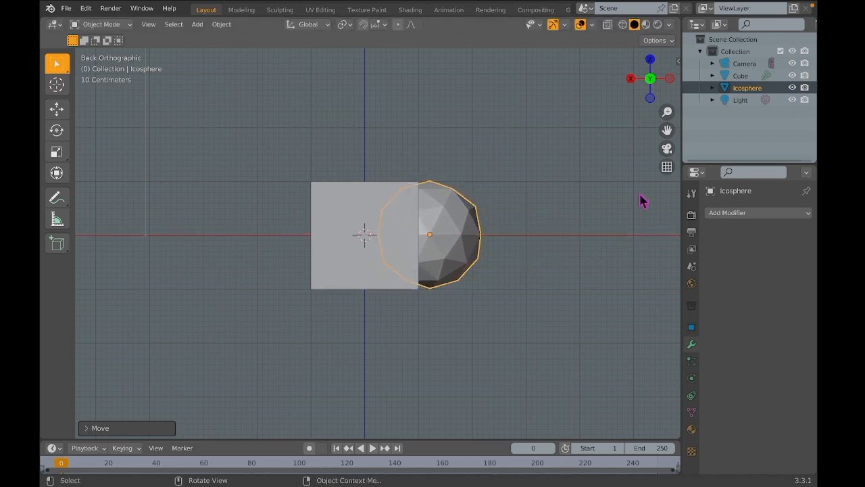
Hide the icosphere in the viewport and inspect the rounded Boolean cut in the cube's side.
{"action": "left_click", "coordinate": [791, 88]}
{"action": "middle_click_drag", "start_coordinate": [475, 272], "coordinate": [473, 270]}
{"action": "scroll", "coordinate": [472, 271], "scroll_direction": "up", "scroll_amount": 4}
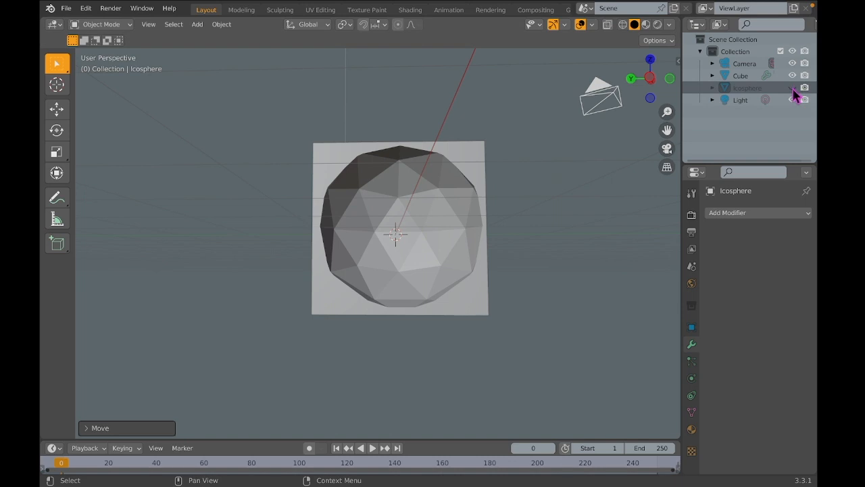
Unhide the icosphere and delete it from the scene.
{"action": "left_click", "coordinate": [794, 89]}
{"action": "right_click", "coordinate": [412, 214]}
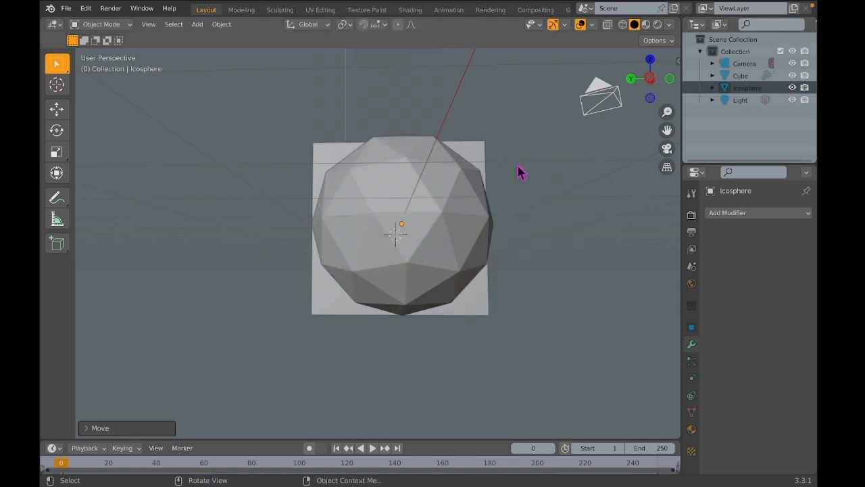
{"action": "left_click", "coordinate": [433, 211]}
{"action": "right_click", "coordinate": [432, 211]}
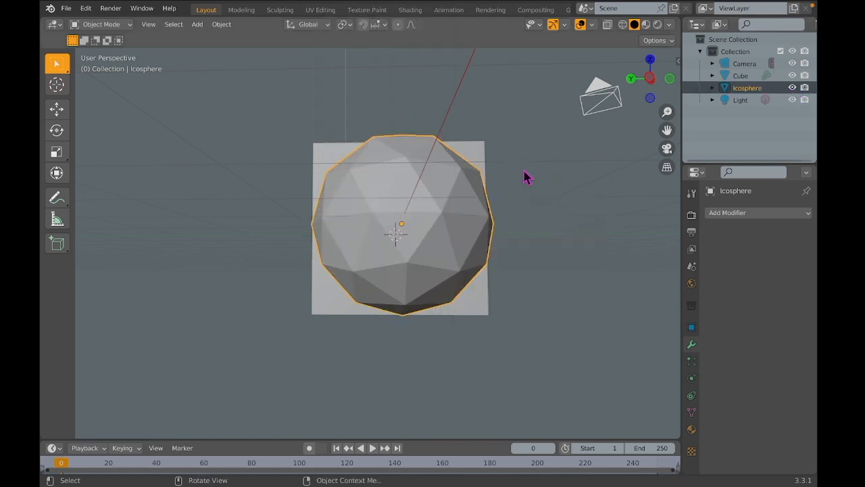
{"action": "scroll", "coordinate": [525, 174], "scroll_direction": "down", "scroll_amount": 1}
{"action": "right_click", "coordinate": [430, 254]}
{"action": "left_click", "coordinate": [430, 256]}
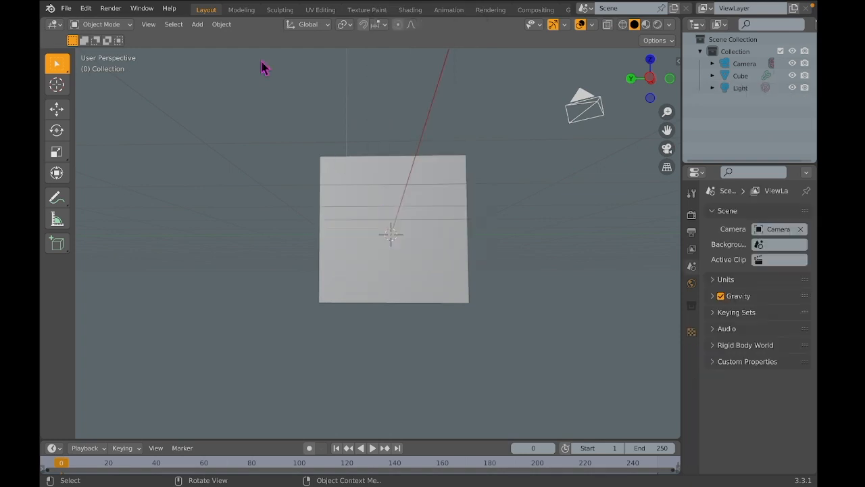
Duplicate the cube in place and scale the copy down along the Z axis into a thin slab.
{"action": "left_click", "coordinate": [408, 226]}
{"action": "middle_click_drag", "start_coordinate": [598, 244], "coordinate": [597, 234]}
{"action": "key", "text": "shift+d"}
{"action": "key", "text": "s"}
{"action": "key", "text": "z"}
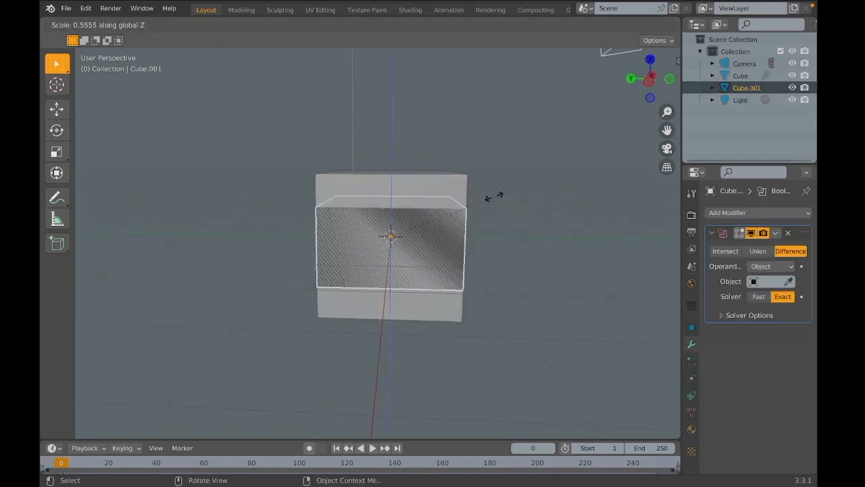
{"action": "left_click", "coordinate": [376, 215]}
Scale the slab up uniformly so its edges protrude slightly beyond the cube on all sides.
{"action": "key", "text": "s"}
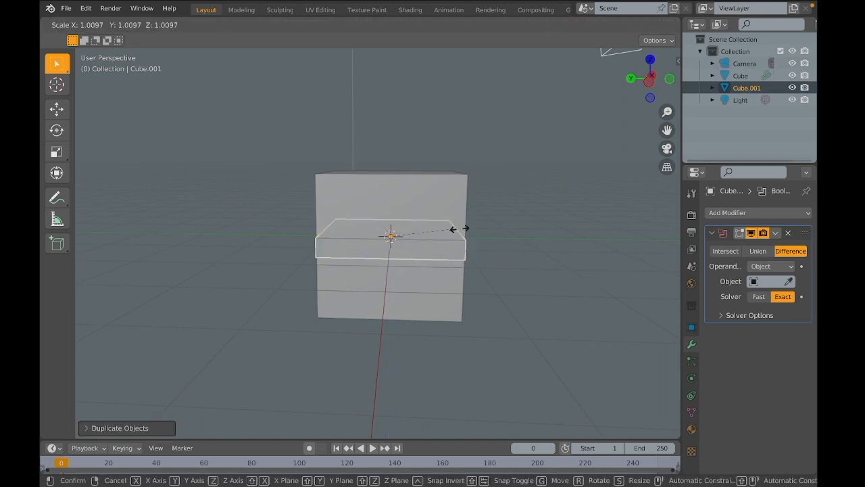
{"action": "left_click", "coordinate": [465, 236]}
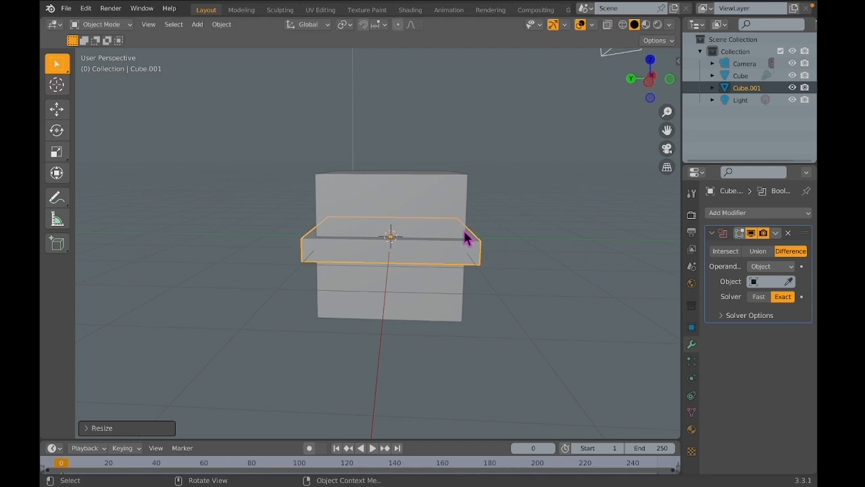
{"action": "middle_click_drag", "start_coordinate": [465, 236], "coordinate": [483, 232]}
{"action": "left_click", "coordinate": [538, 204]}
{"action": "left_click", "coordinate": [432, 249]}
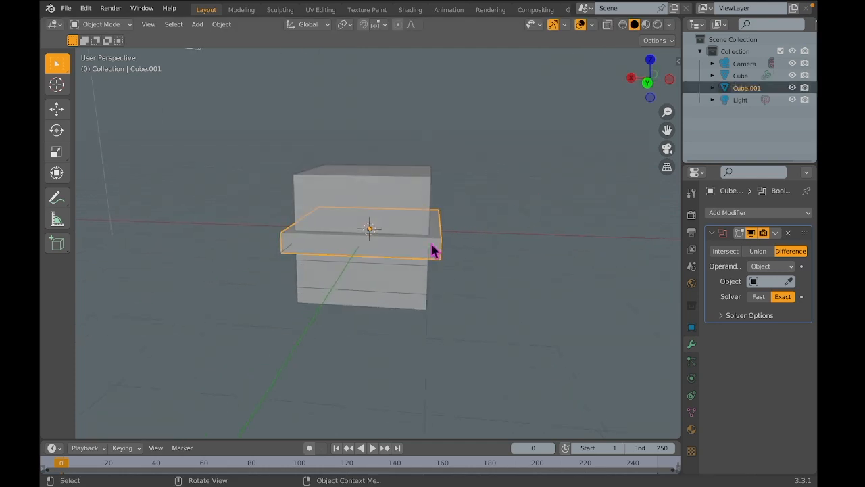
Switch to the Shading workspace with material preview and frame the selected slab in the viewport.
{"action": "scroll", "coordinate": [432, 249], "scroll_direction": "up", "scroll_amount": 2}
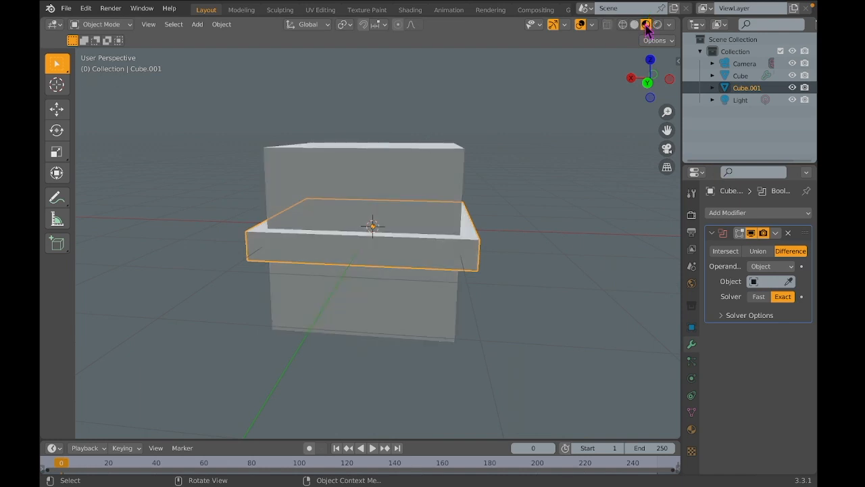
{"action": "mouse_move", "coordinate": [565, 155]}
{"action": "middle_mouse_down"}
{"action": "mouse_move", "coordinate": [547, 180]}
{"action": "mouse_move", "coordinate": [409, 25]}
{"action": "middle_mouse_up"}
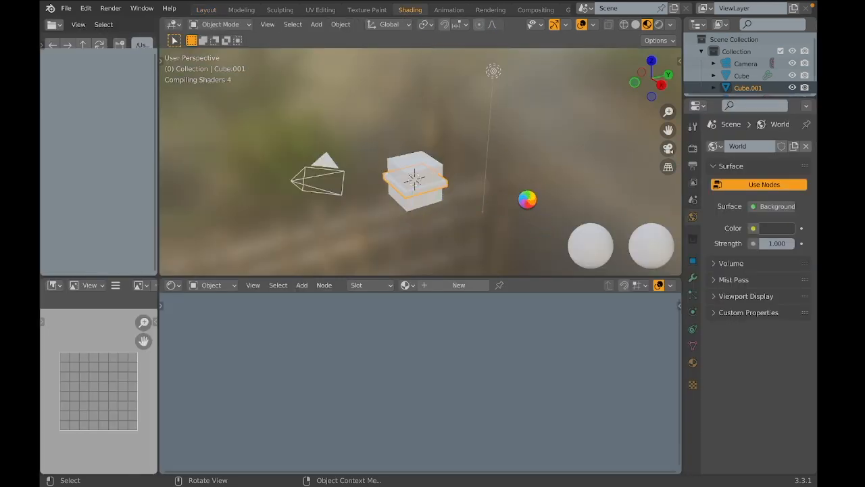
{"action": "middle_click_drag", "start_coordinate": [525, 196], "coordinate": [525, 197]}
{"action": "scroll", "coordinate": [525, 198], "scroll_direction": "up", "scroll_amount": 5}
{"action": "key", "text": "KP_Decimal"}
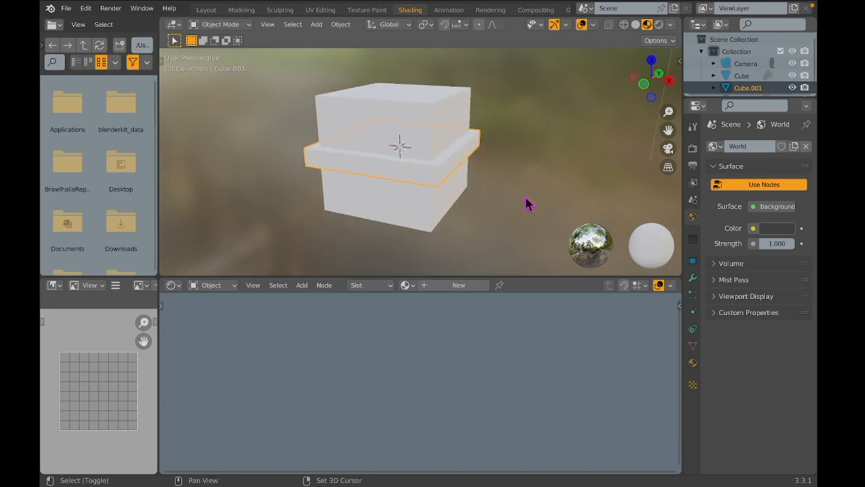
Create a new material for the slab and move the Material Output node away from the Principled BSDF to make room.
{"action": "left_click", "coordinate": [448, 290]}
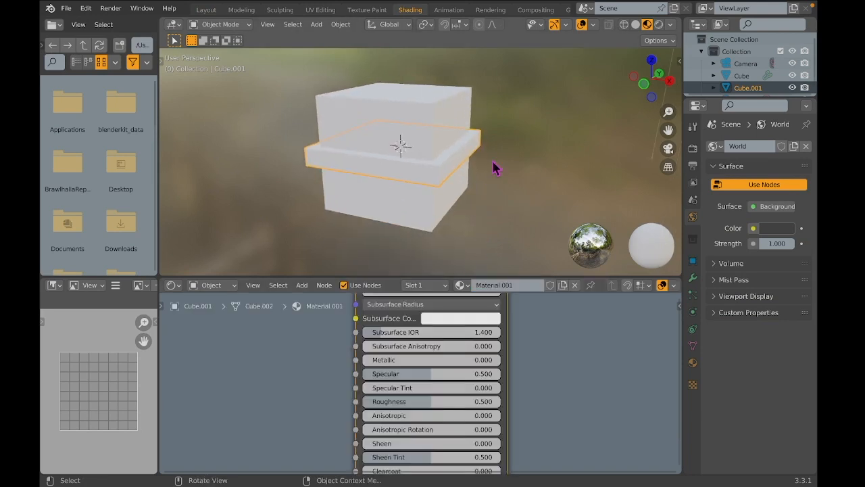
{"action": "middle_click_drag", "start_coordinate": [493, 161], "coordinate": [494, 162]}
{"action": "scroll", "coordinate": [493, 330], "scroll_direction": "up", "scroll_amount": 3}
{"action": "scroll", "coordinate": [494, 330], "scroll_direction": "down", "scroll_amount": 3}
{"action": "left_click", "coordinate": [543, 357]}
{"action": "scroll", "coordinate": [560, 365], "scroll_direction": "right", "scroll_amount": 3}
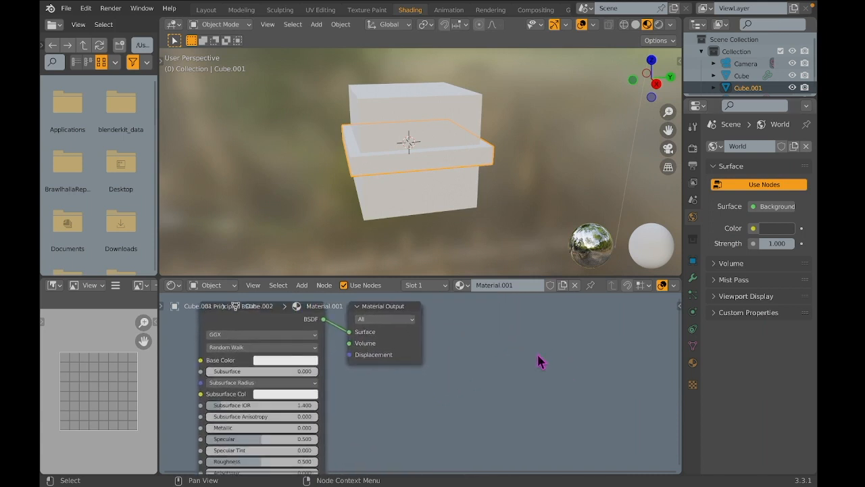
{"action": "left_click_drag", "start_coordinate": [419, 358], "coordinate": [505, 361]}
{"action": "middle_click_drag", "start_coordinate": [429, 385], "coordinate": [444, 384]}
Add a Mix Shader node on the link between the Principled BSDF and the Material Output.
{"action": "key", "text": "shift+a"}
{"action": "mouse_move", "coordinate": [391, 382]}
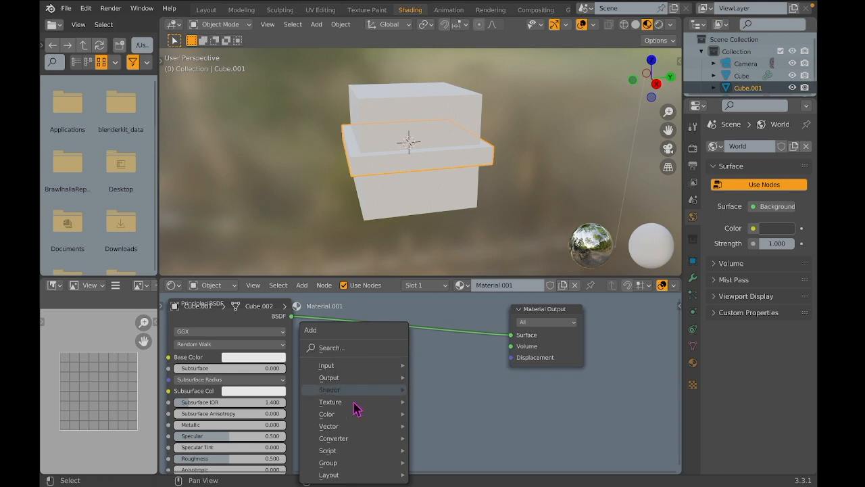
{"action": "left_click", "coordinate": [356, 350]}
{"action": "type", "text": "mix"}
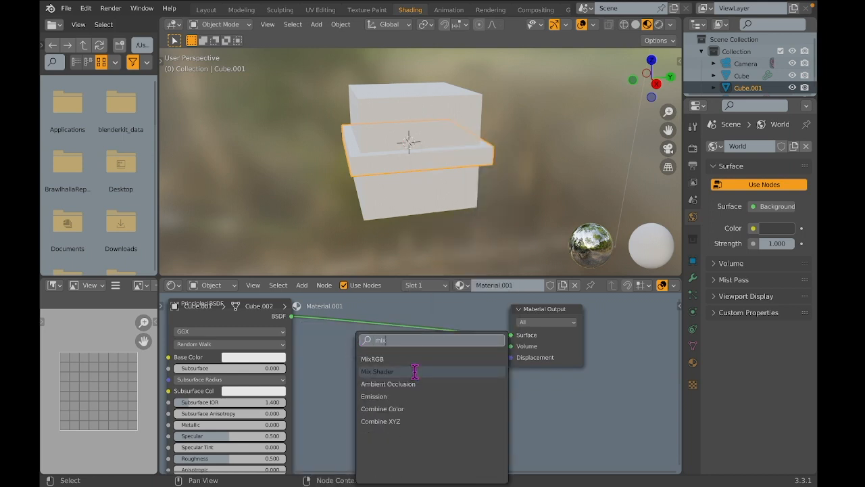
{"action": "left_click", "coordinate": [415, 372]}
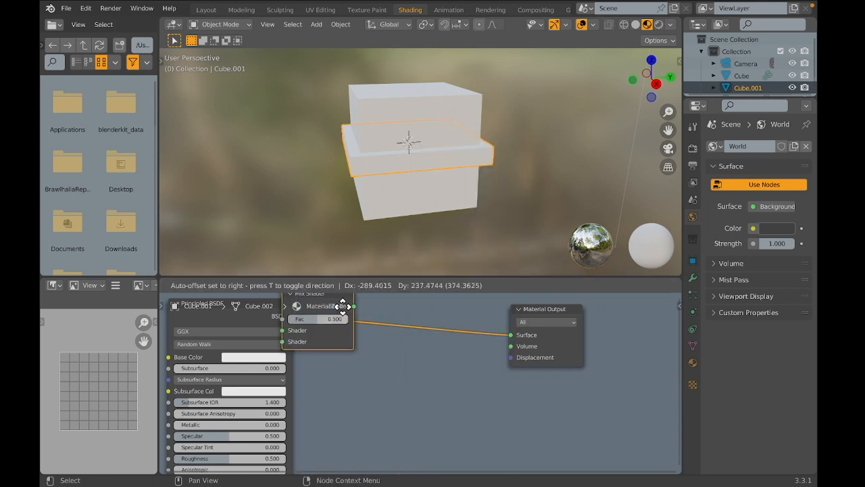
{"action": "left_click", "coordinate": [440, 359]}
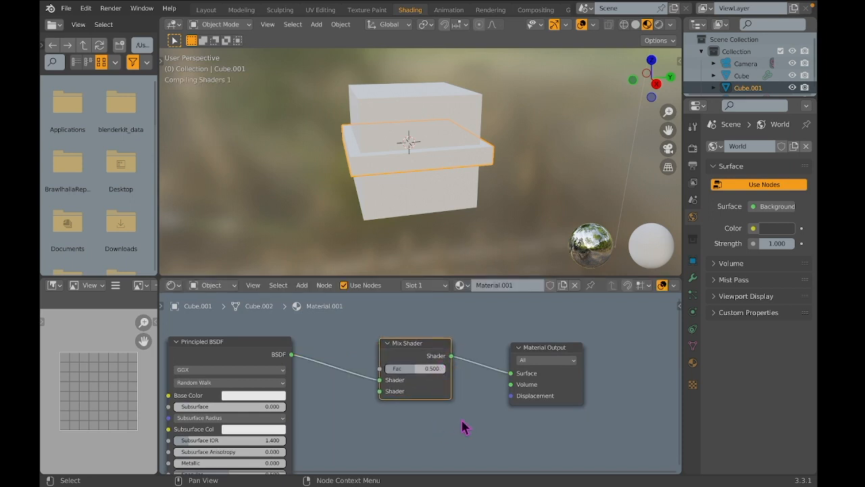
Add a Transparent BSDF node below the link between the Principled BSDF and the Mix Shader.
{"action": "left_click", "coordinate": [462, 421]}
{"action": "scroll", "coordinate": [462, 421], "scroll_direction": "down", "scroll_amount": 2}
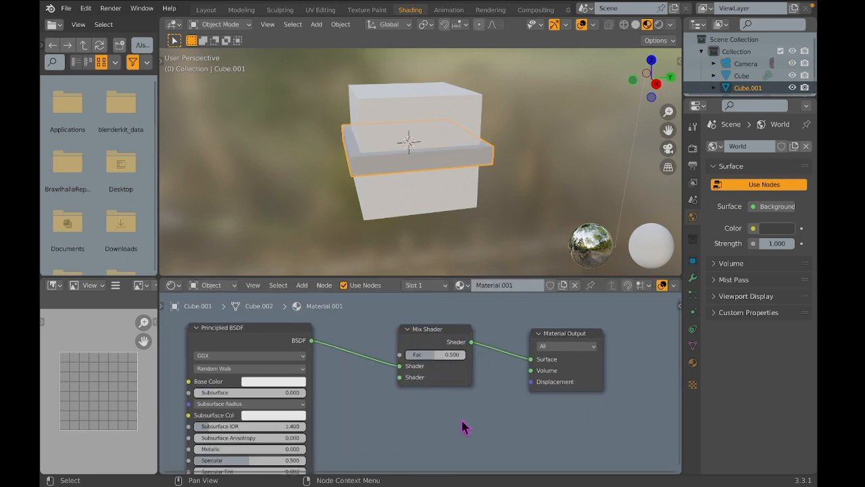
{"action": "key", "text": "shift+a"}
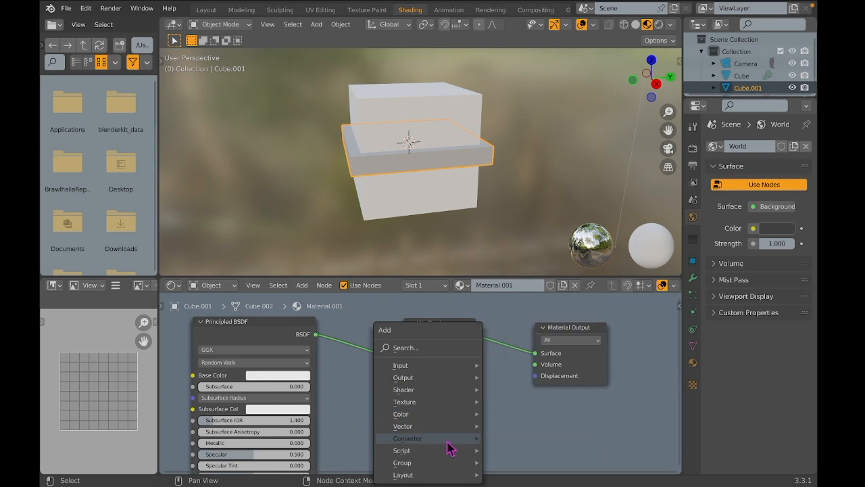
{"action": "mouse_move", "coordinate": [427, 394]}
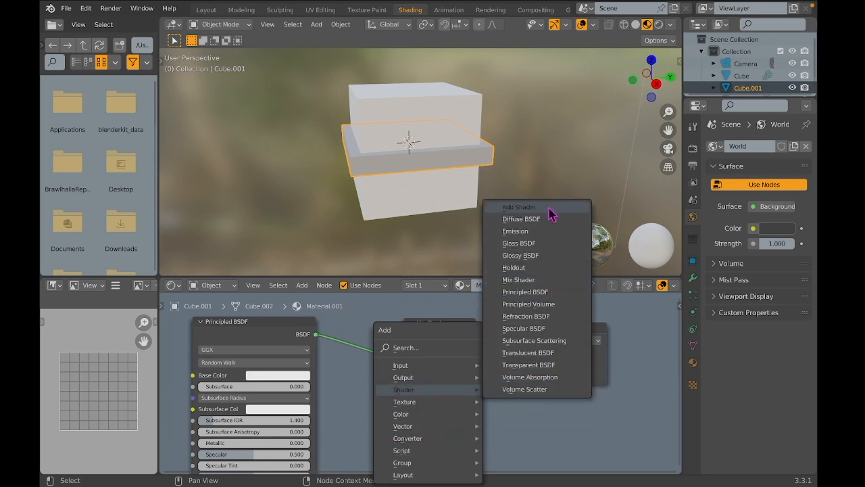
{"action": "left_click", "coordinate": [555, 366]}
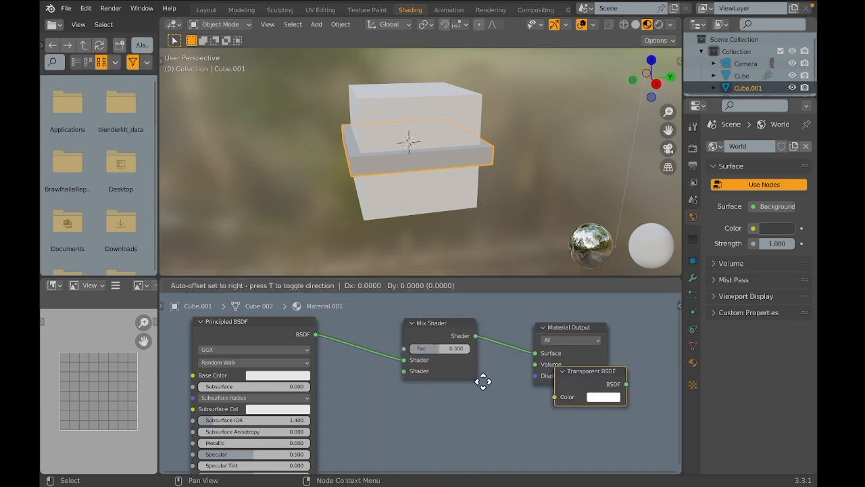
{"action": "left_click", "coordinate": [351, 400]}
Move the Principled BSDF node aside and connect the Transparent BSDF to the Mix Shader's second shader input.
{"action": "left_click", "coordinate": [248, 315]}
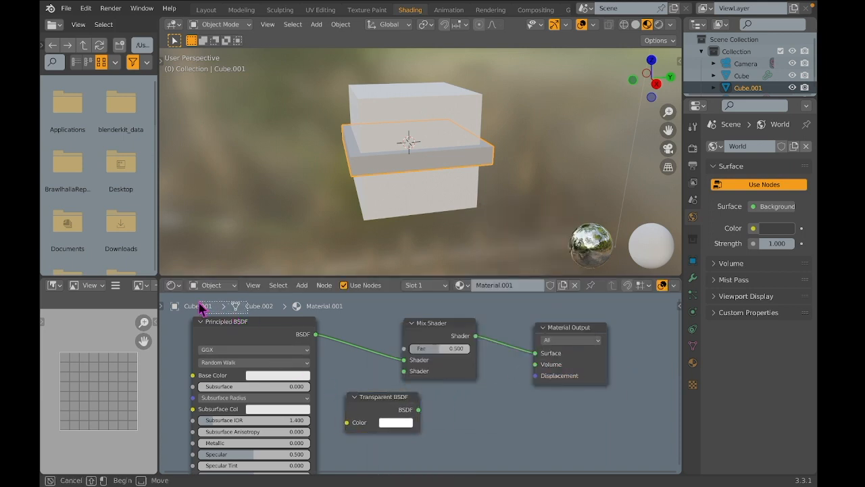
{"action": "left_click_drag", "start_coordinate": [258, 324], "coordinate": [187, 276]}
{"action": "left_click_drag", "start_coordinate": [377, 424], "coordinate": [404, 390]}
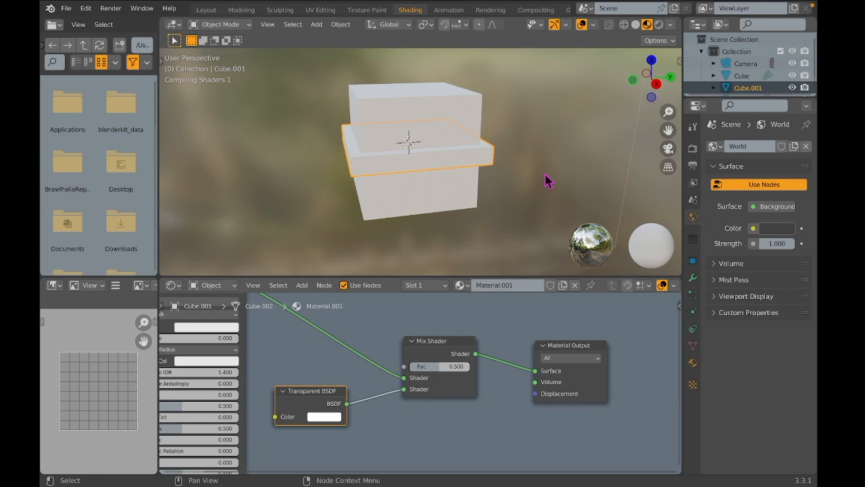
Set the slab material's blend mode to Alpha Blend in its material settings.
{"action": "scroll", "coordinate": [548, 181], "scroll_direction": "left", "scroll_amount": 5}
{"action": "scroll", "coordinate": [549, 181], "scroll_direction": "right", "scroll_amount": 3}
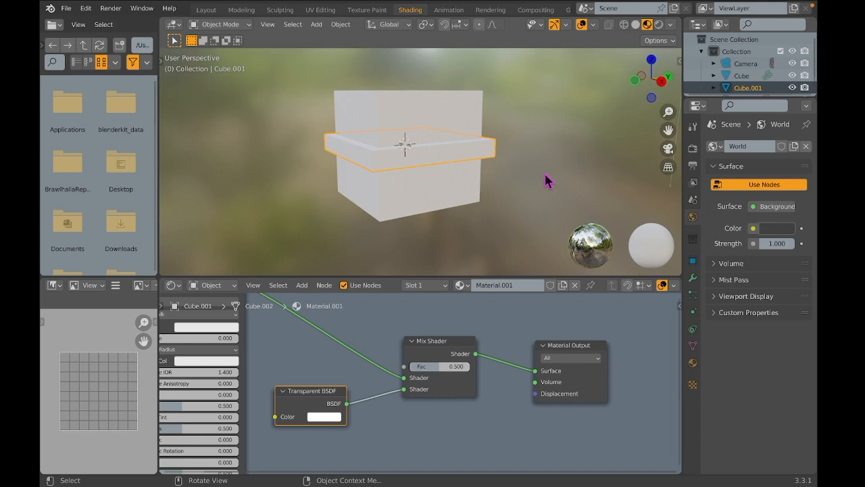
{"action": "left_click", "coordinate": [693, 364]}
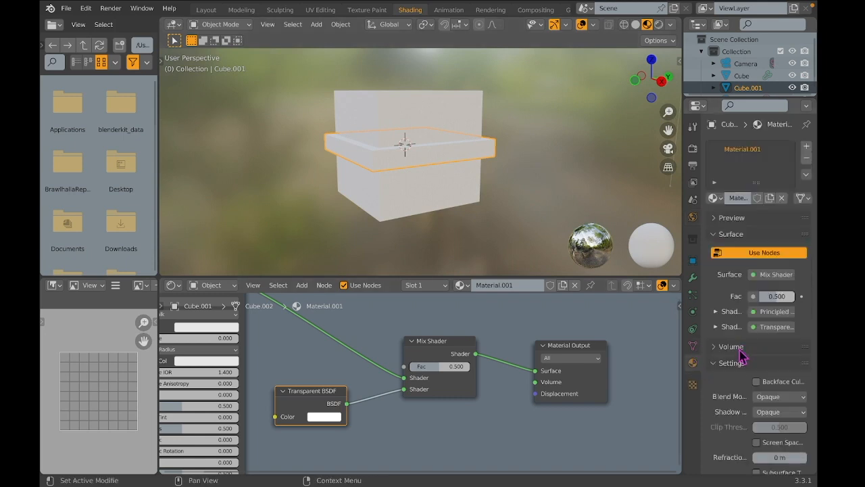
{"action": "scroll", "coordinate": [730, 381], "scroll_direction": "down", "scroll_amount": 8}
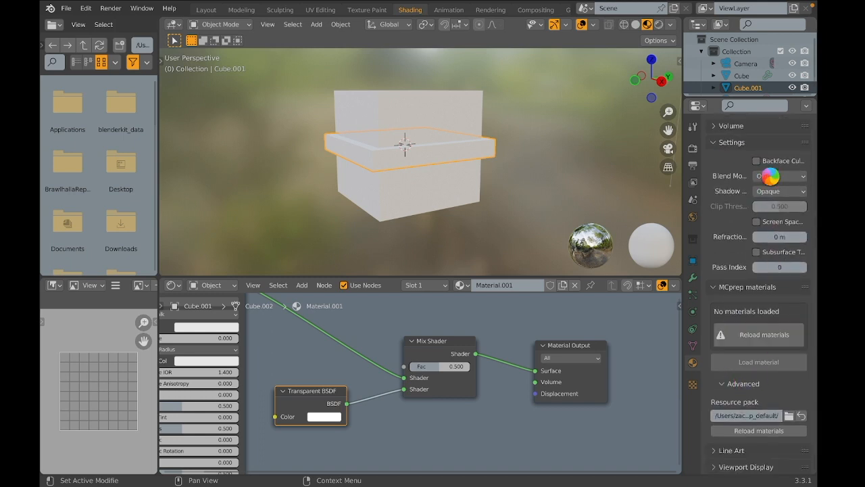
{"action": "scroll", "coordinate": [783, 300], "scroll_direction": "down", "scroll_amount": 1}
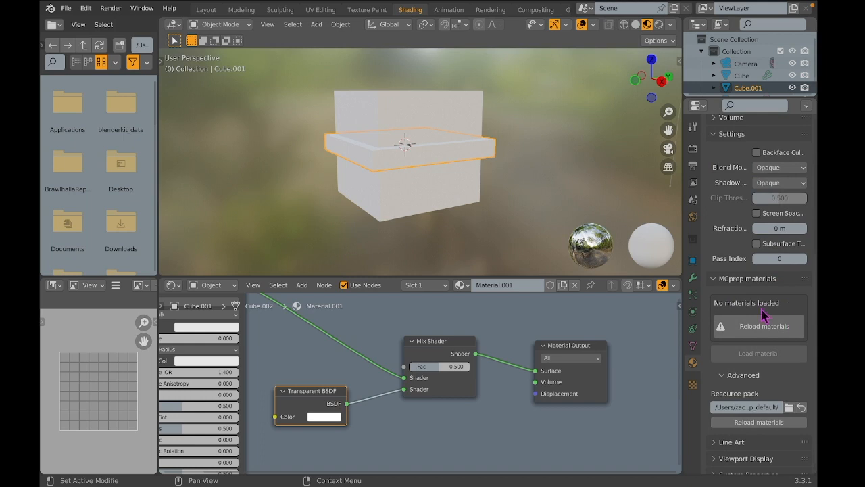
{"action": "scroll", "coordinate": [766, 280], "scroll_direction": "down", "scroll_amount": 1}
{"action": "scroll", "coordinate": [773, 247], "scroll_direction": "up", "scroll_amount": 3}
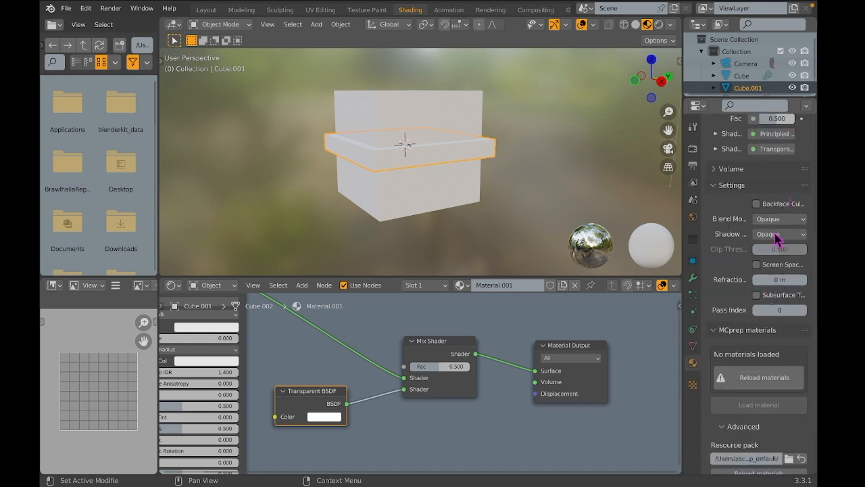
{"action": "scroll", "coordinate": [777, 237], "scroll_direction": "up", "scroll_amount": 3}
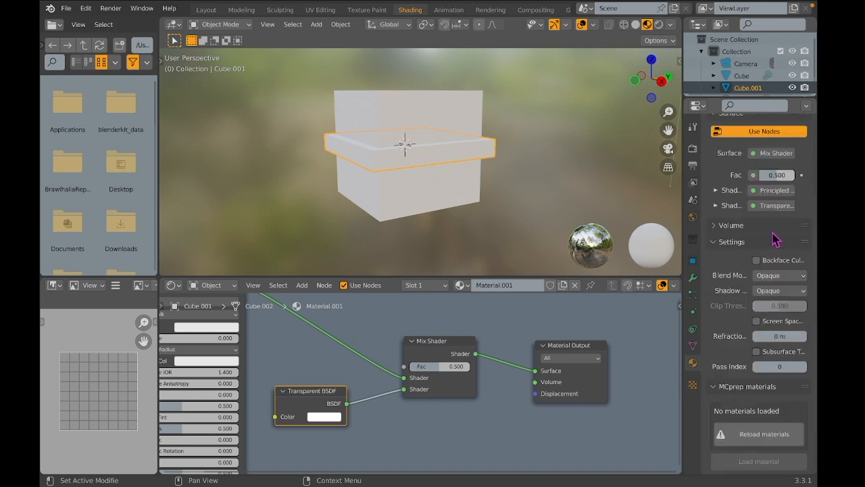
{"action": "left_click", "coordinate": [776, 275]}
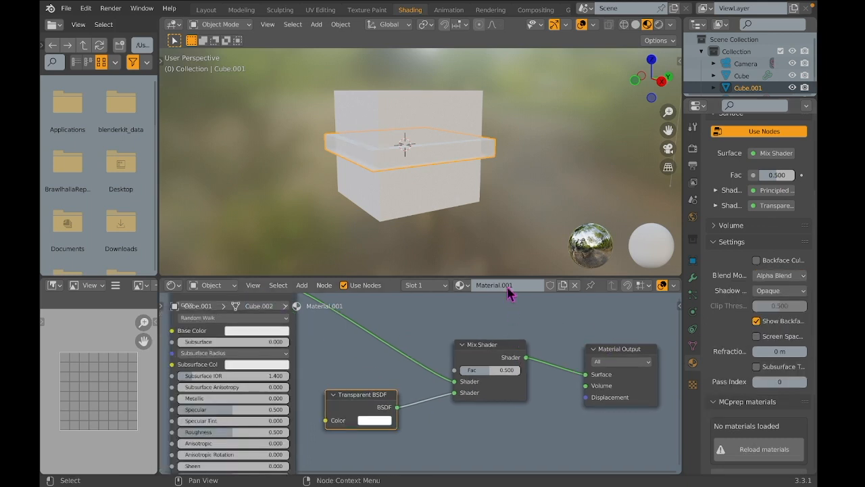
Lower the Alpha of the slab material's Principled BSDF to about 0.368 and check the transparency around the cube.
{"action": "middle_click_drag", "start_coordinate": [460, 162], "coordinate": [480, 152]}
{"action": "scroll", "coordinate": [480, 152], "scroll_direction": "up", "scroll_amount": 5}
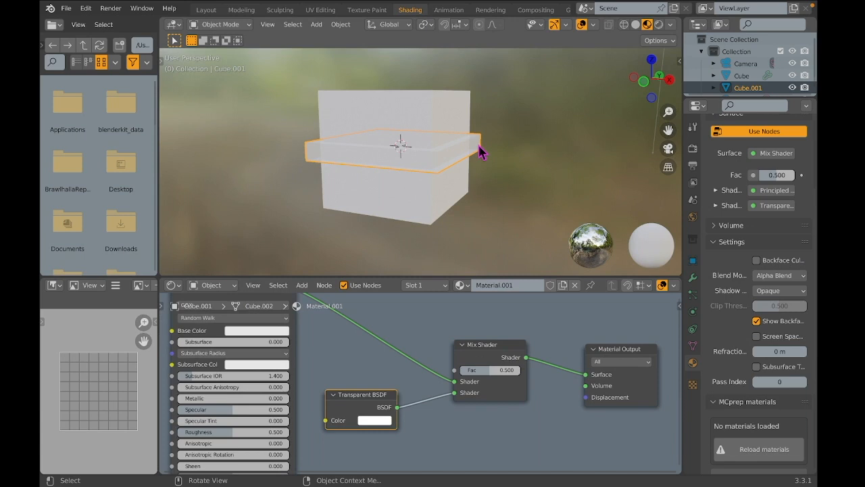
{"action": "scroll", "coordinate": [524, 176], "scroll_direction": "up", "scroll_amount": 5}
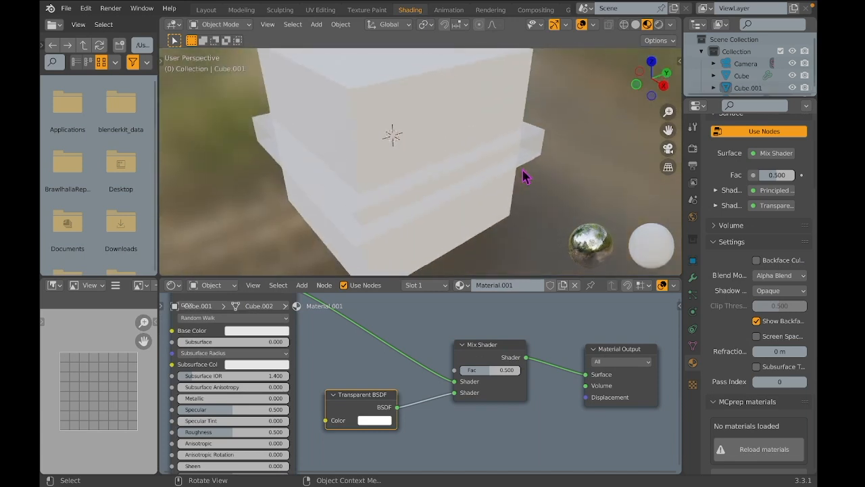
{"action": "scroll", "coordinate": [400, 447], "scroll_direction": "down", "scroll_amount": 5}
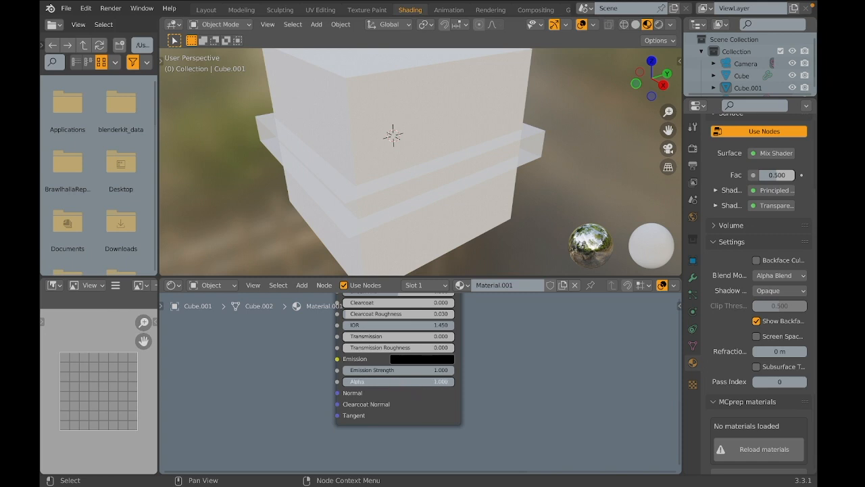
{"action": "left_click_drag", "start_coordinate": [433, 382], "coordinate": [344, 387]}
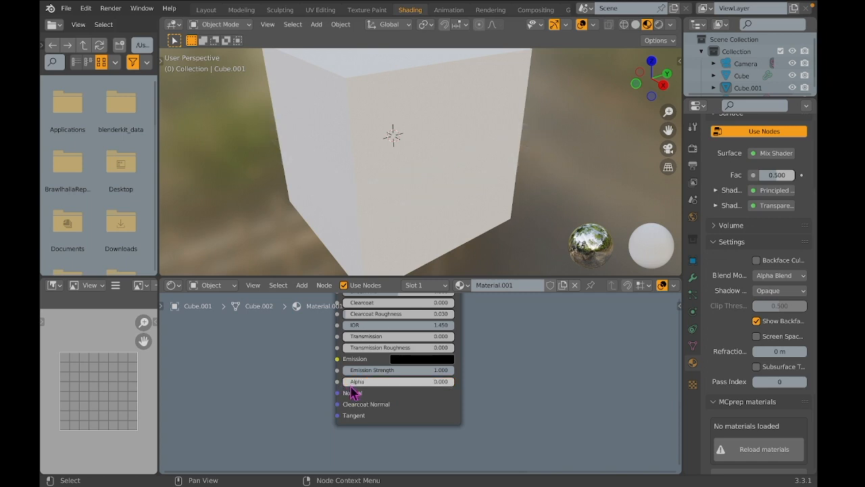
{"action": "middle_click_drag", "start_coordinate": [521, 151], "coordinate": [522, 153]}
{"action": "left_click_drag", "start_coordinate": [381, 381], "coordinate": [423, 381]}
{"action": "scroll", "coordinate": [511, 133], "scroll_direction": "right", "scroll_amount": 10}
{"action": "scroll", "coordinate": [512, 139], "scroll_direction": "right", "scroll_amount": 10}
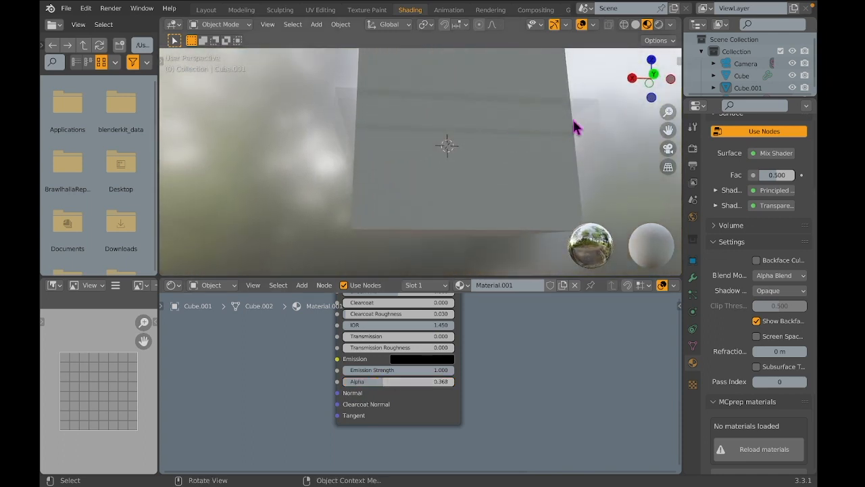
{"action": "scroll", "coordinate": [576, 127], "scroll_direction": "up", "scroll_amount": 10}
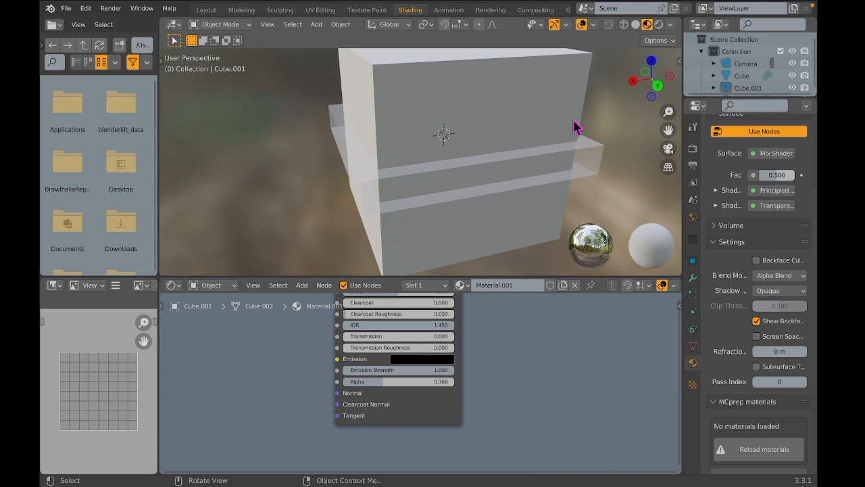
{"action": "scroll", "coordinate": [576, 127], "scroll_direction": "left", "scroll_amount": 10}
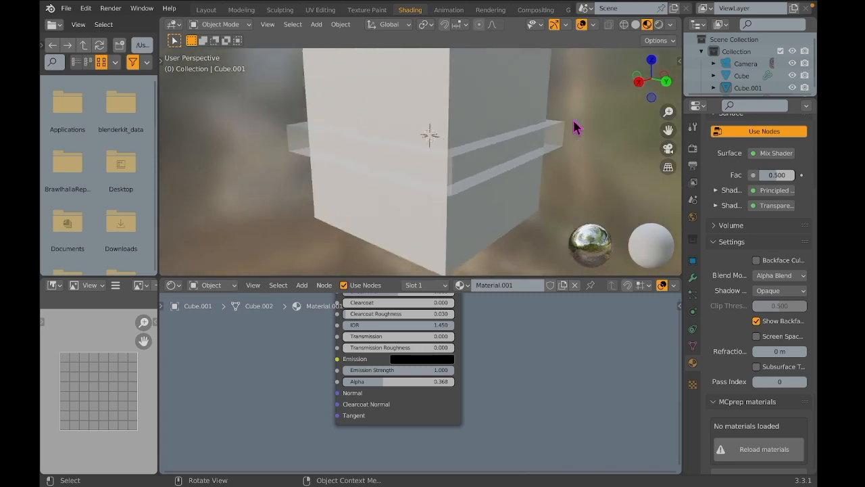
{"action": "scroll", "coordinate": [497, 181], "scroll_direction": "down", "scroll_amount": 5}
{"action": "scroll", "coordinate": [497, 181], "scroll_direction": "up", "scroll_amount": 5}
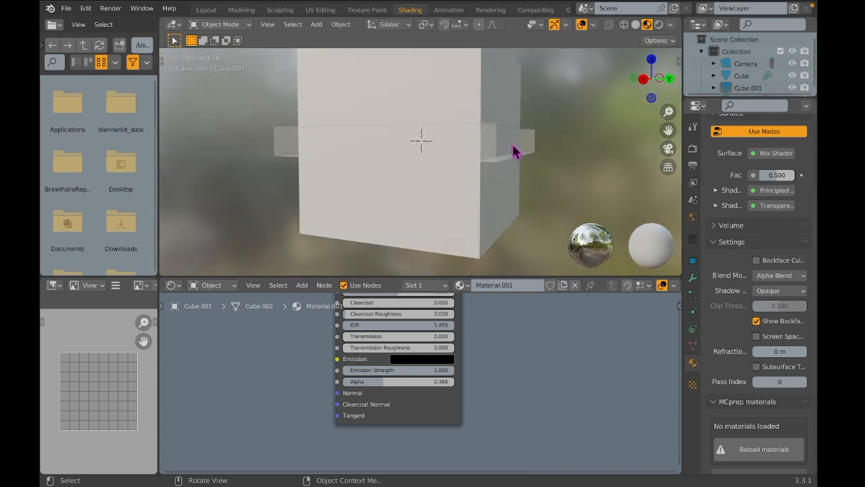
Select the slab and set its Transparent BSDF color to cyan with hue 0.545 and saturation 1.
{"action": "left_click", "coordinate": [515, 149]}
{"action": "scroll", "coordinate": [515, 150], "scroll_direction": "down", "scroll_amount": 3}
{"action": "scroll", "coordinate": [410, 381], "scroll_direction": "up", "scroll_amount": 5}
{"action": "scroll", "coordinate": [410, 381], "scroll_direction": "up", "scroll_amount": 2}
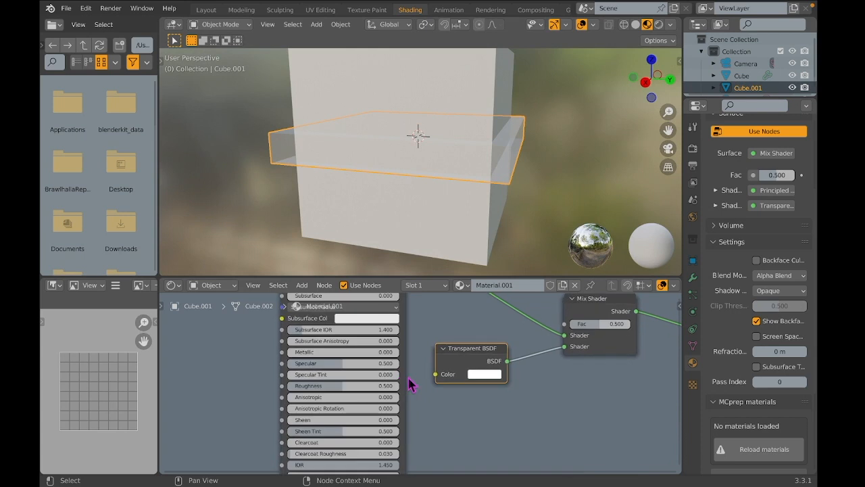
{"action": "left_click", "coordinate": [488, 376]}
{"action": "left_click_drag", "start_coordinate": [518, 286], "coordinate": [517, 227]}
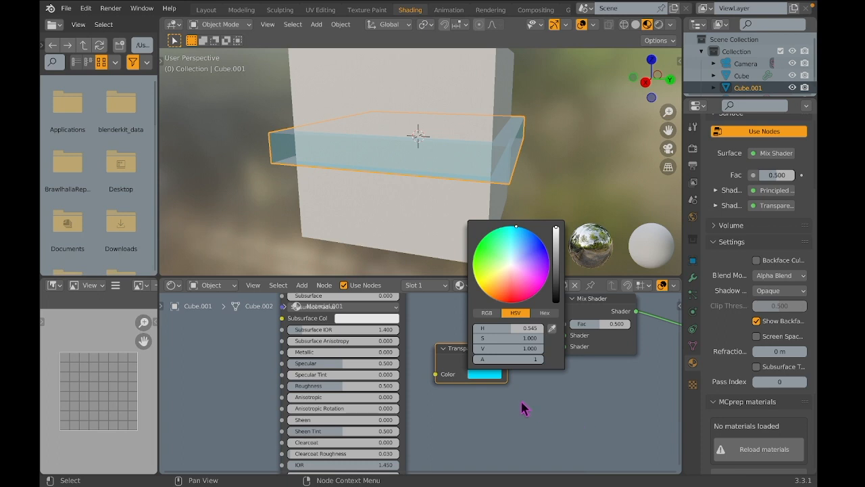
{"action": "left_click", "coordinate": [509, 420]}
{"action": "scroll", "coordinate": [509, 420], "scroll_direction": "down", "scroll_amount": 3}
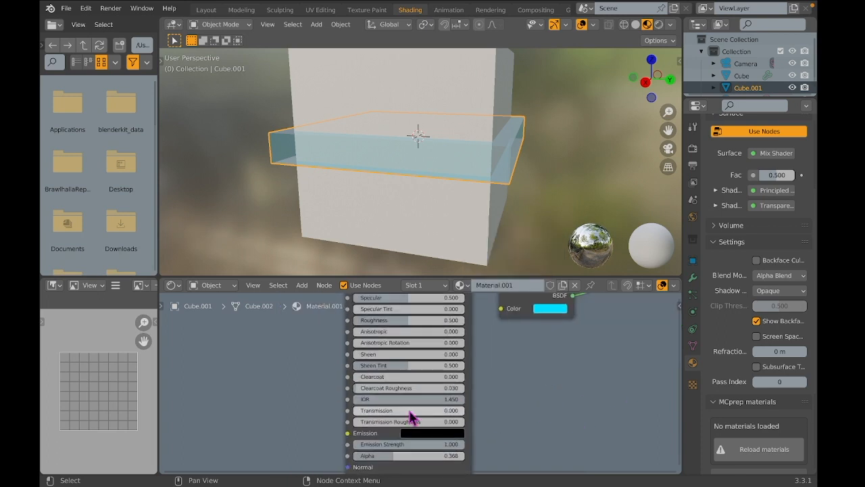
{"action": "middle_click_drag", "start_coordinate": [551, 210], "coordinate": [554, 209]}
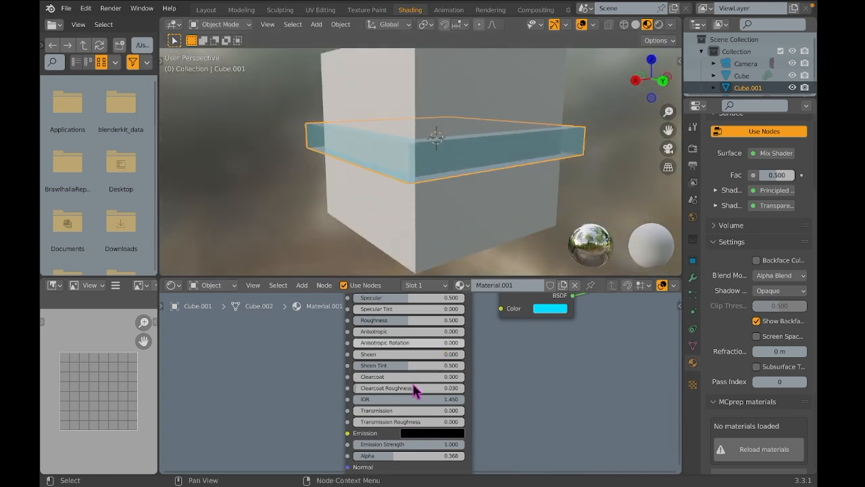
{"action": "left_click", "coordinate": [613, 174]}
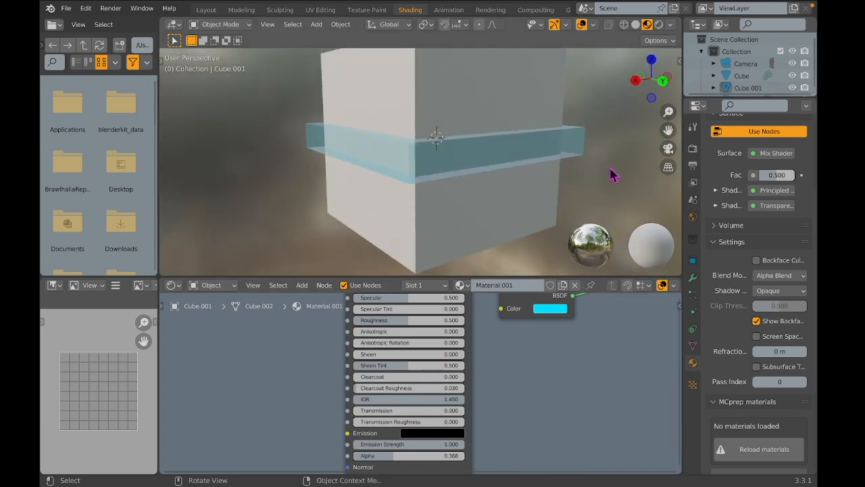
Return to the Layout workspace and assign the slab as the object of the cube's Difference Boolean modifier.
{"action": "left_click", "coordinate": [207, 9]}
{"action": "middle_click_drag", "start_coordinate": [428, 253], "coordinate": [574, 143]}
{"action": "left_click", "coordinate": [474, 185]}
{"action": "scroll", "coordinate": [474, 186], "scroll_direction": "down", "scroll_amount": 1}
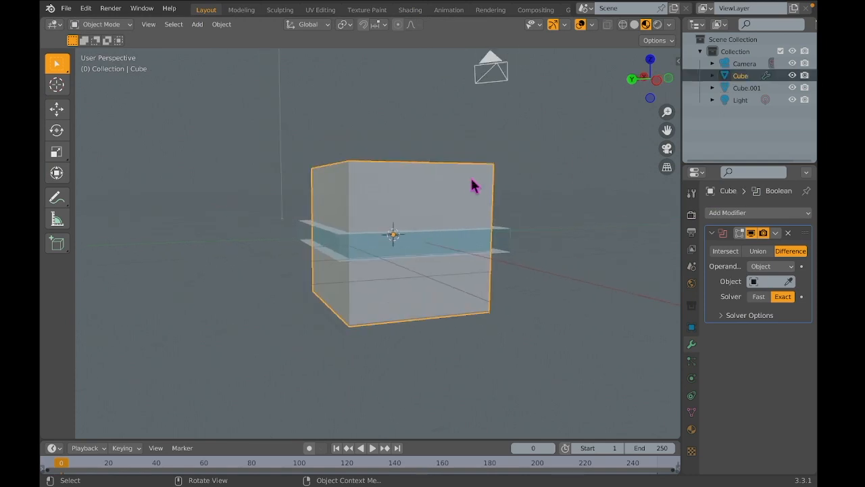
{"action": "left_click", "coordinate": [788, 281]}
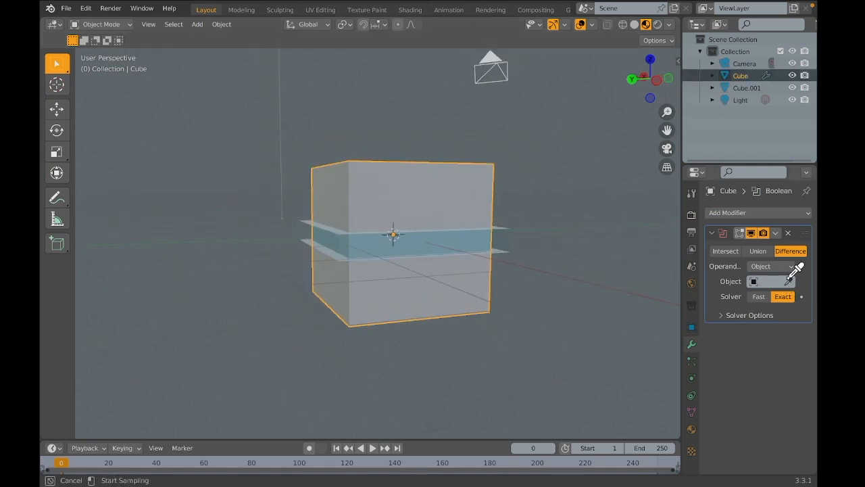
{"action": "left_click", "coordinate": [501, 240]}
Select the slab cutter and hide the viewport overlays.
{"action": "left_click", "coordinate": [532, 198]}
{"action": "middle_click_drag", "start_coordinate": [533, 198], "coordinate": [448, 257]}
{"action": "left_click", "coordinate": [415, 235]}
{"action": "left_click", "coordinate": [579, 24]}
{"action": "middle_click_drag", "start_coordinate": [565, 101], "coordinate": [550, 138]}
Move the slab down along the Z axis to shift the cut lower in the cube.
{"action": "key", "text": "g"}
{"action": "key", "text": "z"}
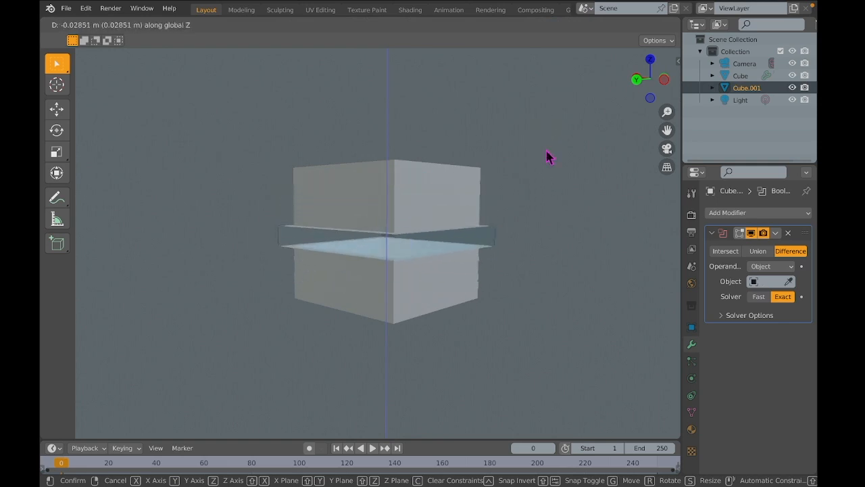
{"action": "left_click", "coordinate": [547, 153]}
{"action": "key", "text": "ctrl+KP_1"}
{"action": "key", "text": "g"}
{"action": "key", "text": "z"}
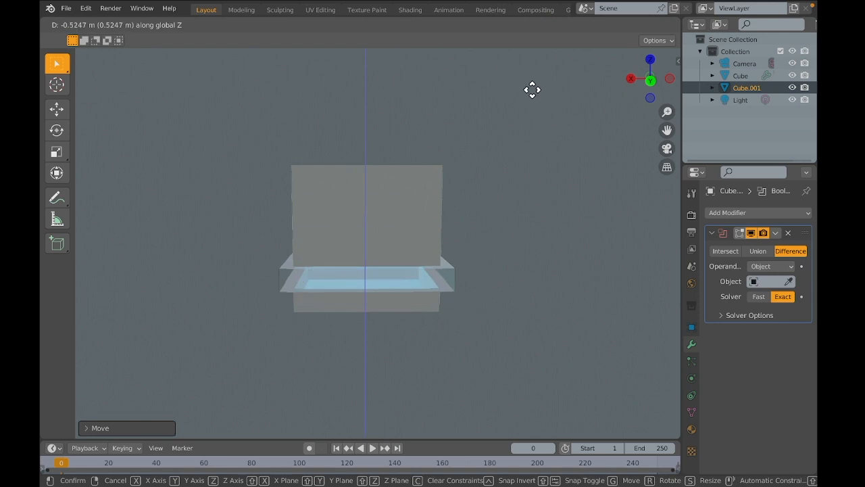
{"action": "left_click", "coordinate": [523, 160]}
Try scaling the slab up uniformly and undo the scaling.
{"action": "key", "text": "s"}
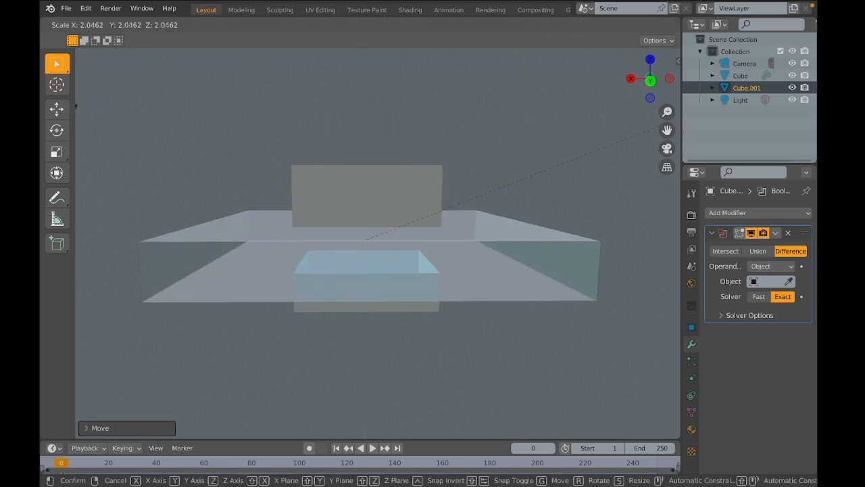
{"action": "left_click", "coordinate": [464, 379]}
{"action": "key", "text": "ctrl+z"}
{"action": "middle_click_drag", "start_coordinate": [484, 280], "coordinate": [445, 206]}
{"action": "key", "text": "ctrl+z"}
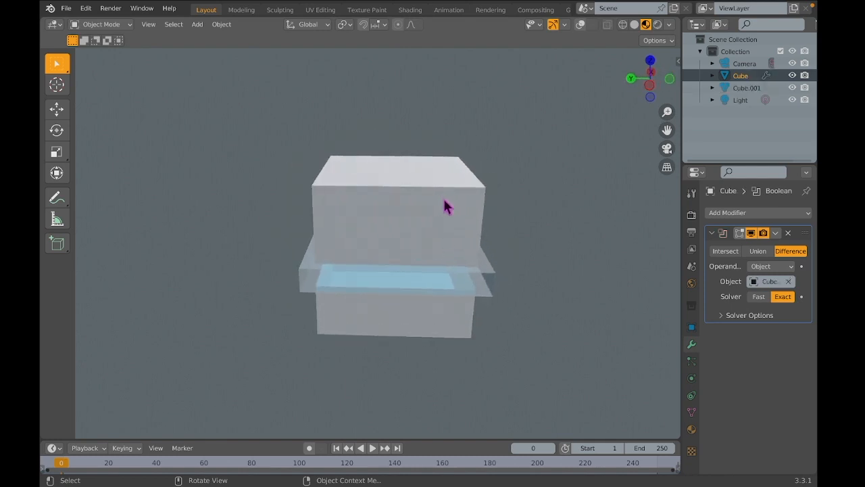
Show the viewport overlays again, duplicate the cube in place and scale the copy to about 0.8.
{"action": "left_click", "coordinate": [580, 25]}
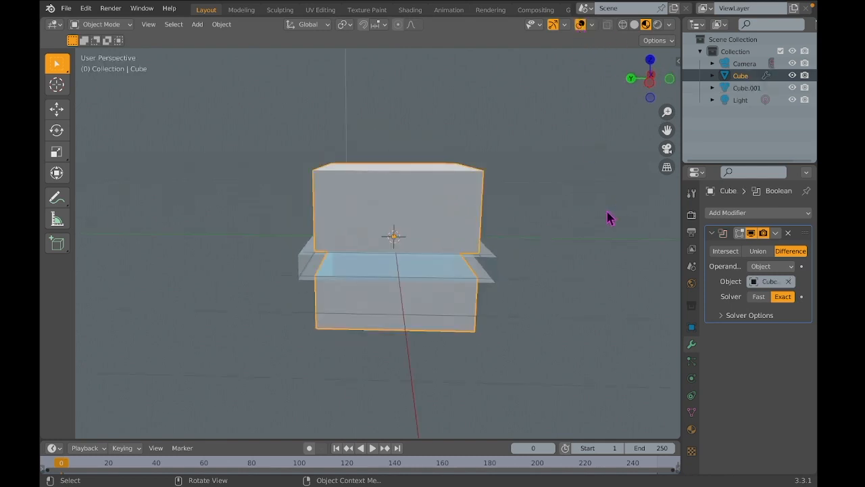
{"action": "key", "text": "shift+d"}
{"action": "key", "text": "s"}
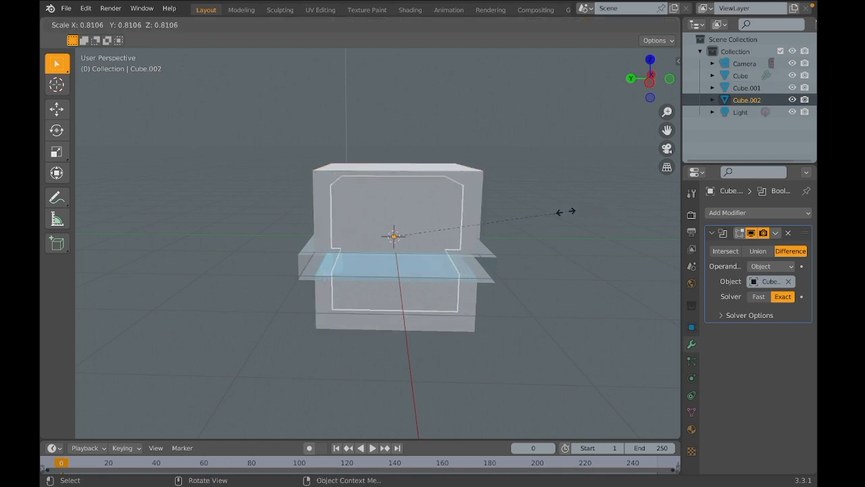
{"action": "left_click", "coordinate": [567, 215]}
Remove the Boolean modifier from the smaller duplicated cube.
{"action": "left_click", "coordinate": [785, 236]}
{"action": "middle_click_drag", "start_coordinate": [560, 247], "coordinate": [611, 247]}
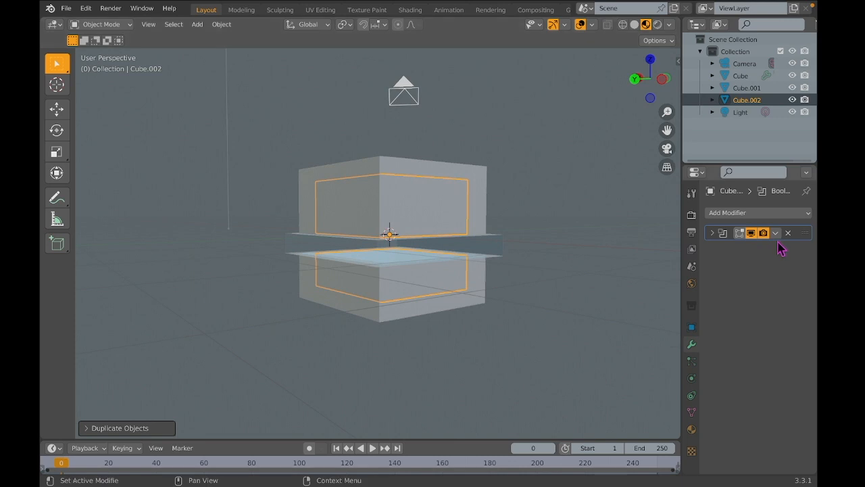
{"action": "key", "text": "x"}
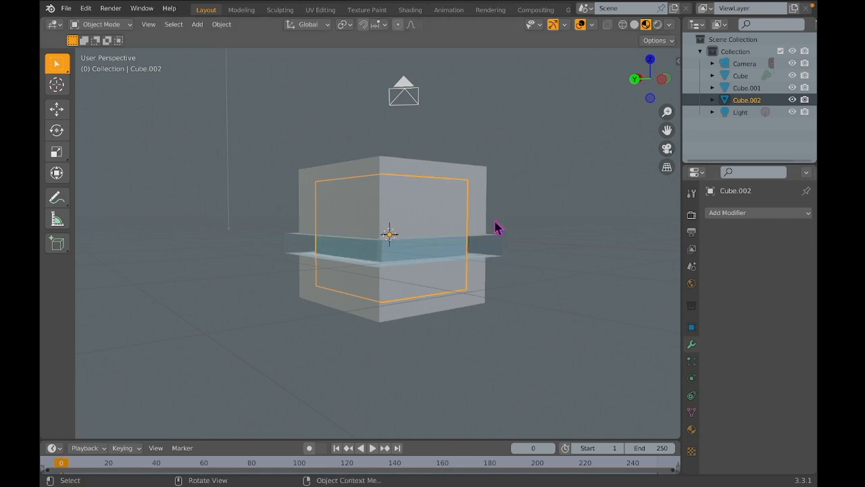
Create a new material for the inner cube with white emission at strength 16, and return to the Layout workspace.
{"action": "left_click", "coordinate": [411, 12]}
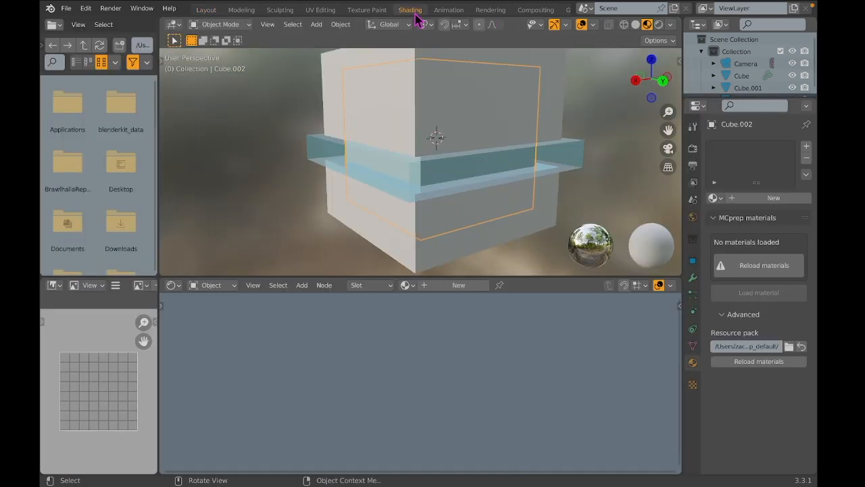
{"action": "left_click", "coordinate": [467, 286]}
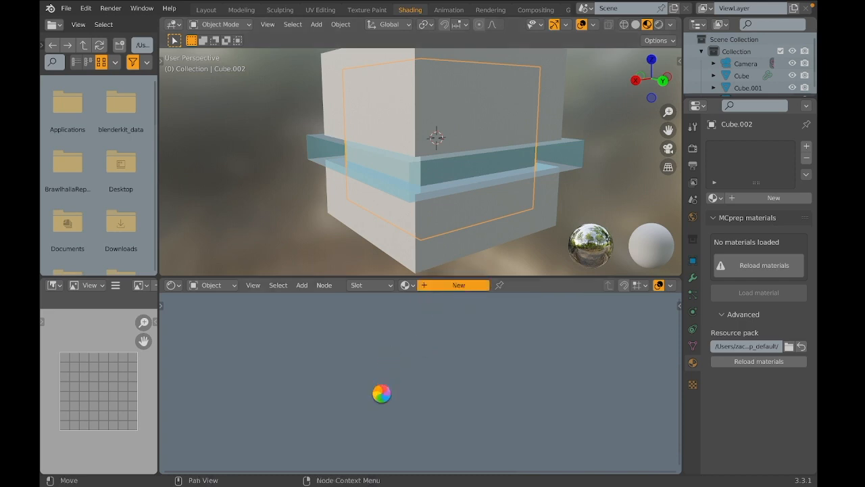
{"action": "scroll", "coordinate": [401, 405], "scroll_direction": "down", "scroll_amount": 3}
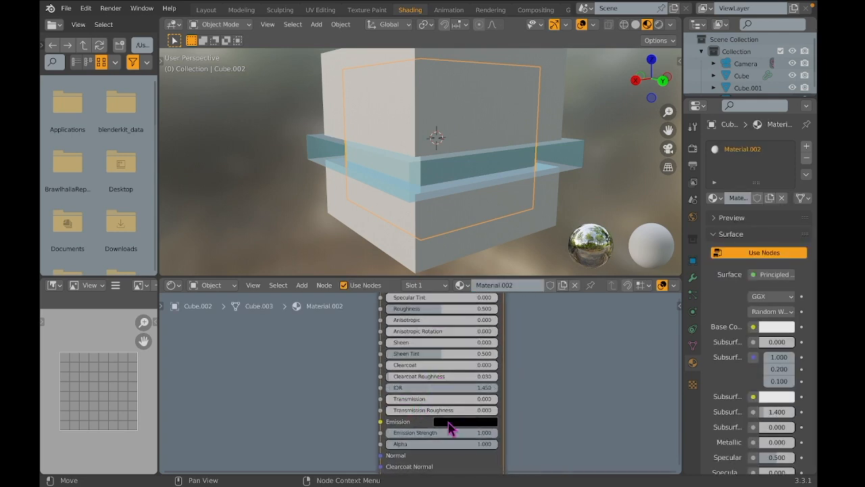
{"action": "left_click_drag", "start_coordinate": [415, 433], "coordinate": [441, 430]}
{"action": "left_click", "coordinate": [446, 421]}
{"action": "left_click_drag", "start_coordinate": [522, 348], "coordinate": [522, 275]}
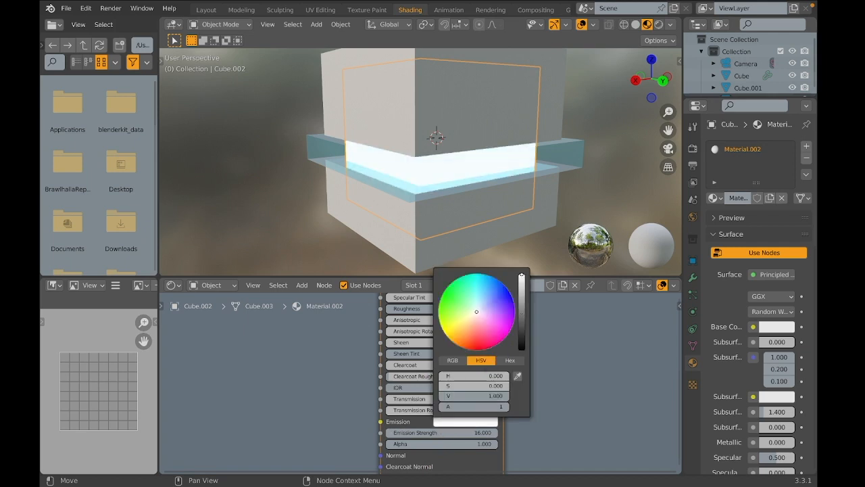
{"action": "left_click", "coordinate": [206, 10]}
{"action": "middle_click_drag", "start_coordinate": [497, 142], "coordinate": [473, 270]}
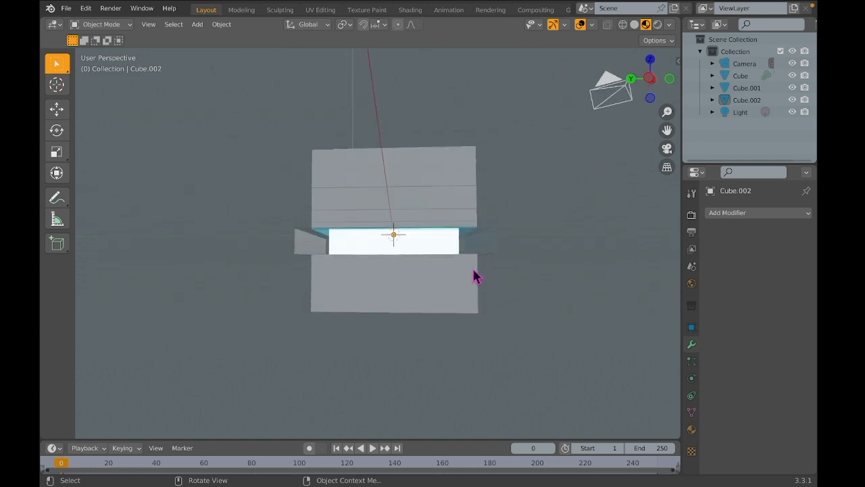
Try moving the semi-transparent slab cutter and stretching it along the Z axis, and undo both changes.
{"action": "left_click", "coordinate": [473, 234]}
{"action": "middle_click_drag", "start_coordinate": [473, 234], "coordinate": [480, 243]}
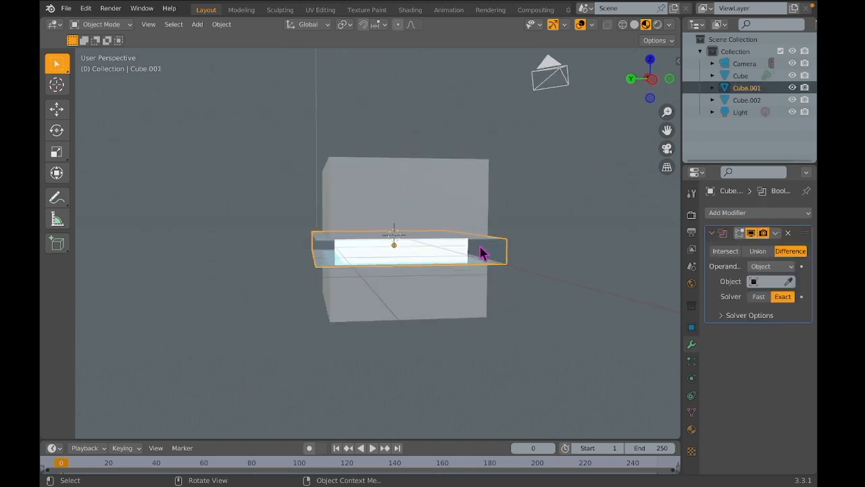
{"action": "key", "text": "g"}
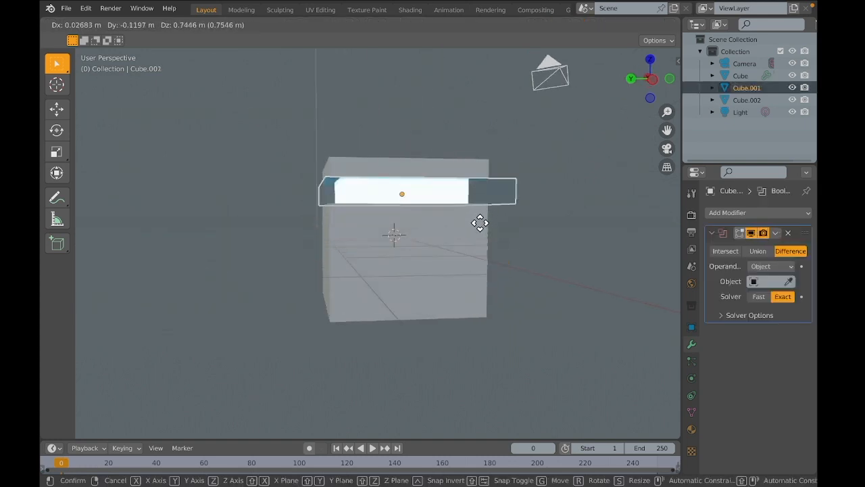
{"action": "left_click", "coordinate": [477, 250]}
{"action": "key", "text": "s"}
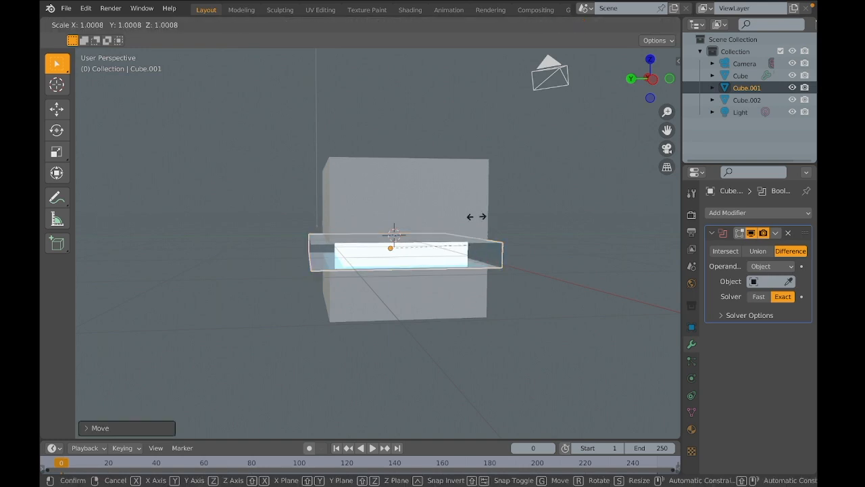
{"action": "key", "text": "z"}
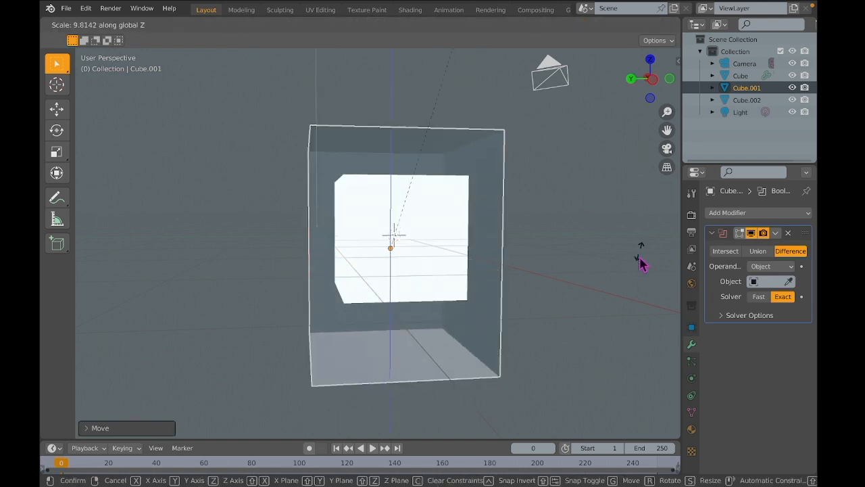
{"action": "left_click", "coordinate": [507, 206]}
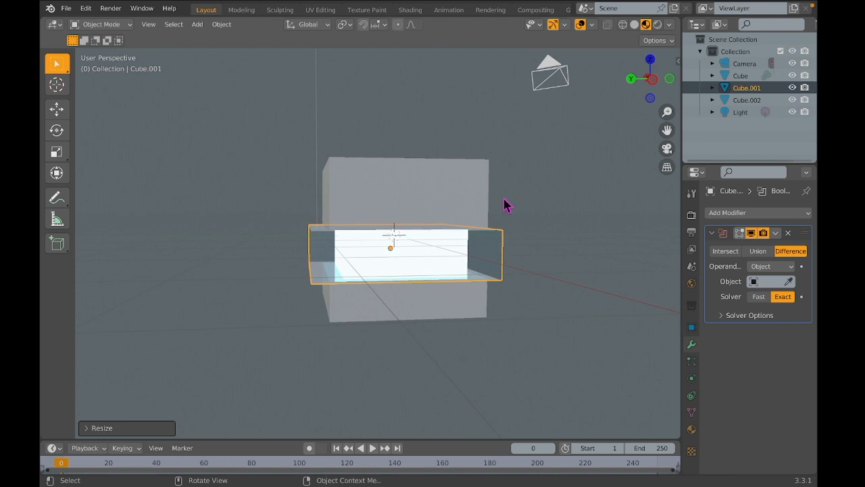
{"action": "key", "text": "ctrl+z"}
{"action": "key", "text": "ctrl+z"}
Switch the viewport to rendered shading and enable Bloom in the Eevee render settings.
{"action": "middle_click_drag", "start_coordinate": [503, 199], "coordinate": [507, 205]}
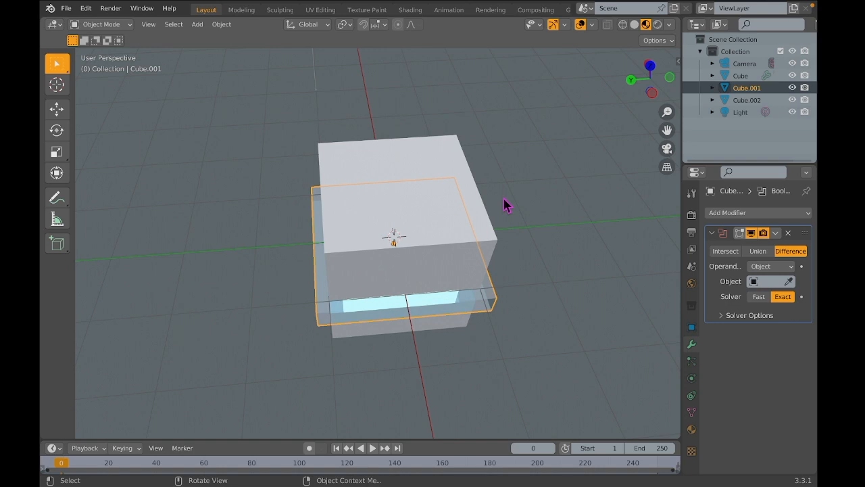
{"action": "middle_click_drag", "start_coordinate": [467, 227], "coordinate": [509, 223]}
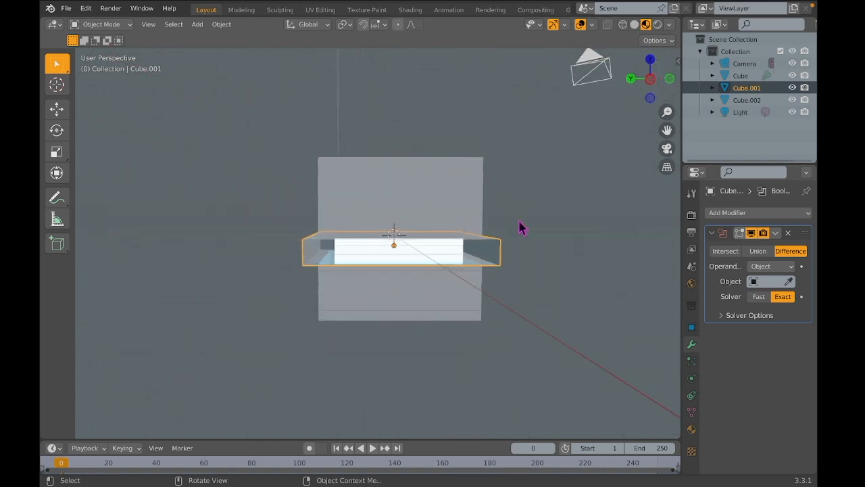
{"action": "left_click", "coordinate": [657, 26]}
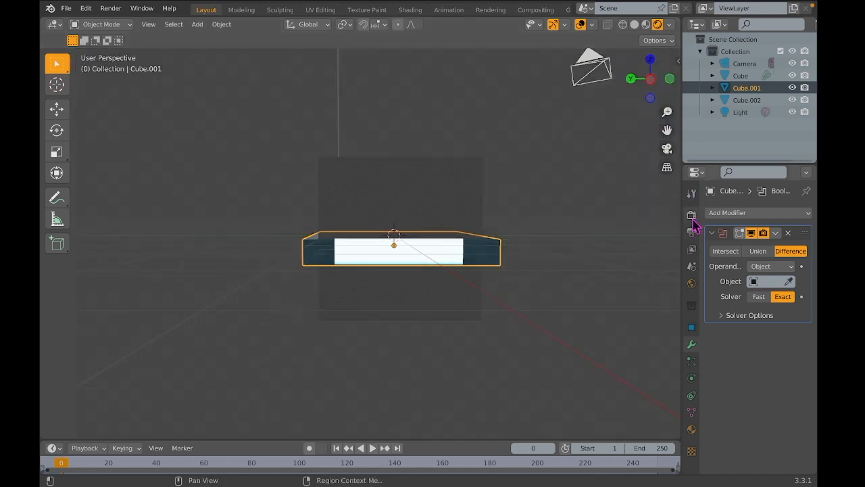
{"action": "left_click", "coordinate": [691, 215]}
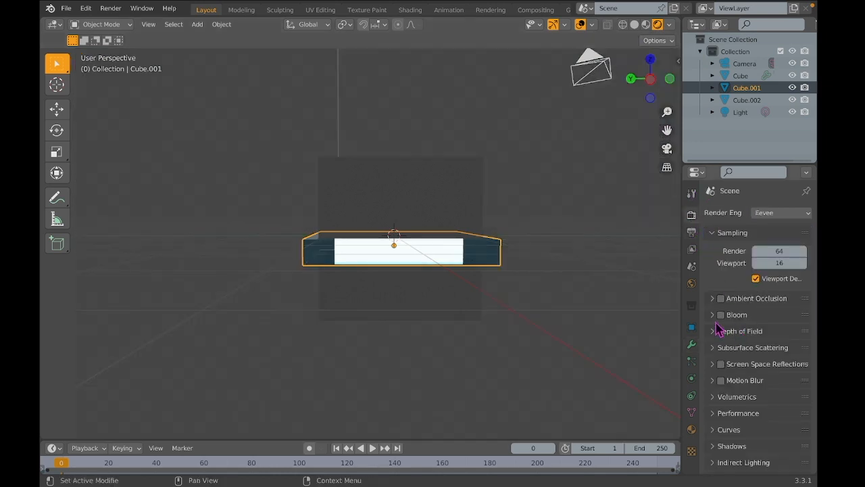
{"action": "left_click", "coordinate": [720, 314]}
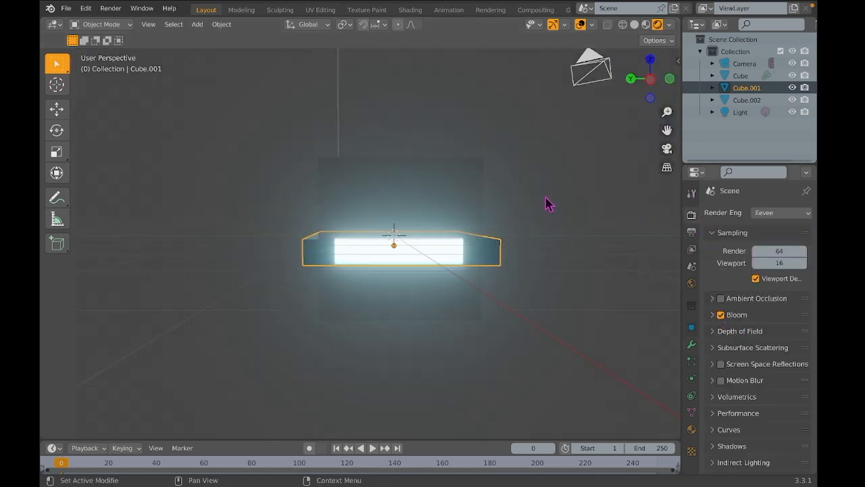
Hide the viewport overlays, move the slab cutter slightly down and scale it along Z to about double thickness.
{"action": "left_click", "coordinate": [580, 25]}
{"action": "middle_click_drag", "start_coordinate": [522, 163], "coordinate": [518, 192]}
{"action": "key", "text": "g"}
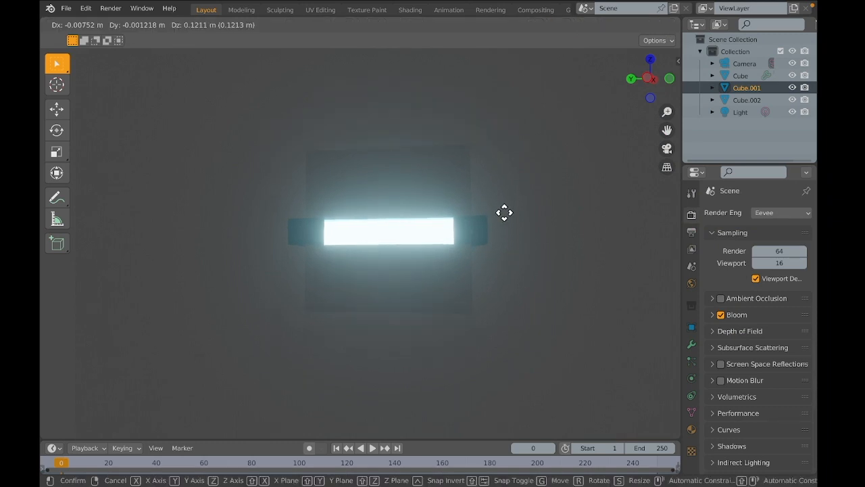
{"action": "left_click", "coordinate": [508, 286]}
{"action": "key", "text": "s"}
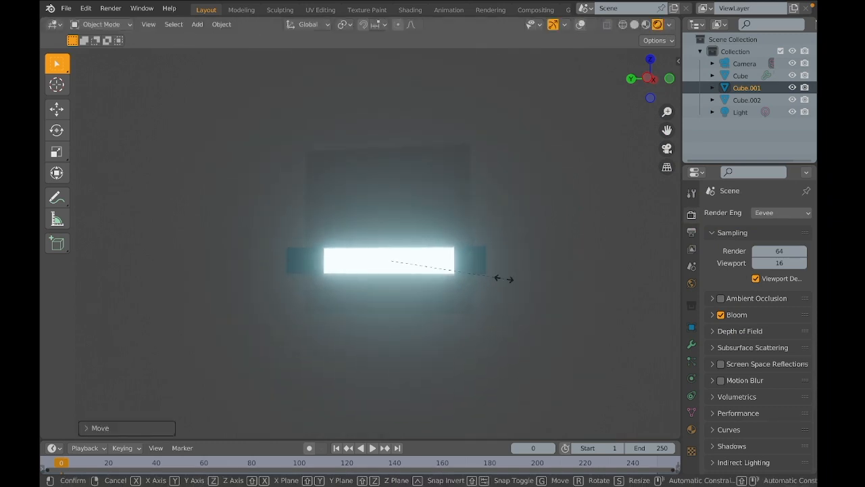
{"action": "key", "text": "z"}
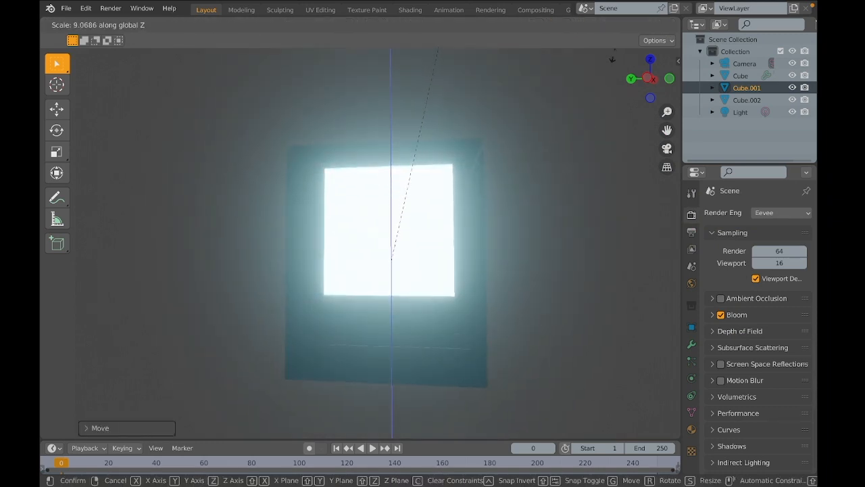
{"action": "left_click", "coordinate": [508, 70]}
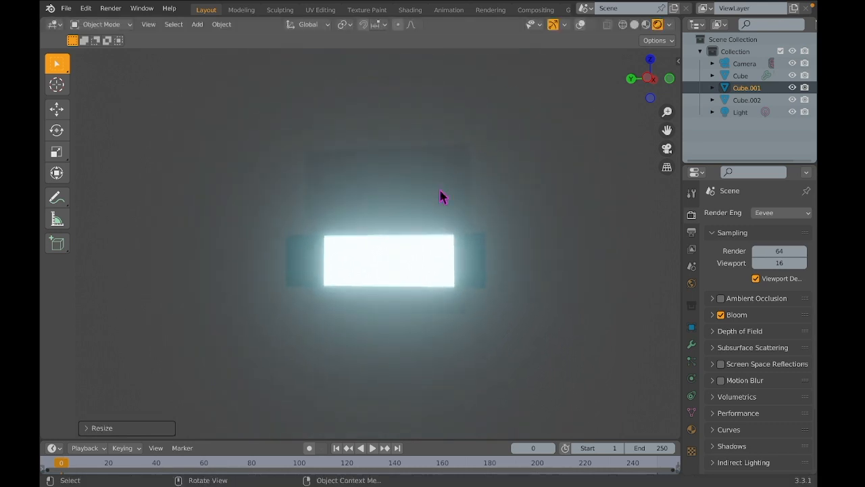
{"action": "scroll", "coordinate": [439, 192], "scroll_direction": "left", "scroll_amount": 5}
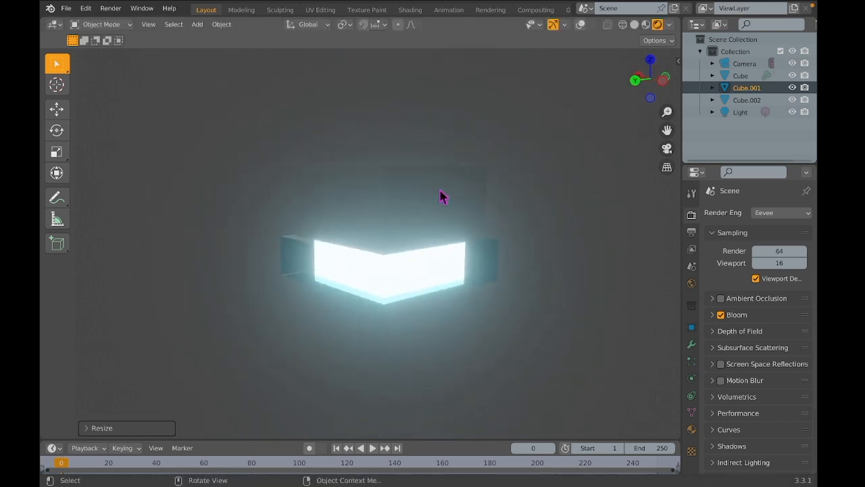
{"action": "scroll", "coordinate": [439, 191], "scroll_direction": "left", "scroll_amount": 4}
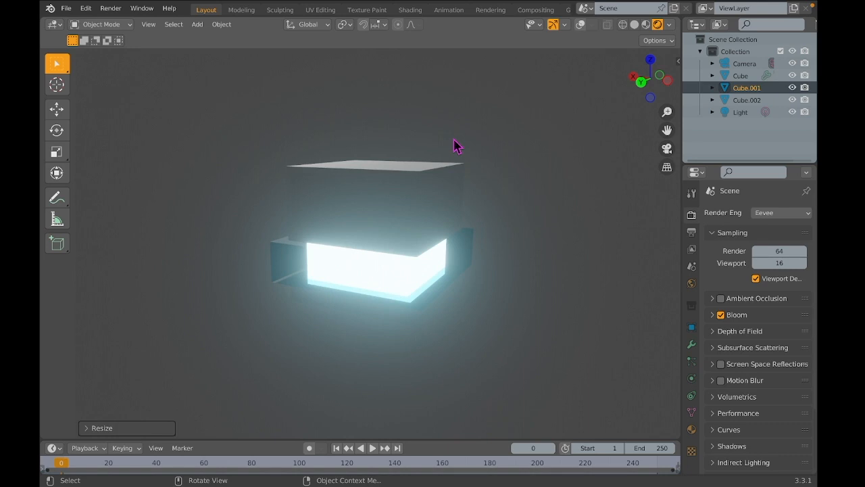
{"action": "mouse_move", "coordinate": [376, 4]}
{"action": "left_click", "coordinate": [508, 7]}
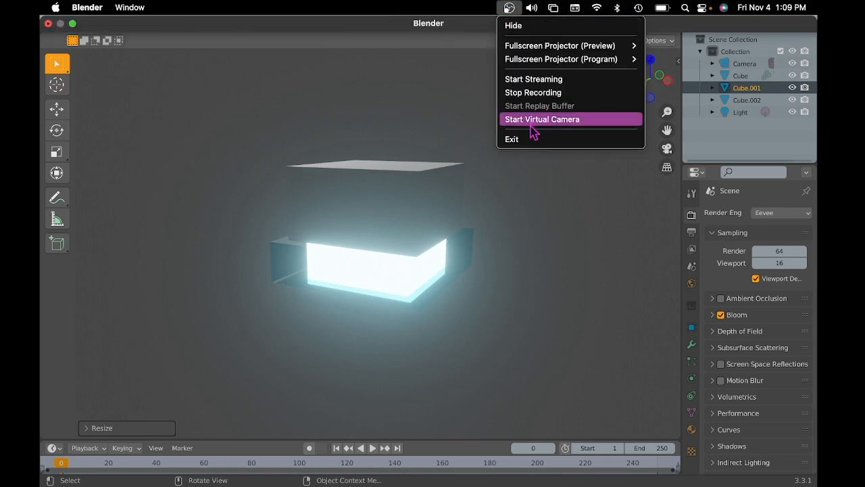
{"action": "left_click", "coordinate": [544, 95]}
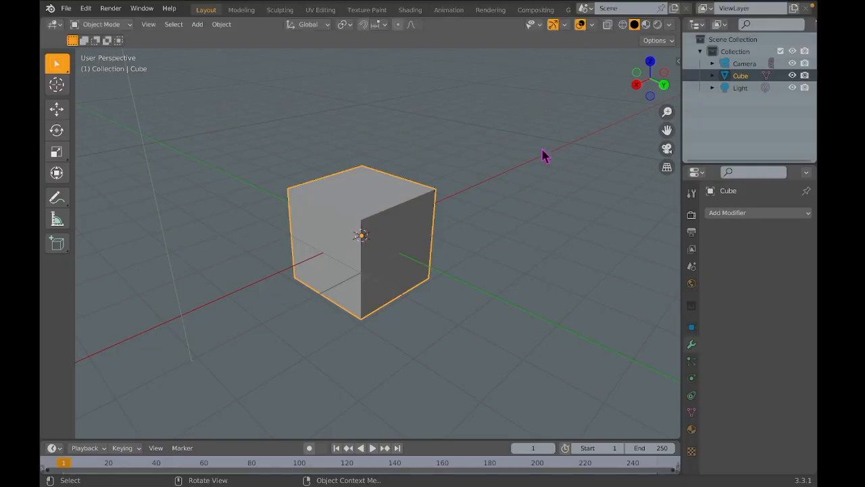
{"action": "scroll", "coordinate": [541, 156], "scroll_direction": "down", "scroll_amount": 2}
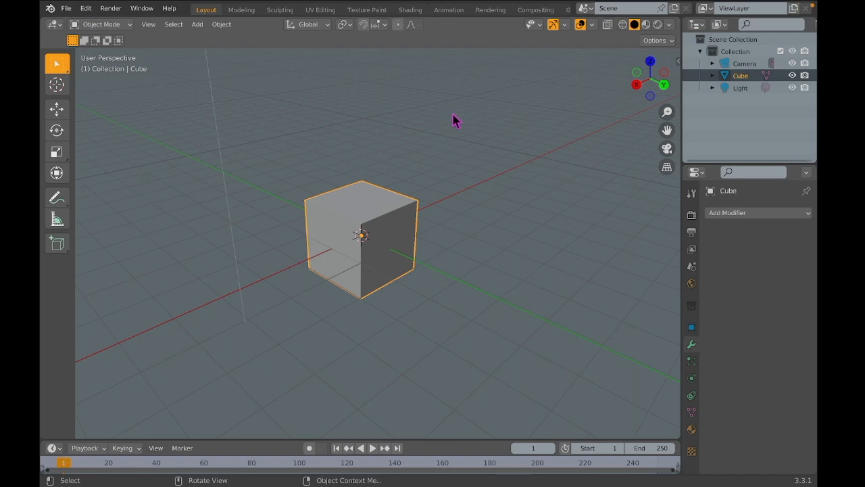
{"action": "scroll", "coordinate": [459, 147], "scroll_direction": "up", "scroll_amount": 5}
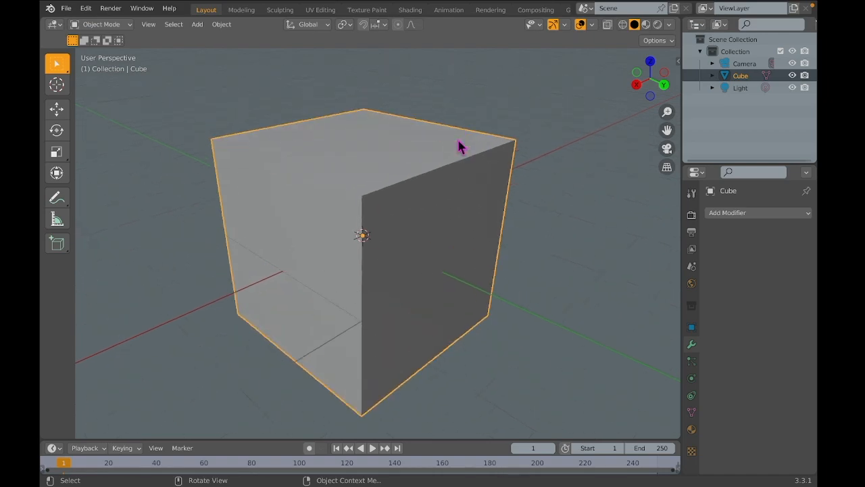
{"action": "scroll", "coordinate": [604, 234], "scroll_direction": "down", "scroll_amount": 3}
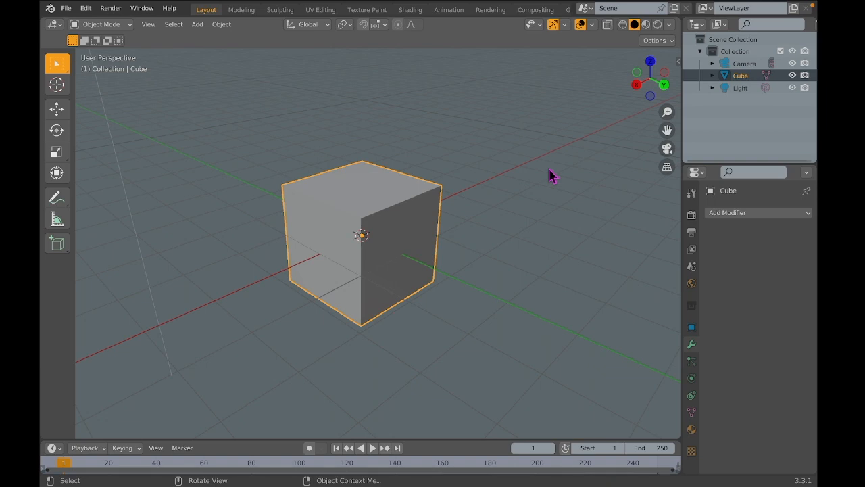
Add an Ocean modifier to the default cube and scale the generated ocean surface down uniformly.
{"action": "left_click", "coordinate": [753, 217]}
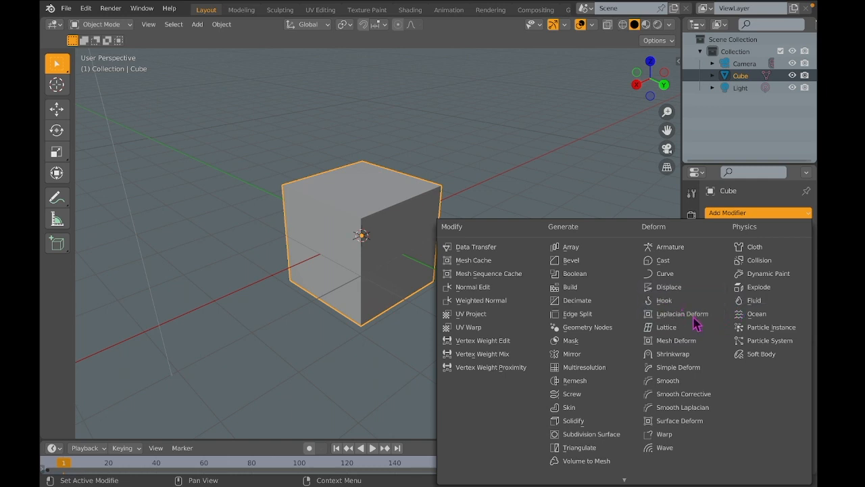
{"action": "left_click", "coordinate": [759, 316]}
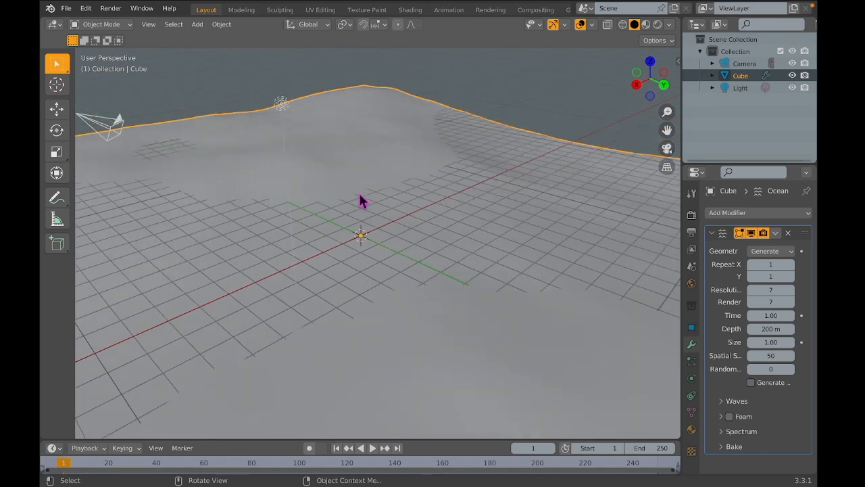
{"action": "scroll", "coordinate": [360, 201], "scroll_direction": "down", "scroll_amount": 3}
{"action": "key", "text": "s"}
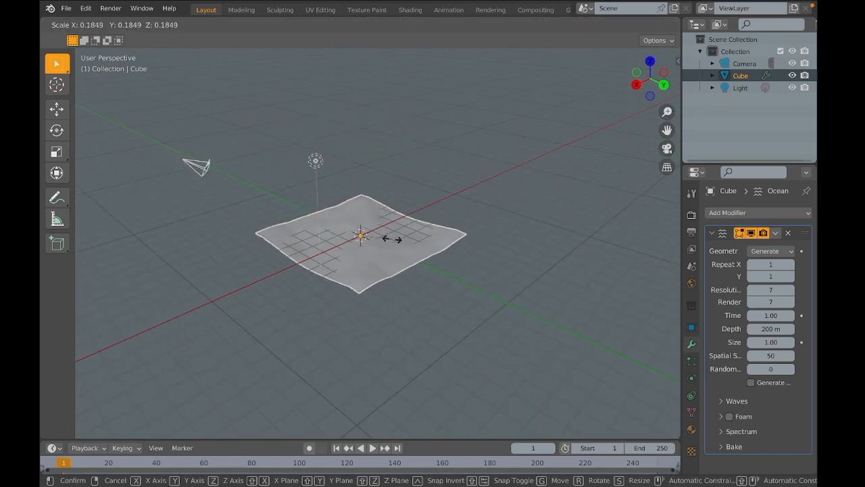
{"action": "left_click", "coordinate": [471, 246]}
{"action": "key", "text": "s"}
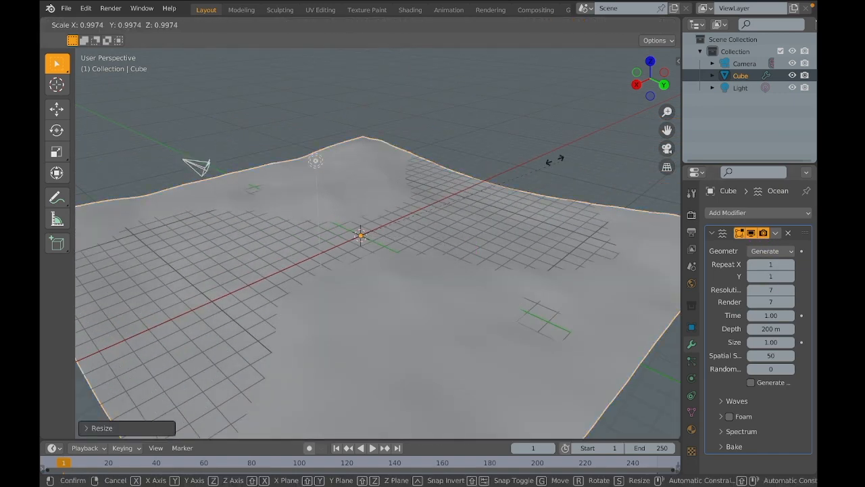
{"action": "left_click", "coordinate": [436, 197]}
Play the timeline to check the ocean surface for motion, stop playback and inspect the waves from several angles.
{"action": "scroll", "coordinate": [449, 212], "scroll_direction": "up", "scroll_amount": 6}
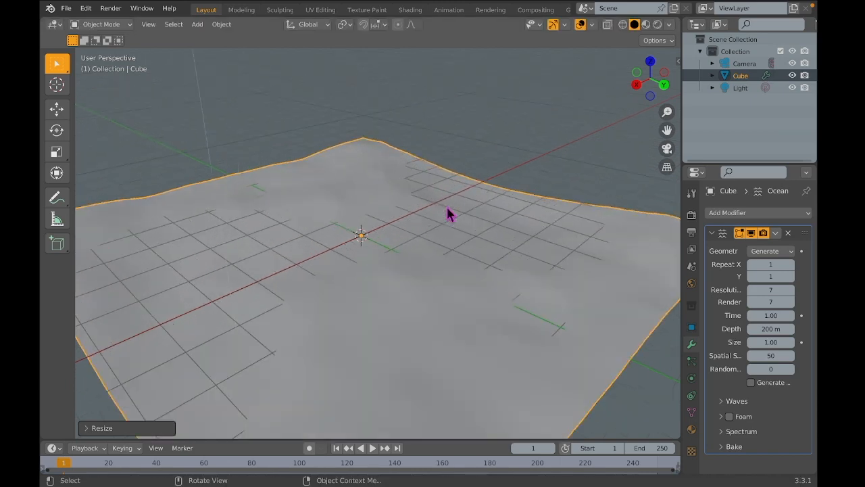
{"action": "middle_click_drag", "start_coordinate": [596, 239], "coordinate": [438, 298]}
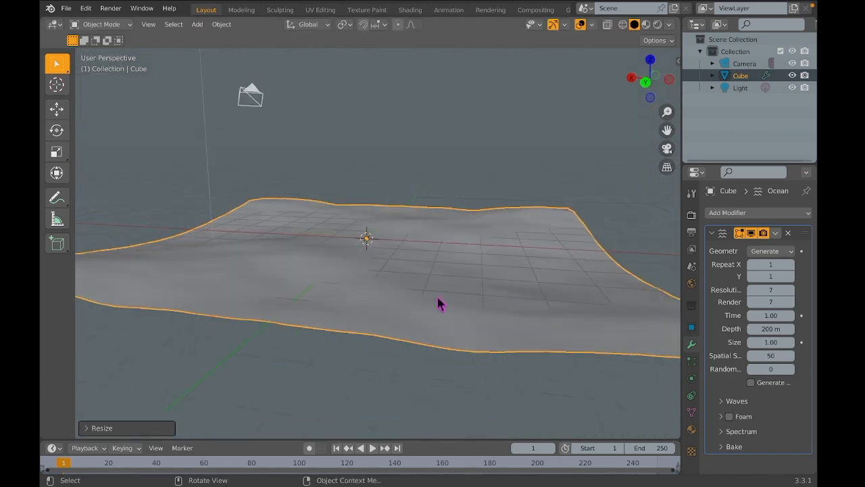
{"action": "key", "text": "space"}
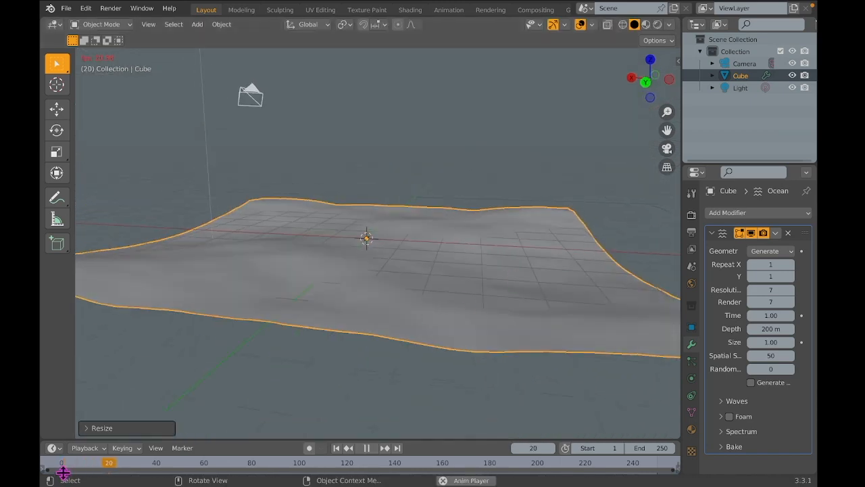
{"action": "key", "text": "Escape"}
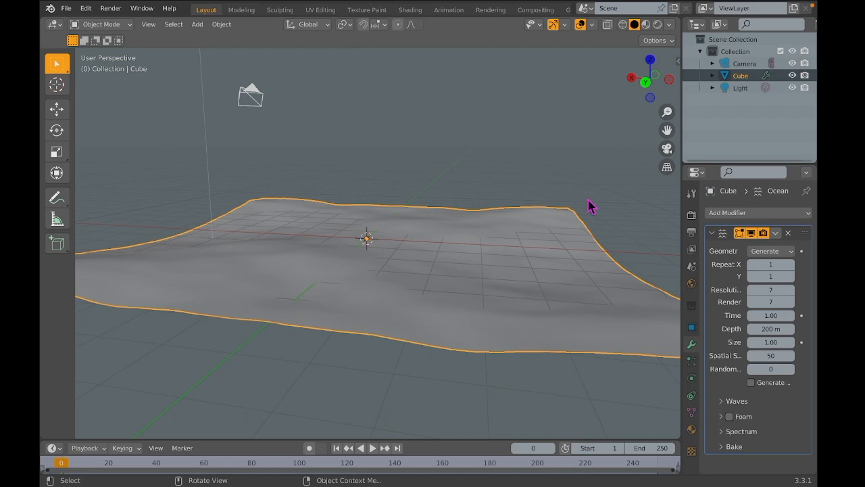
{"action": "scroll", "coordinate": [588, 201], "scroll_direction": "down", "scroll_amount": 10}
{"action": "scroll", "coordinate": [588, 201], "scroll_direction": "up", "scroll_amount": 10}
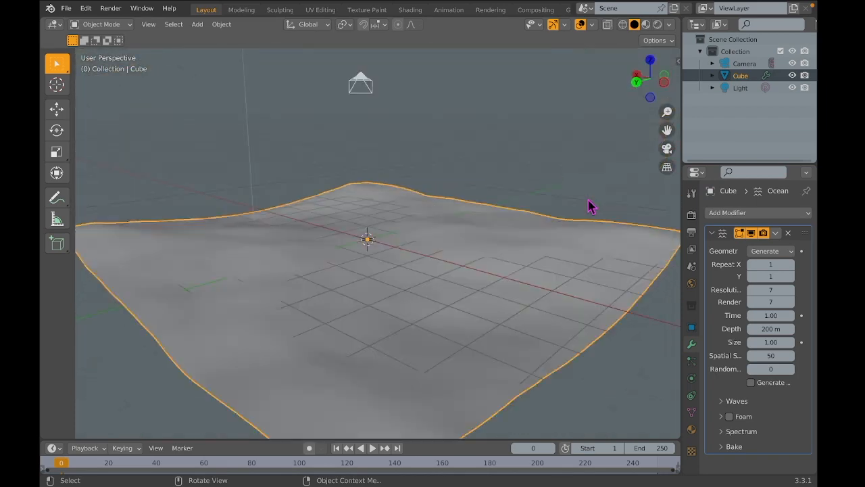
{"action": "scroll", "coordinate": [588, 201], "scroll_direction": "up", "scroll_amount": 5}
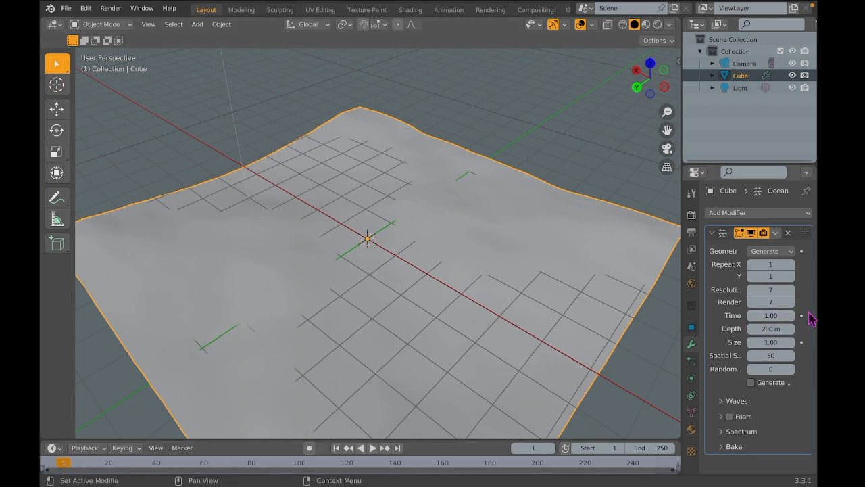
Hide the viewport overlays and vary the Ocean modifier's Time value up and down to preview the wave motion.
{"action": "left_click_drag", "start_coordinate": [771, 316], "coordinate": [825, 315]}
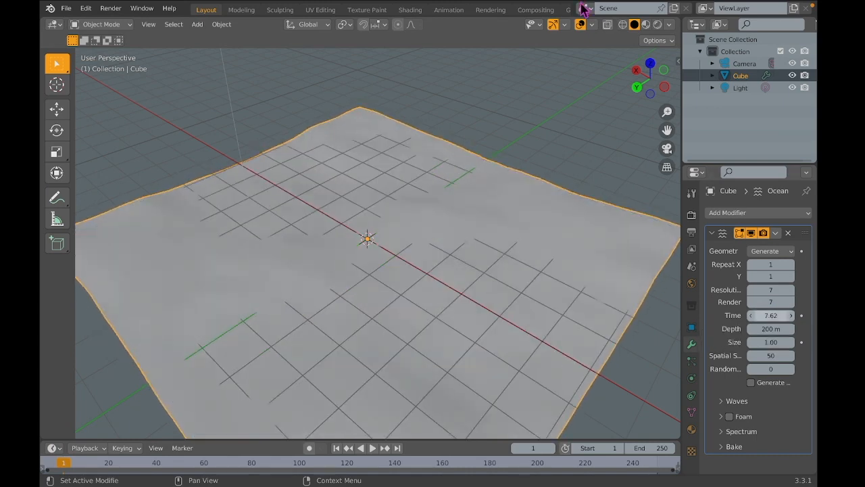
{"action": "left_click", "coordinate": [580, 25]}
{"action": "left_click_drag", "start_coordinate": [780, 316], "coordinate": [653, 316]}
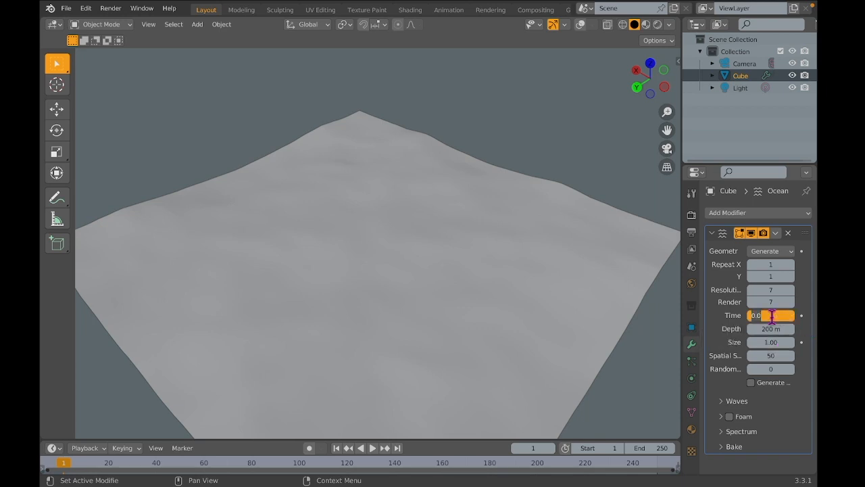
Set the Ocean modifier's Time to 1.00 and keyframe it on frame 1.
{"action": "type", "text": "1"}
{"action": "key", "text": "Return"}
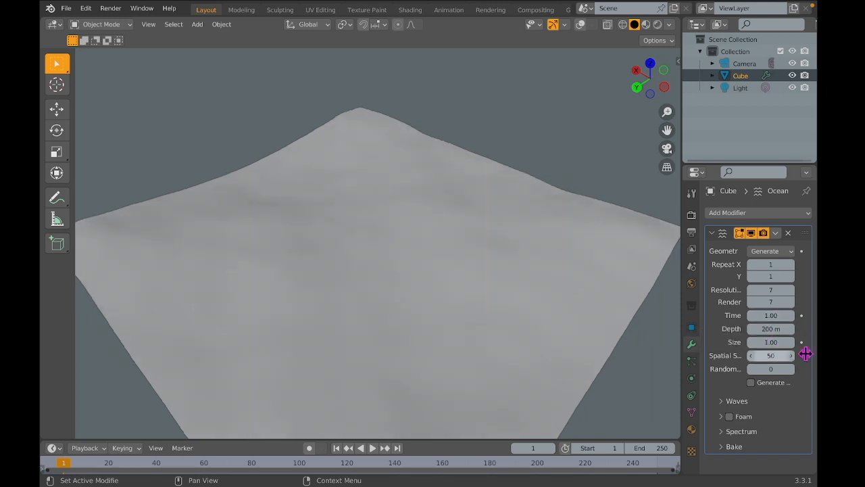
{"action": "left_click", "coordinate": [801, 315]}
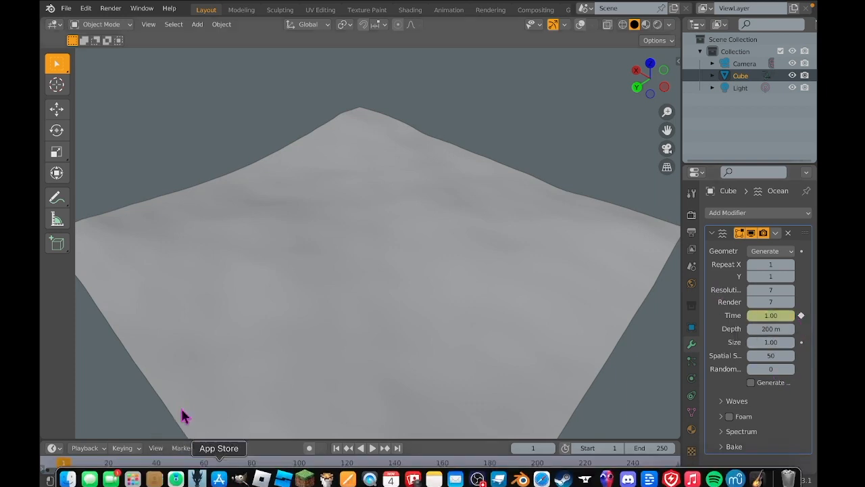
Set the Ocean modifier's Time to 100.00 and keyframe it on frame 100.
{"action": "left_click", "coordinate": [300, 465]}
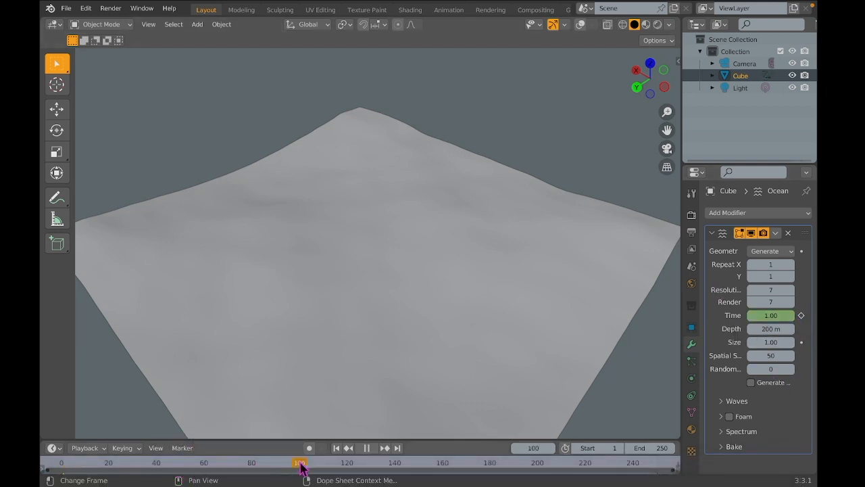
{"action": "mouse_move", "coordinate": [775, 315]}
{"action": "left_mouse_down"}
{"action": "mouse_move", "coordinate": [811, 315]}
{"action": "mouse_move", "coordinate": [770, 315]}
{"action": "left_mouse_up"}
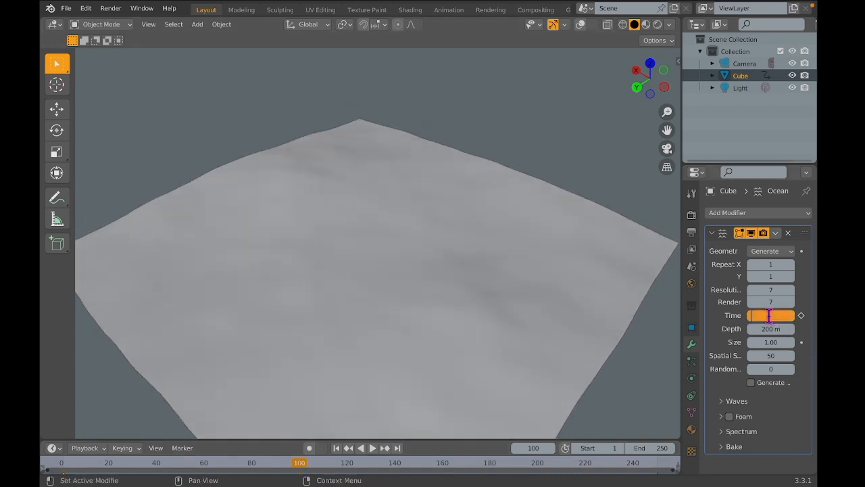
{"action": "key", "text": "Return"}
{"action": "left_click", "coordinate": [801, 315]}
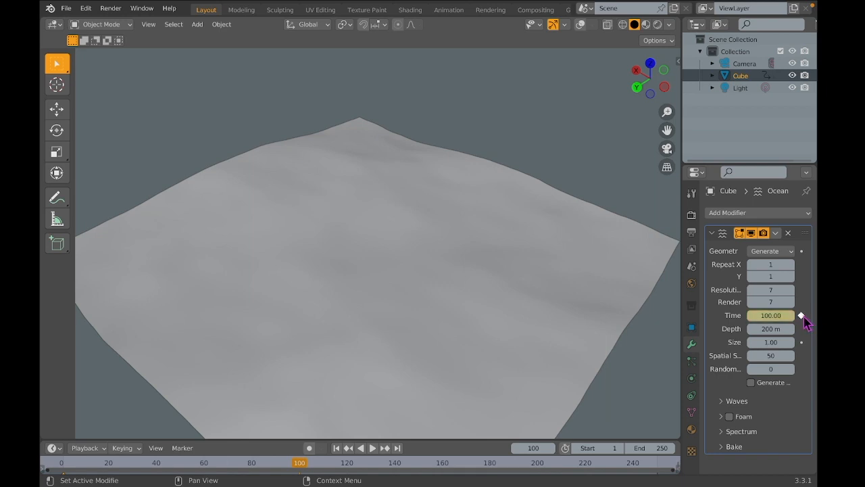
Play the ocean animation from frame 1, orbit around the surface to watch the wave speed, and stop playback.
{"action": "left_click", "coordinate": [64, 462]}
{"action": "key", "text": "space"}
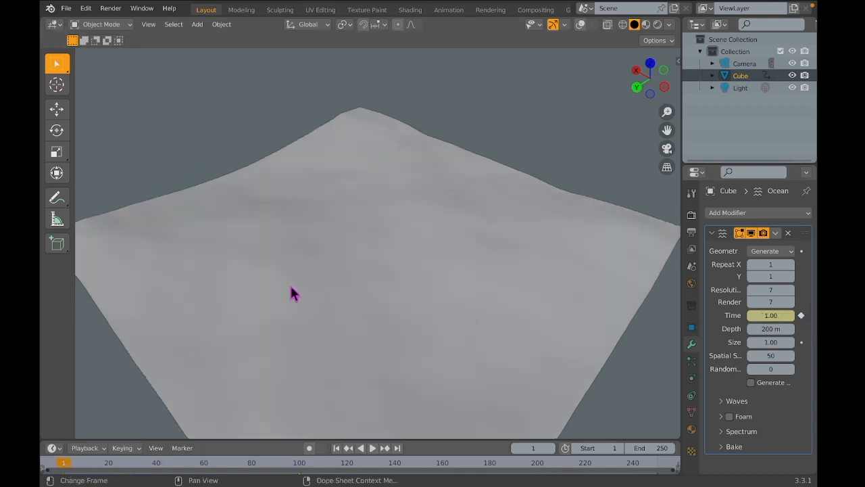
{"action": "middle_click_drag", "start_coordinate": [451, 140], "coordinate": [451, 141]}
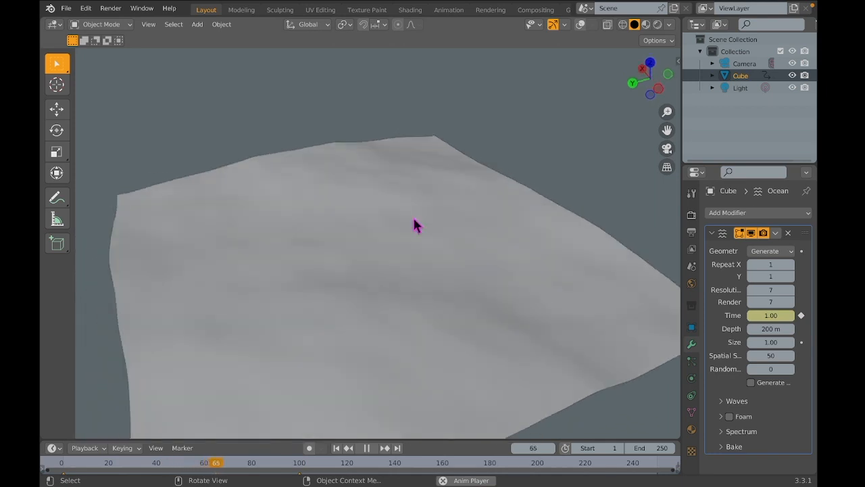
{"action": "key", "text": "space"}
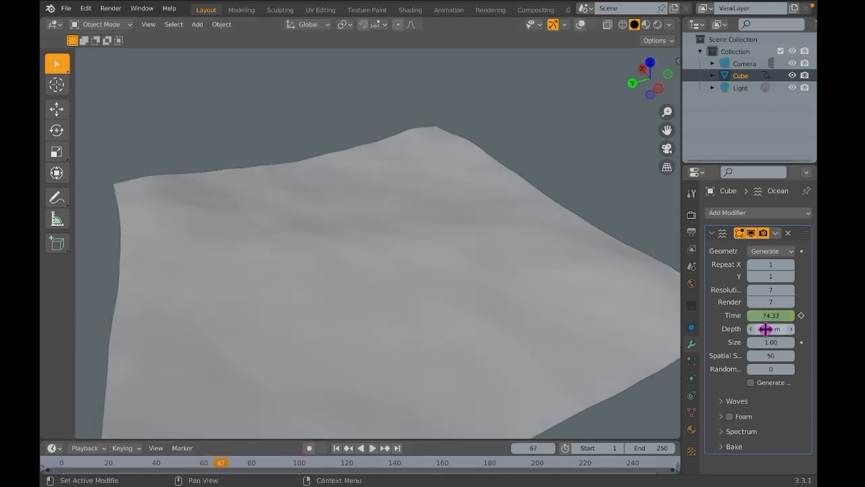
Set the Ocean modifier's Time to 40.00 at frame 100.
{"action": "left_click", "coordinate": [297, 465]}
{"action": "key", "text": "space"}
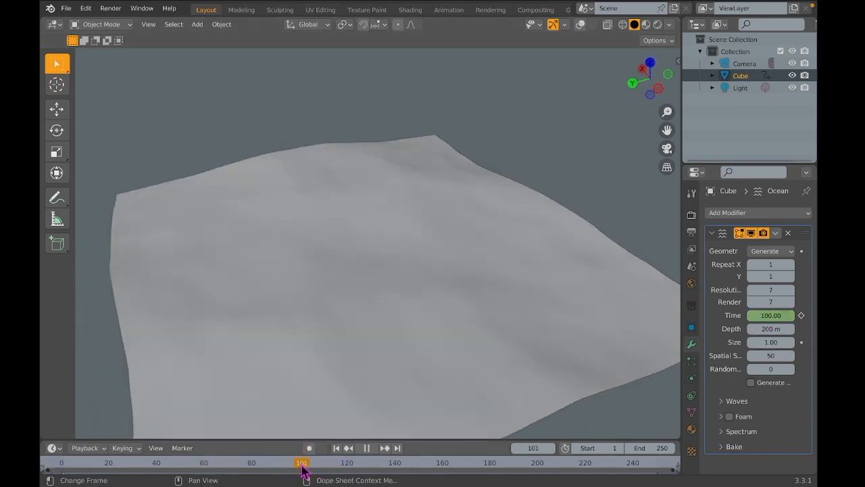
{"action": "key", "text": "shift+ctrl+space"}
{"action": "left_click", "coordinate": [802, 315]}
{"action": "left_click", "coordinate": [770, 315]}
{"action": "key", "text": "Return"}
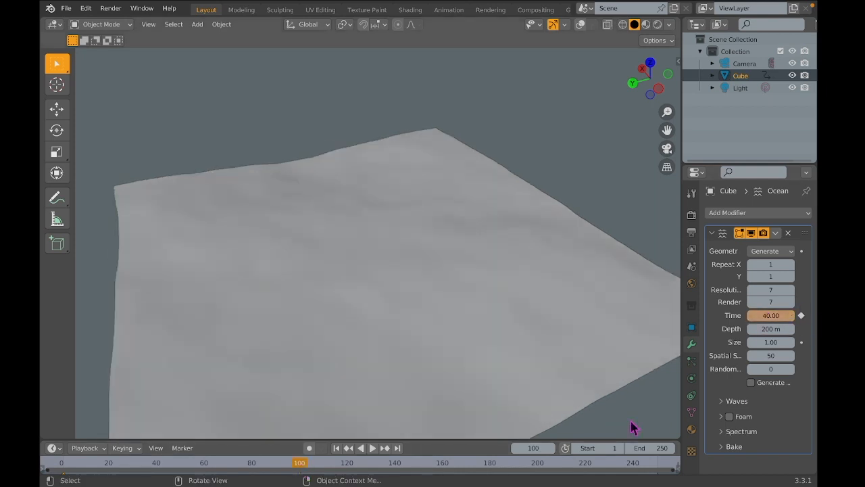
Replay the animation from the start, viewing the wave motion from another side, and stop playback.
{"action": "left_click_drag", "start_coordinate": [54, 464], "coordinate": [61, 464]}
{"action": "key", "text": "space"}
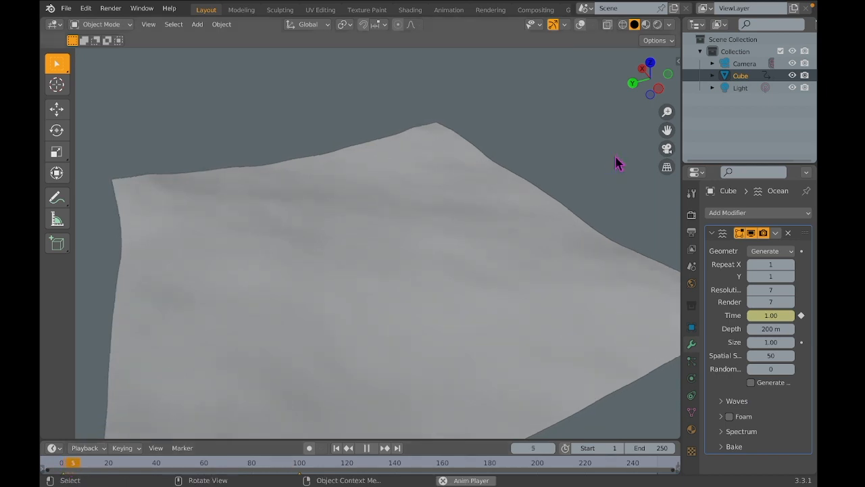
{"action": "left_click", "coordinate": [590, 155]}
{"action": "scroll", "coordinate": [591, 155], "scroll_direction": "right", "scroll_amount": 3}
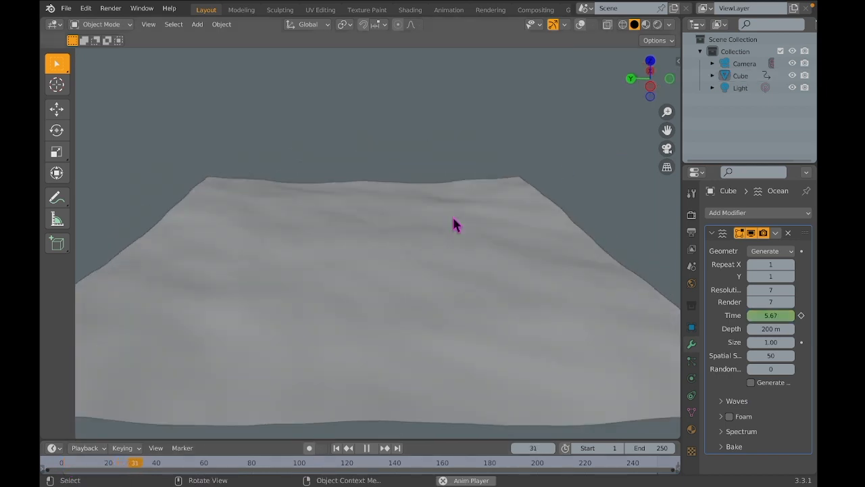
{"action": "key", "text": "space"}
Select the ocean surface, set its Time to 30.00 on frame 100 and keyframe the value.
{"action": "left_click", "coordinate": [61, 464]}
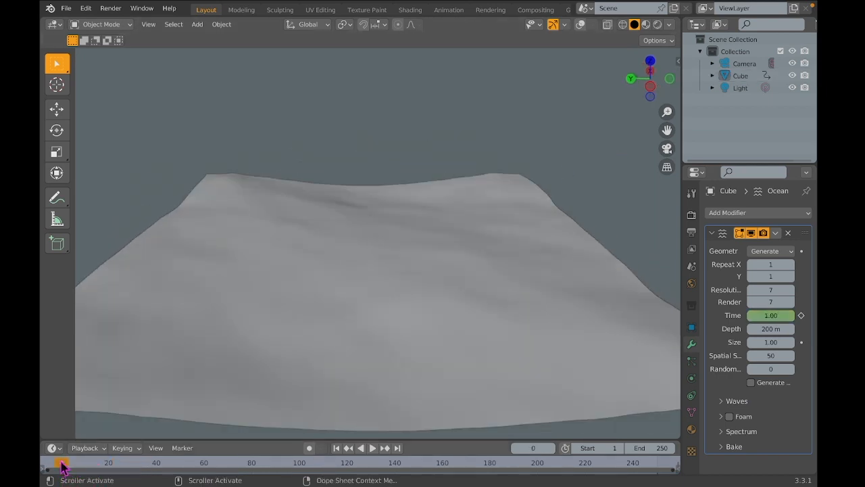
{"action": "left_click", "coordinate": [479, 313]}
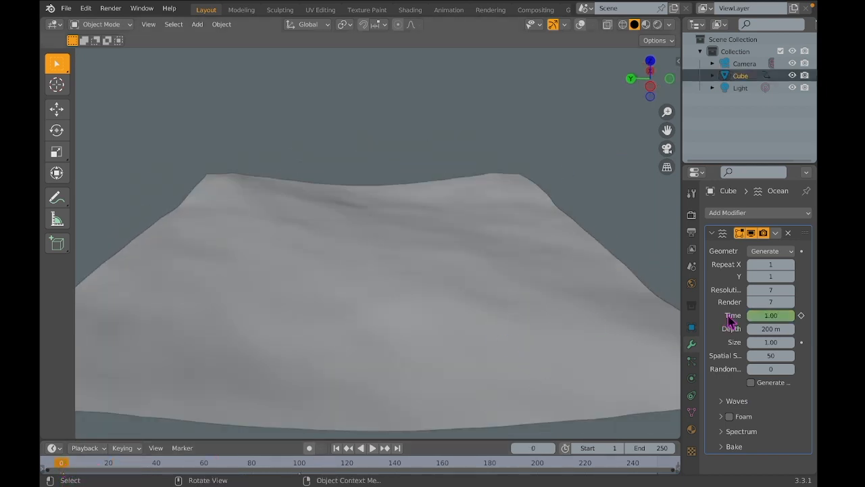
{"action": "left_click", "coordinate": [302, 471]}
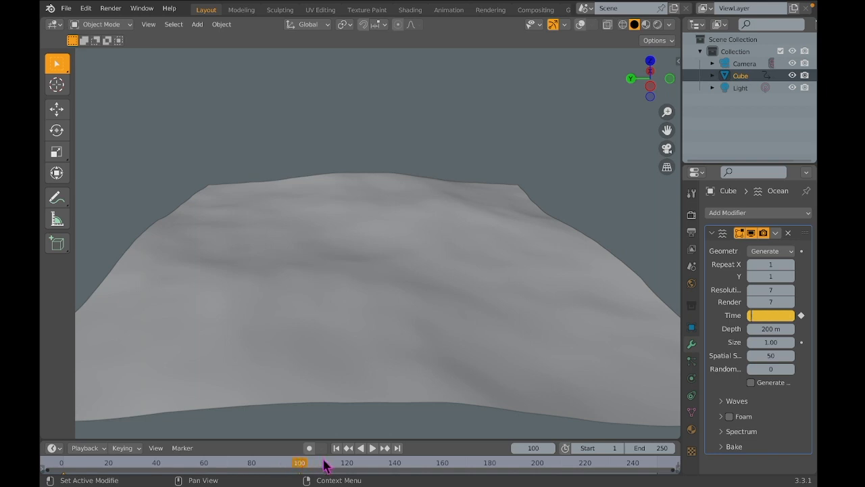
{"action": "key", "text": "Return"}
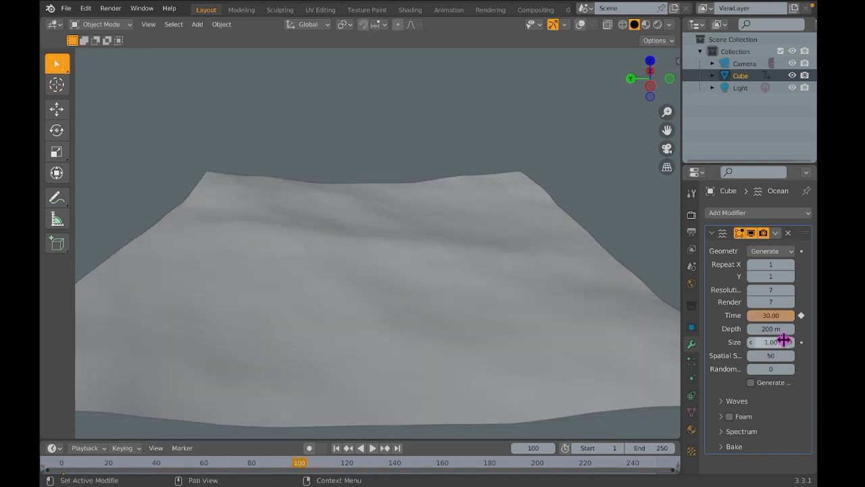
{"action": "left_click", "coordinate": [802, 316]}
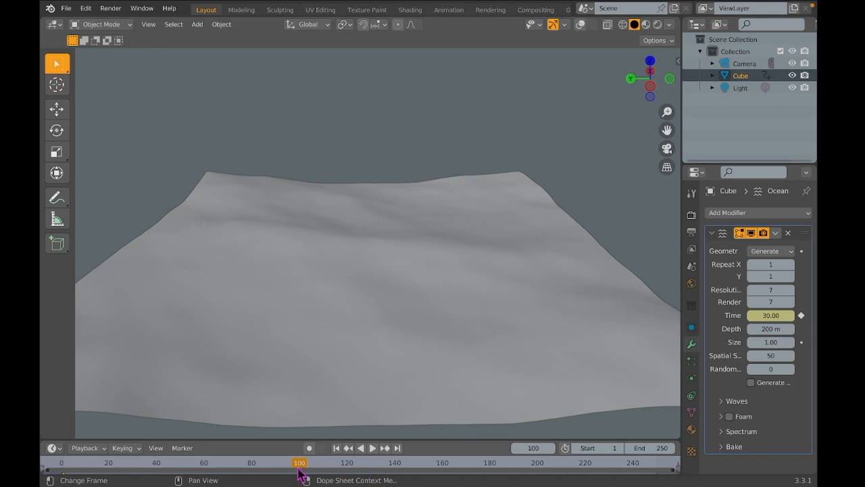
Play the slower wave animation from the start, examine it from several angles and up close, and stop playback.
{"action": "key", "text": "space"}
{"action": "left_click_drag", "start_coordinate": [315, 471], "coordinate": [144, 468]}
{"action": "left_click_drag", "start_coordinate": [57, 467], "coordinate": [58, 467]}
{"action": "key", "text": "space"}
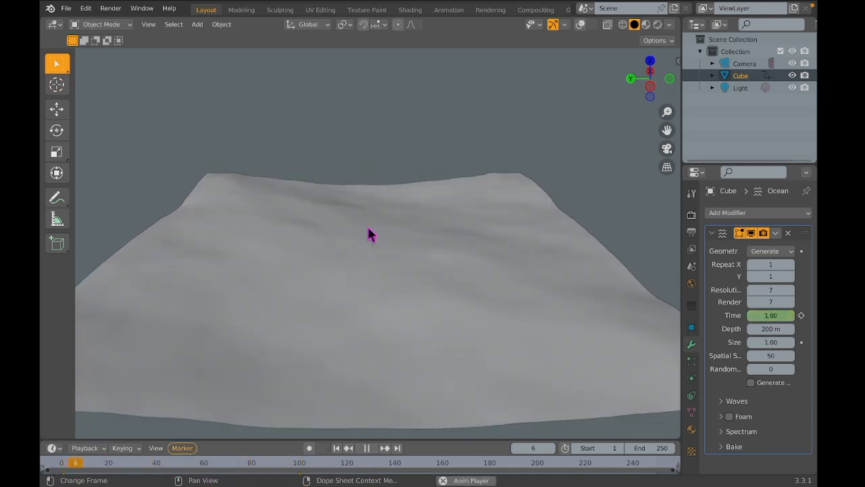
{"action": "left_click", "coordinate": [376, 135]}
{"action": "scroll", "coordinate": [376, 135], "scroll_direction": "left", "scroll_amount": 5}
{"action": "scroll", "coordinate": [376, 136], "scroll_direction": "left", "scroll_amount": 3}
{"action": "scroll", "coordinate": [377, 136], "scroll_direction": "down", "scroll_amount": 3}
{"action": "scroll", "coordinate": [377, 135], "scroll_direction": "up", "scroll_amount": 5}
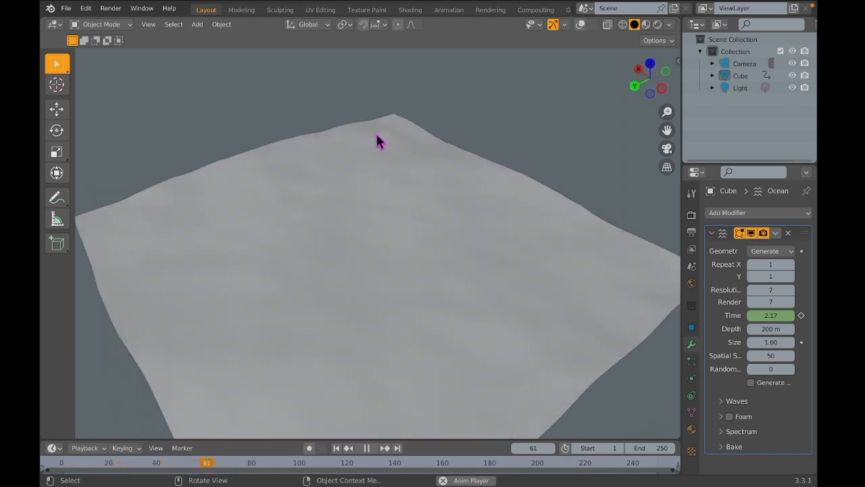
{"action": "scroll", "coordinate": [377, 135], "scroll_direction": "up", "scroll_amount": 3}
{"action": "key", "text": "space"}
Set the Ocean modifier's Depth to 206 m and its Size to 0.86.
{"action": "scroll", "coordinate": [436, 139], "scroll_direction": "down", "scroll_amount": 5}
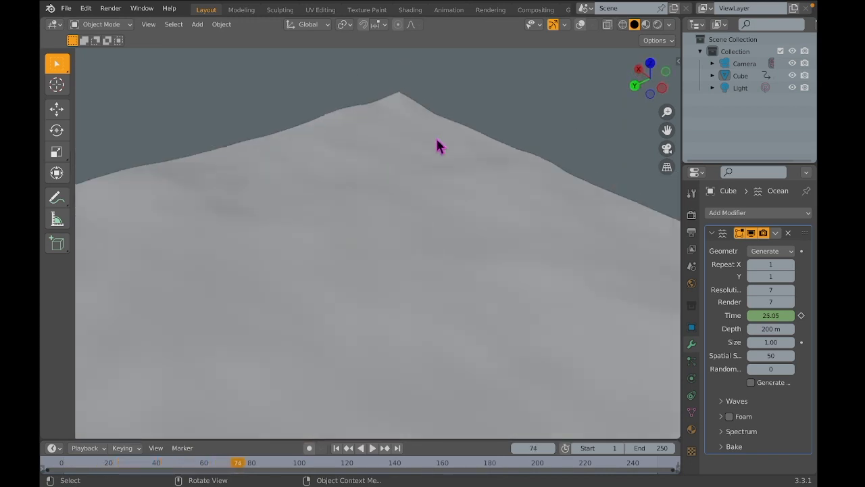
{"action": "scroll", "coordinate": [437, 181], "scroll_direction": "down", "scroll_amount": 5}
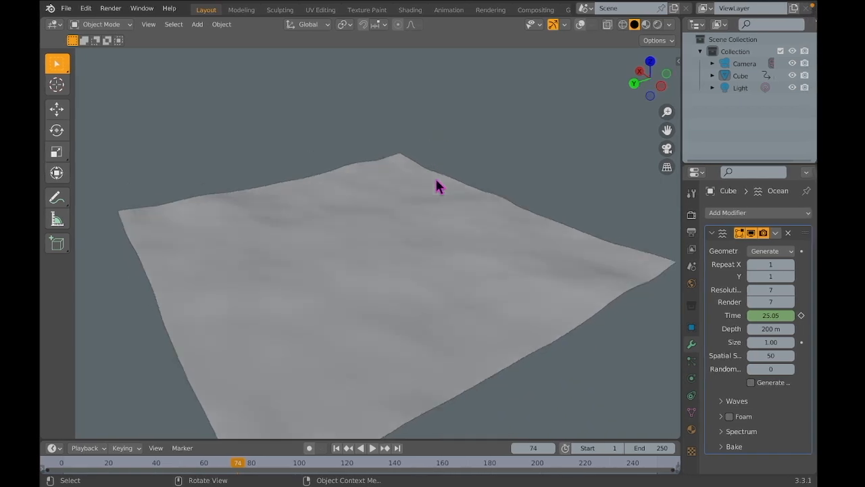
{"action": "scroll", "coordinate": [437, 180], "scroll_direction": "right", "scroll_amount": 4}
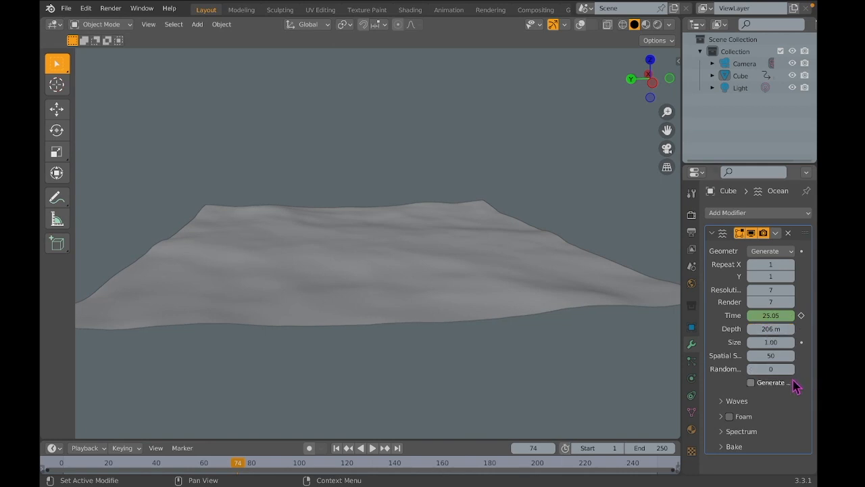
{"action": "mouse_move", "coordinate": [777, 343]}
{"action": "left_mouse_down"}
{"action": "mouse_move", "coordinate": [794, 342]}
{"action": "mouse_move", "coordinate": [751, 342]}
{"action": "mouse_move", "coordinate": [777, 342]}
{"action": "mouse_move", "coordinate": [772, 359]}
{"action": "left_mouse_up"}
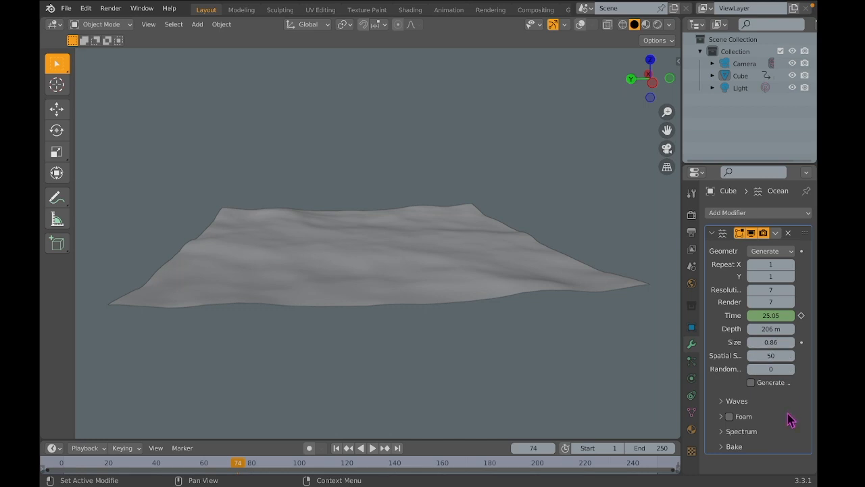
Open the Ocean modifier's Waves settings and raise the wave Scale to 18.400.
{"action": "left_click", "coordinate": [726, 404]}
{"action": "scroll", "coordinate": [338, 116], "scroll_direction": "up", "scroll_amount": 3}
{"action": "scroll", "coordinate": [338, 116], "scroll_direction": "up", "scroll_amount": 4, "text": "ctrl"}
{"action": "left_click_drag", "start_coordinate": [769, 415], "coordinate": [804, 415]}
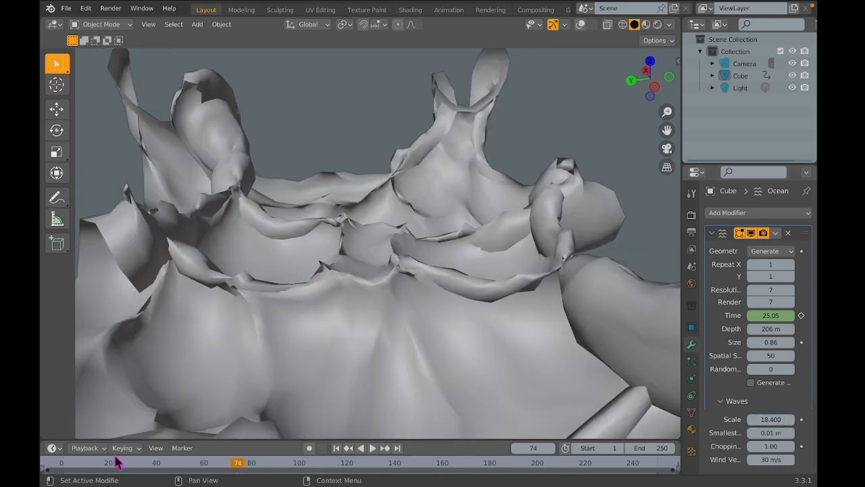
Briefly play the animation from frame 0 to preview the exaggerated waves, and stop it.
{"action": "left_click", "coordinate": [61, 470]}
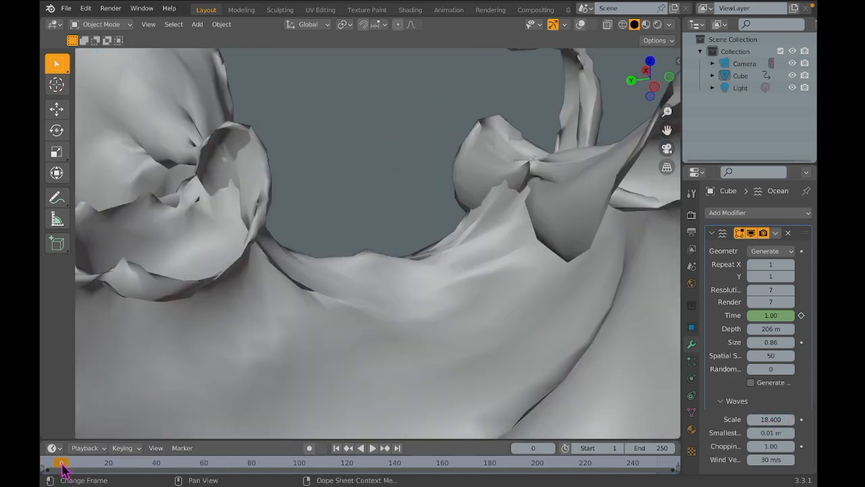
{"action": "key", "text": "space"}
{"action": "key", "text": "space"}
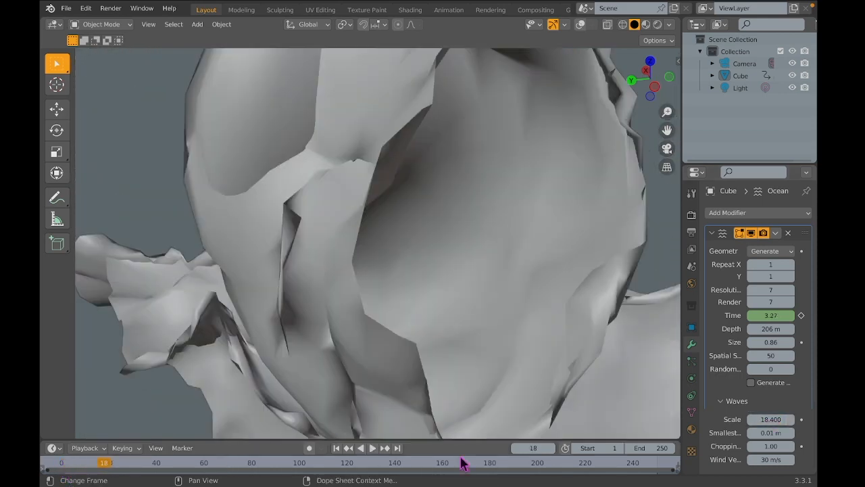
Lower the wave Scale to 2.600 and play the animation from the start to check the waves.
{"action": "left_click_drag", "start_coordinate": [770, 419], "coordinate": [696, 419]}
{"action": "middle_click_drag", "start_coordinate": [530, 359], "coordinate": [530, 358]}
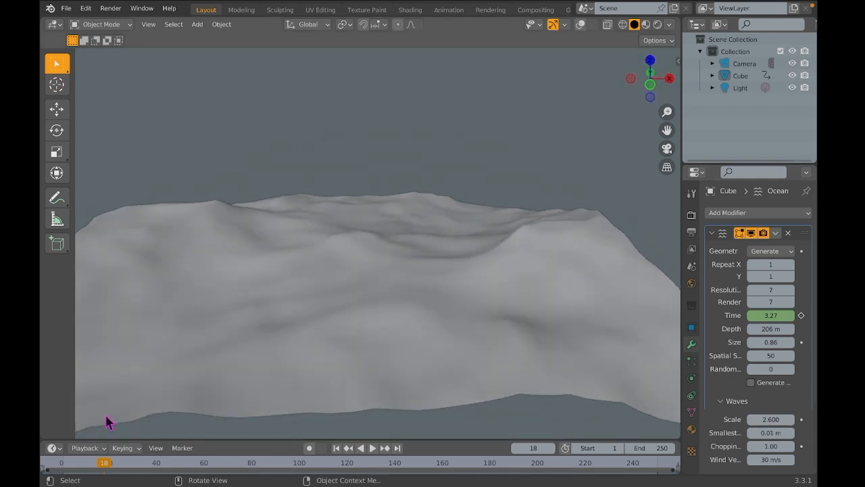
{"action": "left_click", "coordinate": [61, 466]}
{"action": "key", "text": "space"}
{"action": "middle_click_drag", "start_coordinate": [349, 285], "coordinate": [349, 285]}
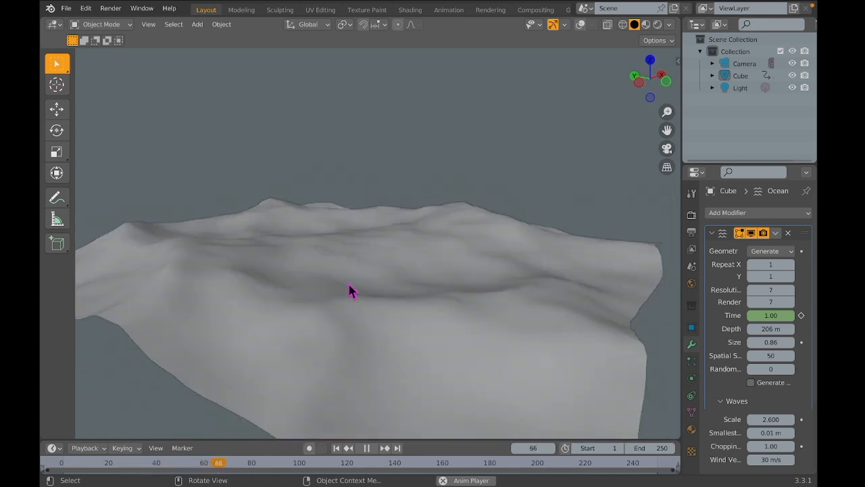
{"action": "key", "text": "space"}
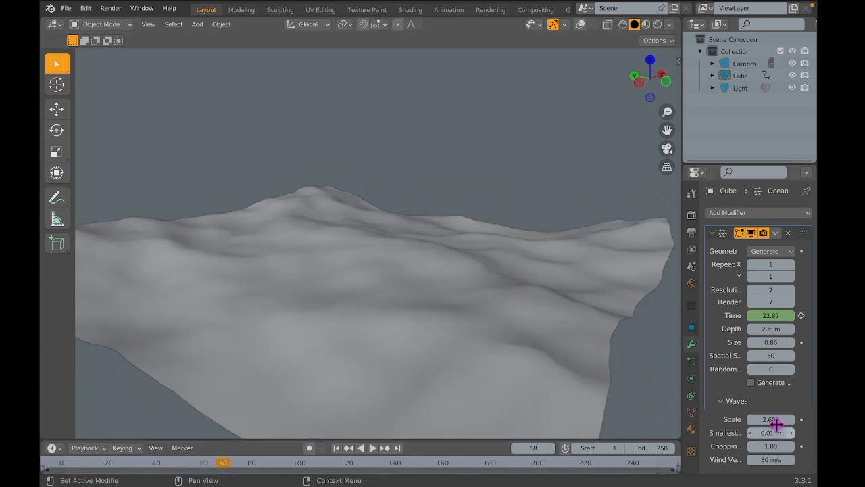
Look over the Ocean modifier's Foam options, leaving Foam disabled, and reopen the Waves settings.
{"action": "scroll", "coordinate": [788, 434], "scroll_direction": "down", "scroll_amount": 2}
{"action": "left_click", "coordinate": [724, 353]}
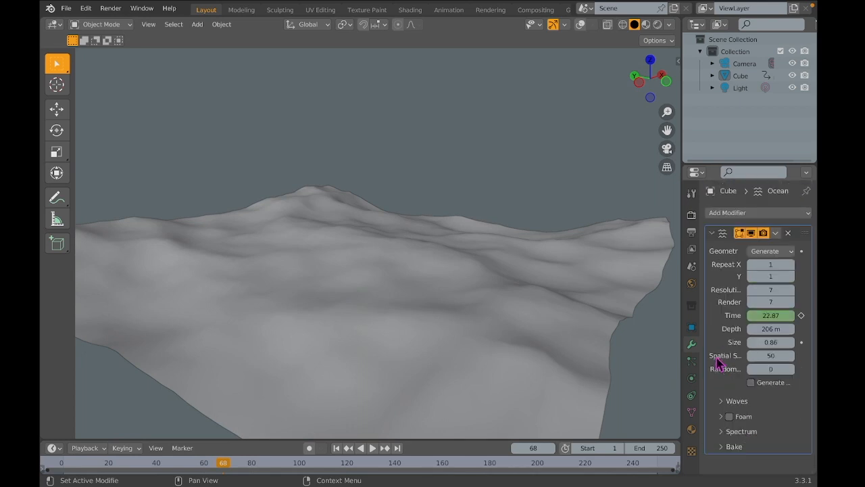
{"action": "left_click", "coordinate": [729, 417]}
{"action": "scroll", "coordinate": [723, 420], "scroll_direction": "down", "scroll_amount": 1}
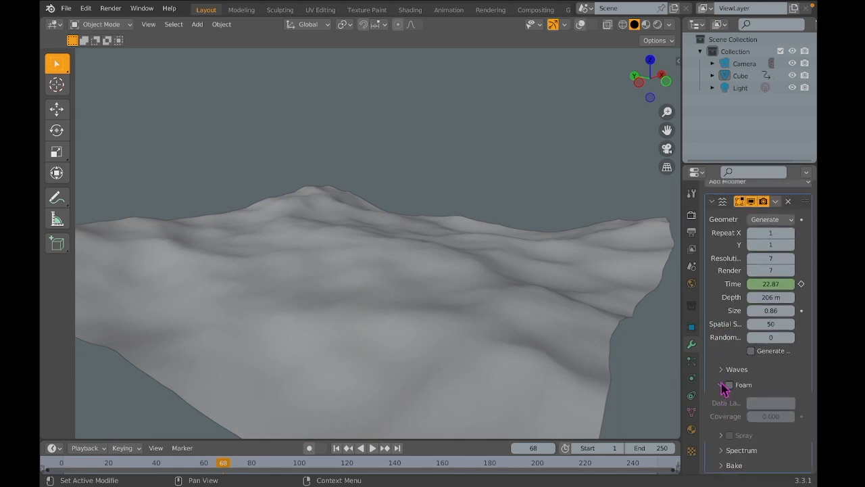
{"action": "left_click", "coordinate": [721, 385]}
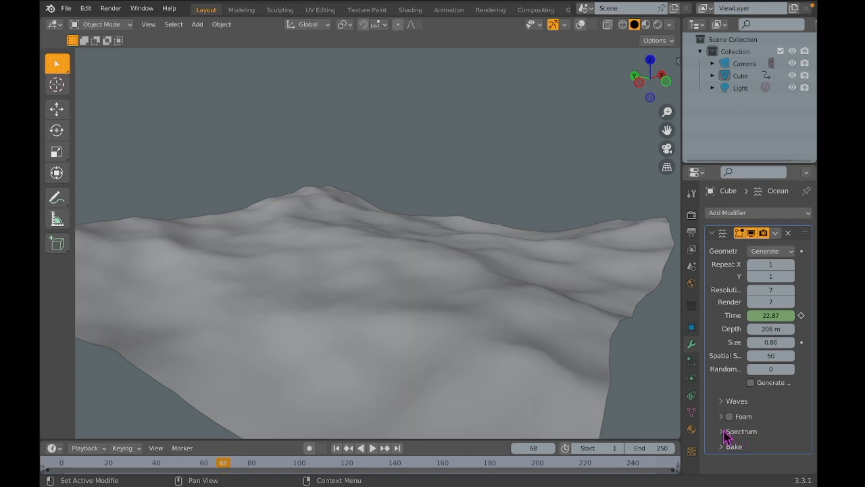
{"action": "left_click", "coordinate": [722, 400]}
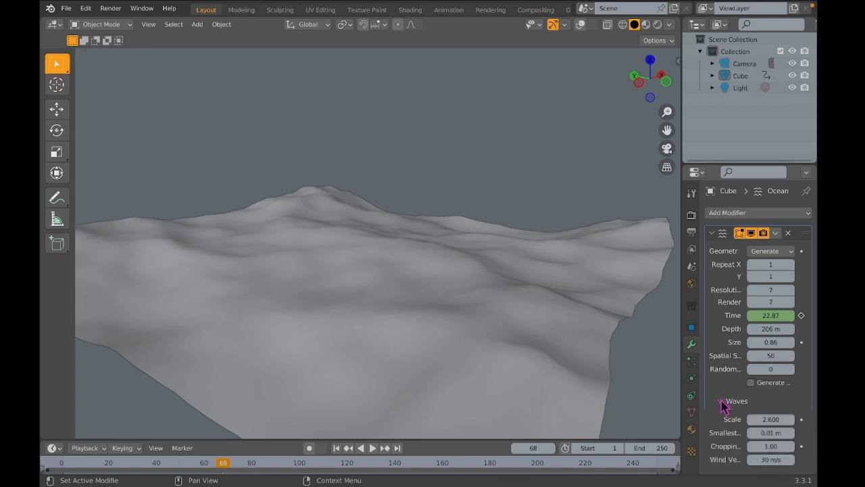
Try a wave Scale of 6.200, inspecting the surface from several angles and during a short playback.
{"action": "key", "text": "KP_1"}
{"action": "left_click_drag", "start_coordinate": [784, 419], "coordinate": [822, 419]}
{"action": "scroll", "coordinate": [476, 333], "scroll_direction": "right", "scroll_amount": 10}
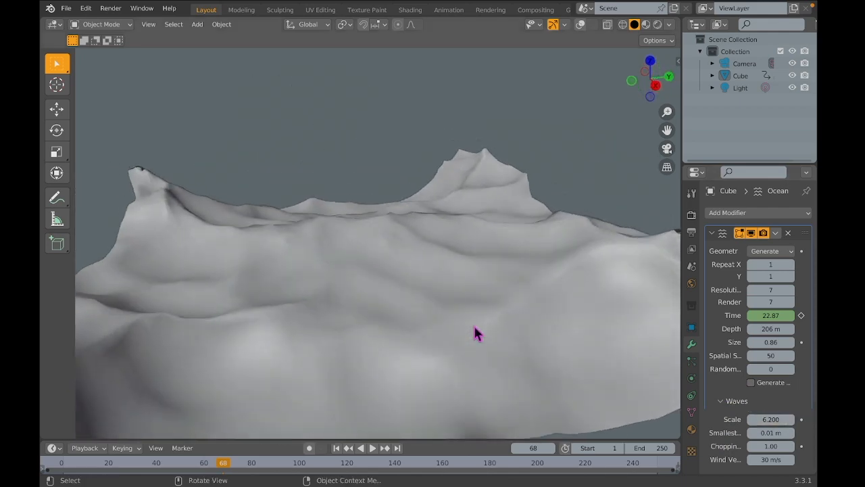
{"action": "scroll", "coordinate": [476, 334], "scroll_direction": "right", "scroll_amount": 3}
{"action": "scroll", "coordinate": [476, 334], "scroll_direction": "up", "scroll_amount": 4}
{"action": "scroll", "coordinate": [476, 334], "scroll_direction": "left", "scroll_amount": 10}
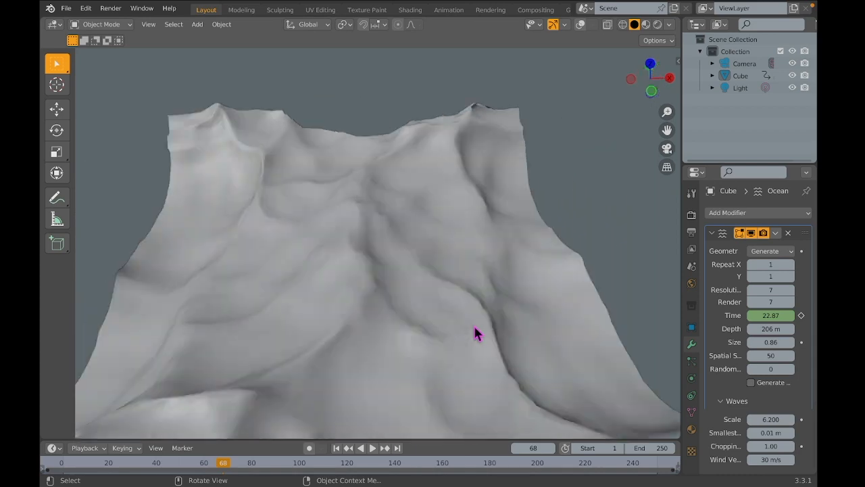
{"action": "scroll", "coordinate": [476, 334], "scroll_direction": "left", "scroll_amount": 8}
{"action": "scroll", "coordinate": [476, 333], "scroll_direction": "down", "scroll_amount": 4}
{"action": "key", "text": "space"}
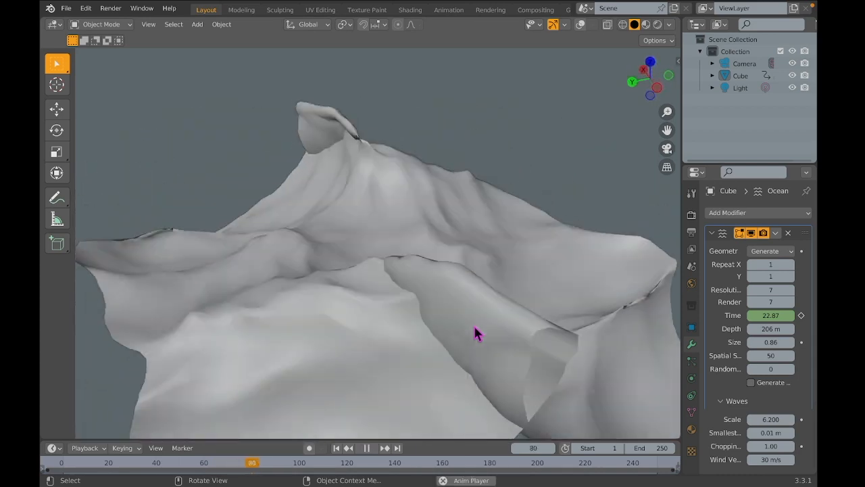
{"action": "key", "text": "space"}
Set the wave Scale to 1.400 and play the ocean animation from the start.
{"action": "left_click_drag", "start_coordinate": [770, 419], "coordinate": [750, 420]}
{"action": "key", "text": "space"}
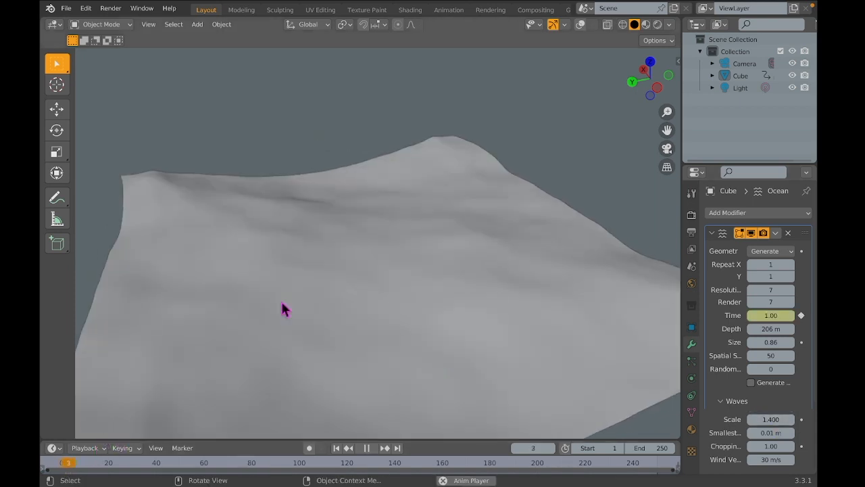
Inspect the animated ocean from another angle, stop the playback and remove the Ocean modifier from the cube.
{"action": "scroll", "coordinate": [282, 304], "scroll_direction": "right", "scroll_amount": 10}
{"action": "scroll", "coordinate": [513, 244], "scroll_direction": "right", "scroll_amount": 10}
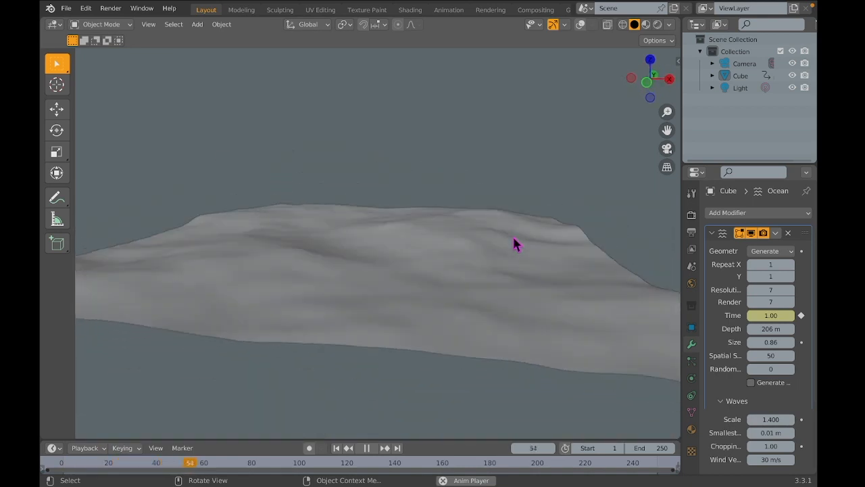
{"action": "key", "text": "space"}
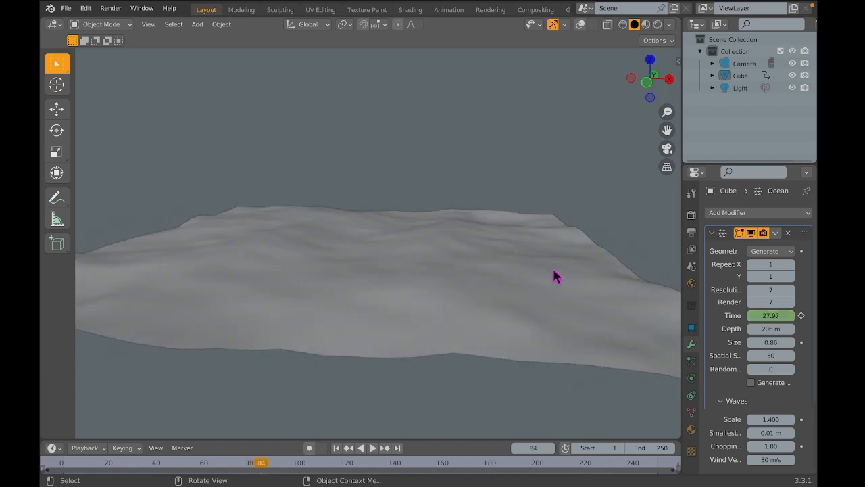
{"action": "left_click", "coordinate": [788, 233]}
{"action": "mouse_move", "coordinate": [388, 4]}
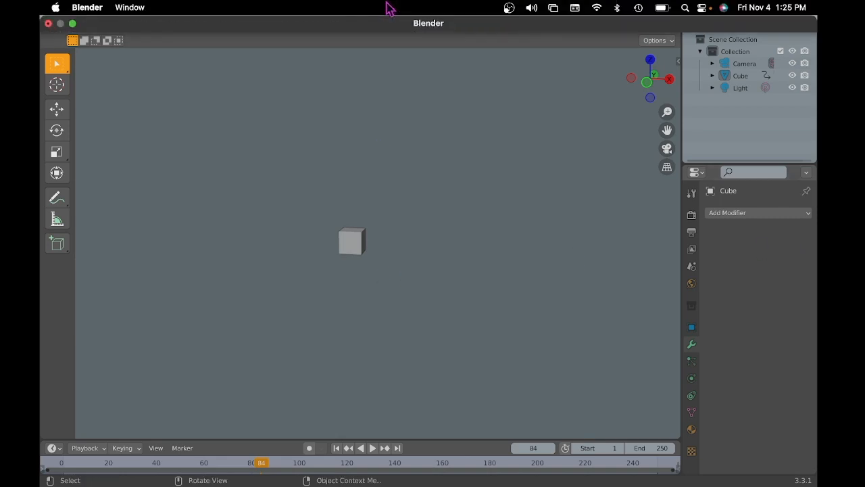
{"action": "left_click", "coordinate": [509, 7]}
{"action": "left_click", "coordinate": [530, 94]}
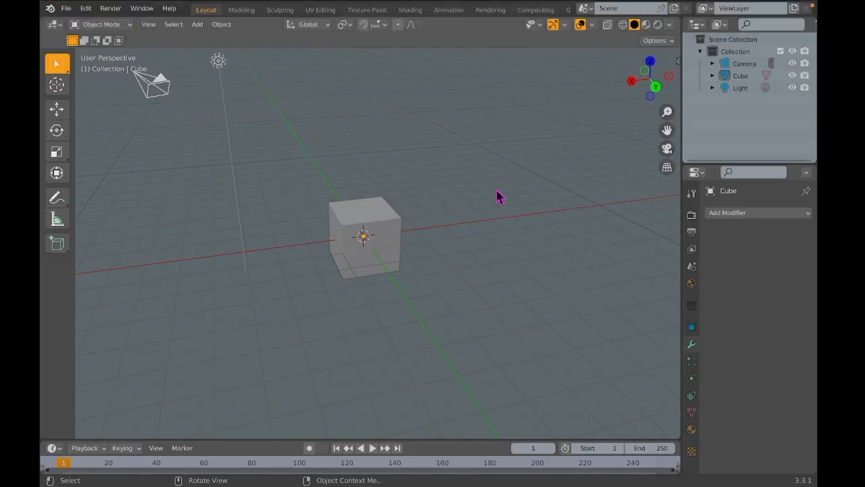
{"action": "scroll", "coordinate": [497, 196], "scroll_direction": "up", "scroll_amount": 3}
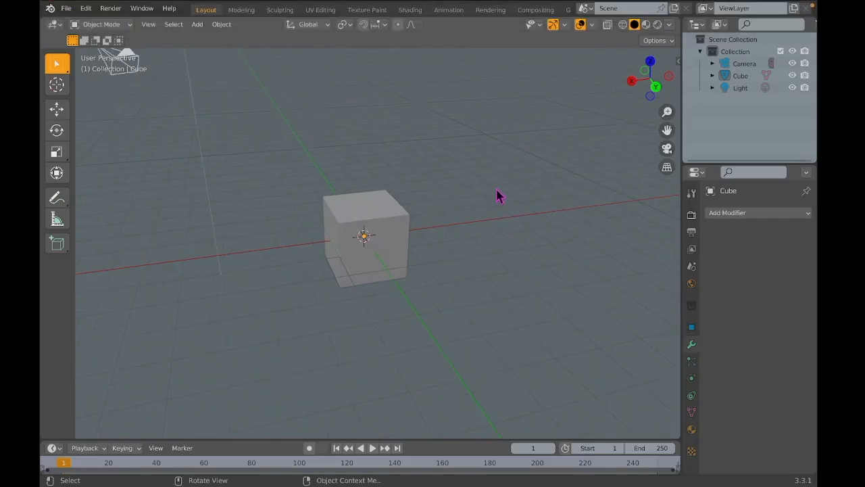
{"action": "scroll", "coordinate": [497, 196], "scroll_direction": "left", "scroll_amount": 5}
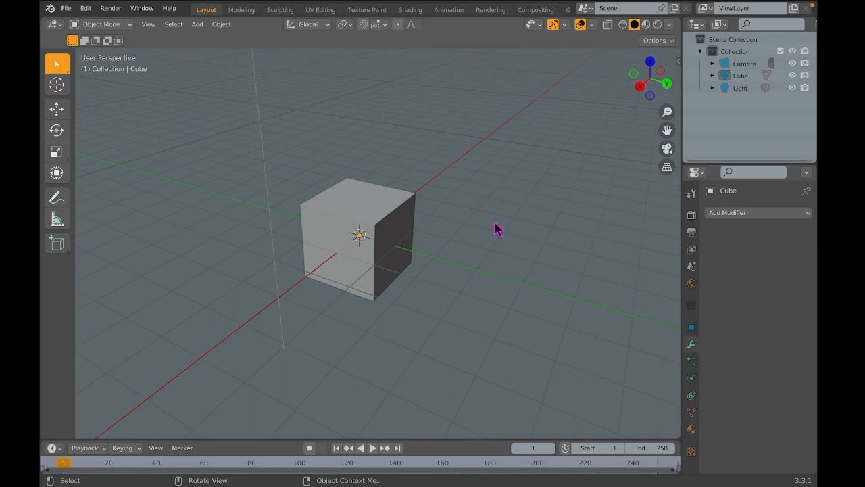
{"action": "scroll", "coordinate": [496, 224], "scroll_direction": "down", "scroll_amount": 2}
{"action": "scroll", "coordinate": [496, 224], "scroll_direction": "left", "scroll_amount": 3}
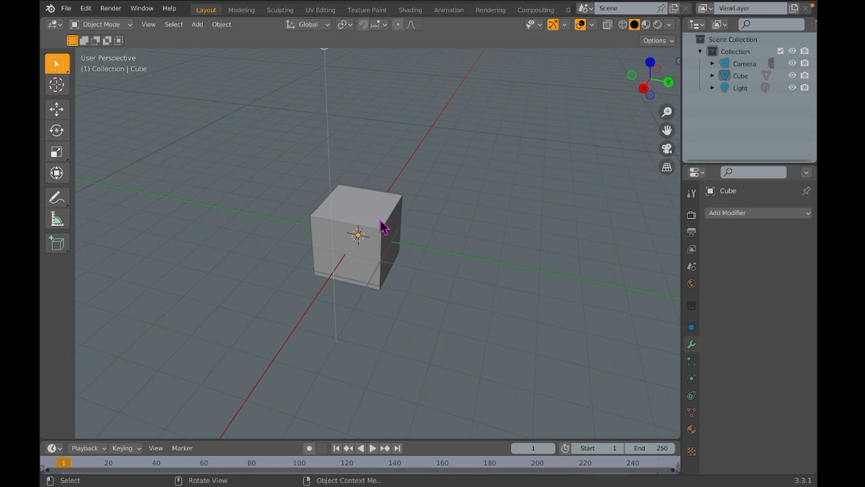
Select the default cube and delete it from the scene.
{"action": "left_click", "coordinate": [398, 236]}
{"action": "right_click", "coordinate": [399, 237]}
{"action": "scroll", "coordinate": [523, 176], "scroll_direction": "up", "scroll_amount": 7}
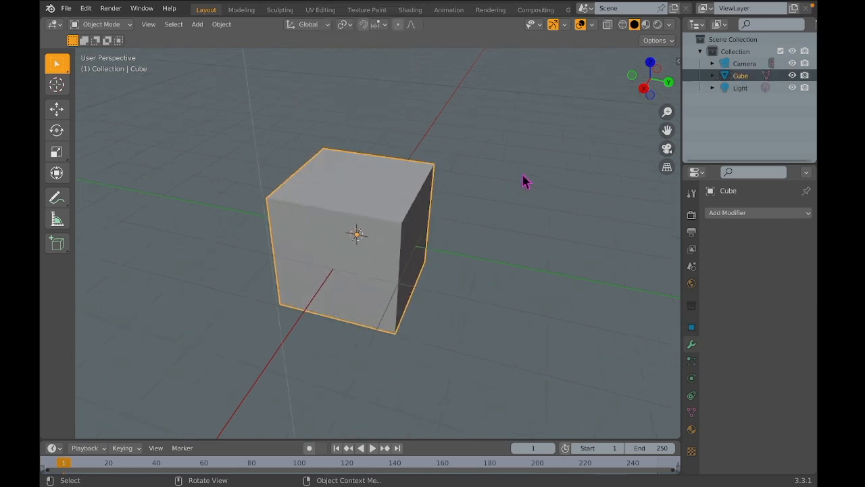
{"action": "scroll", "coordinate": [522, 176], "scroll_direction": "right", "scroll_amount": 5}
{"action": "scroll", "coordinate": [525, 180], "scroll_direction": "down", "scroll_amount": 5}
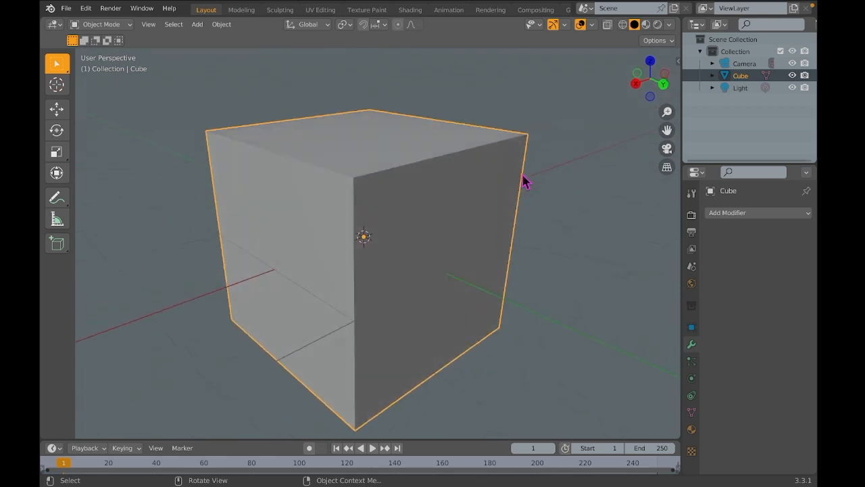
{"action": "right_click", "coordinate": [504, 184]}
{"action": "left_click", "coordinate": [476, 268]}
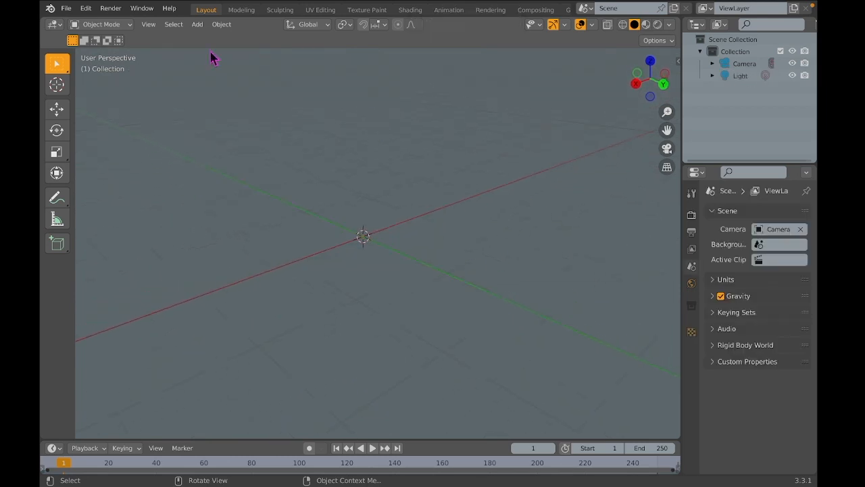
Add a UV sphere mesh at the world origin.
{"action": "left_click", "coordinate": [197, 27]}
{"action": "mouse_move", "coordinate": [220, 41]}
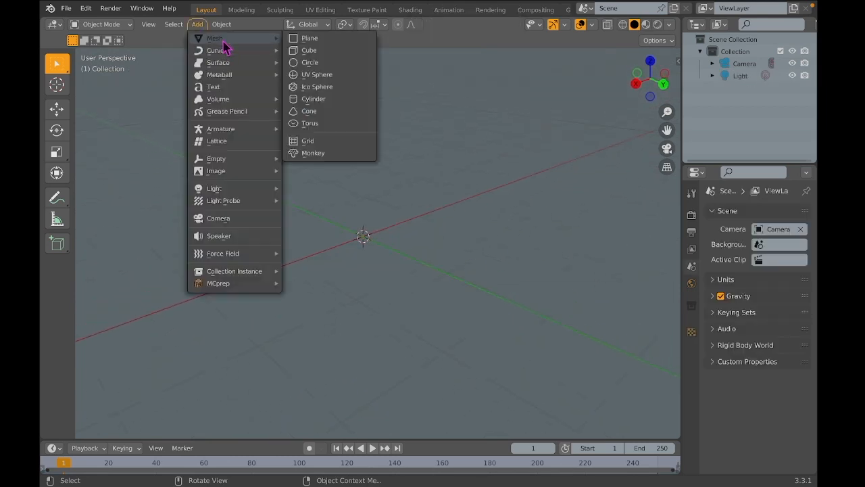
{"action": "left_click", "coordinate": [339, 79]}
{"action": "scroll", "coordinate": [437, 105], "scroll_direction": "down", "scroll_amount": 3}
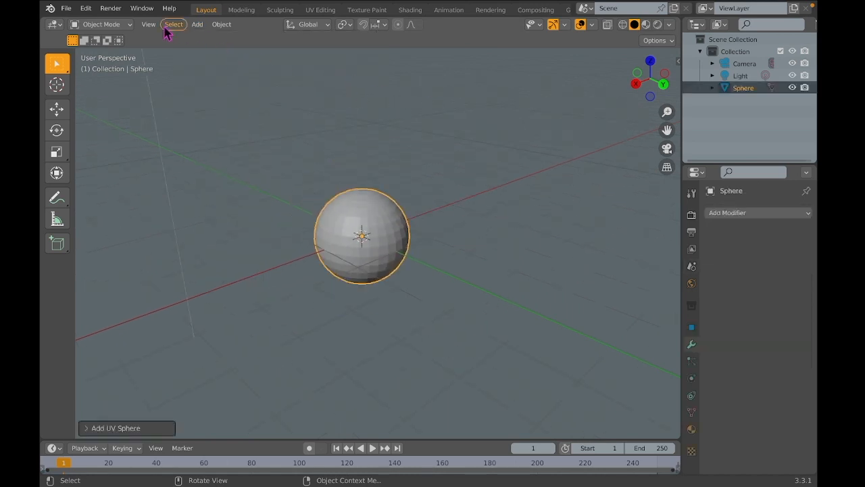
Add a Force force field and move it beside the sphere to about X -2.62, Y 2.76, Z 1.42 m.
{"action": "left_click", "coordinate": [198, 25]}
{"action": "mouse_move", "coordinate": [215, 54]}
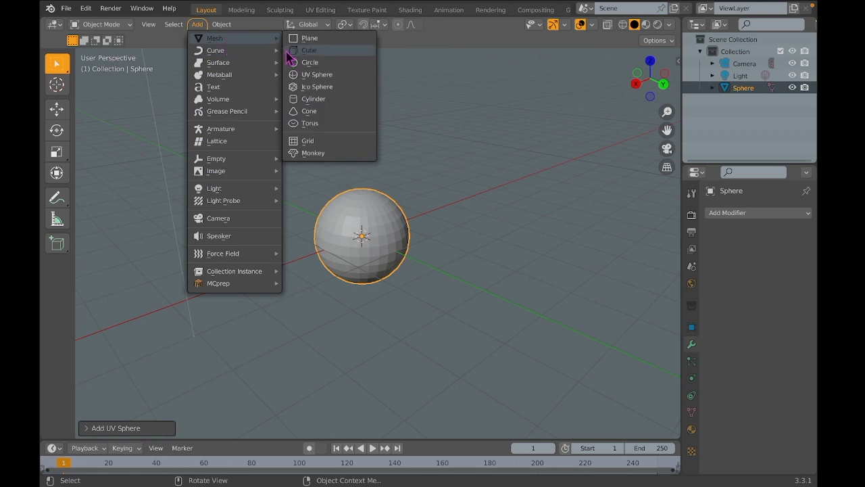
{"action": "mouse_move", "coordinate": [250, 112]}
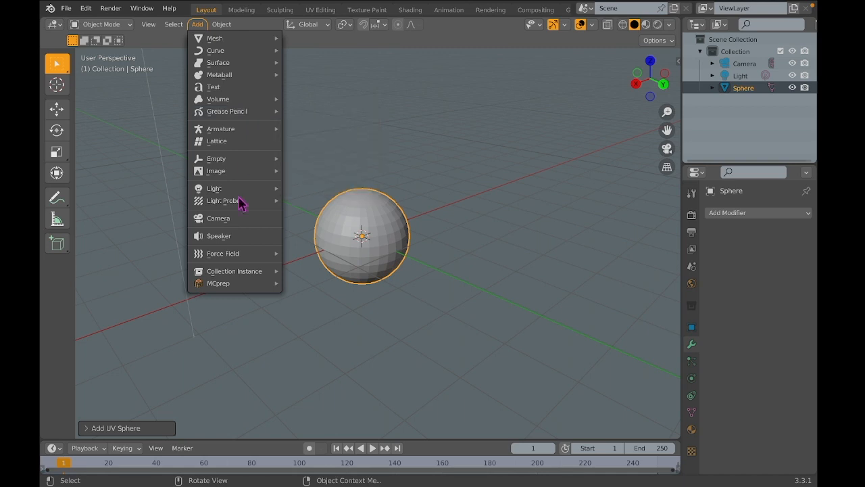
{"action": "mouse_move", "coordinate": [246, 257]}
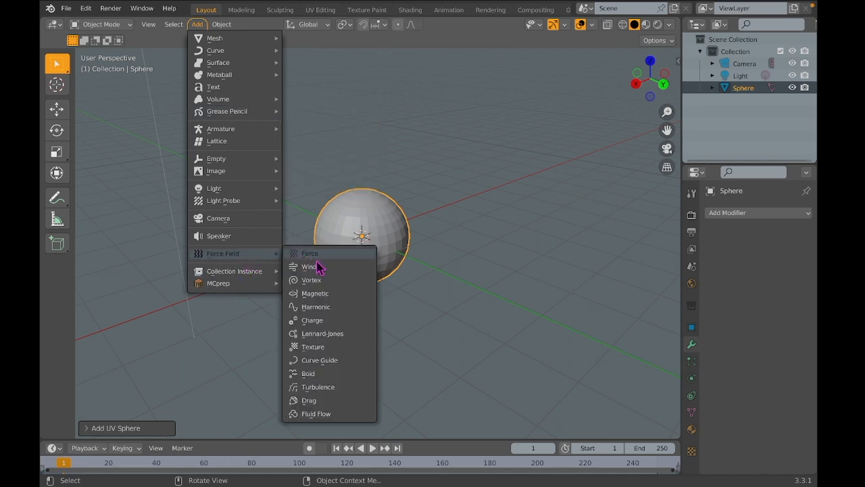
{"action": "left_click", "coordinate": [338, 261]}
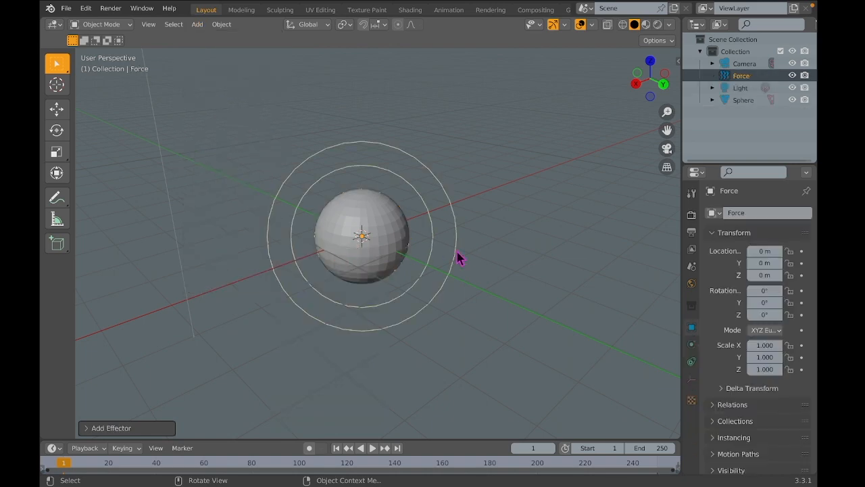
{"action": "scroll", "coordinate": [365, 266], "scroll_direction": "left", "scroll_amount": 3}
{"action": "key", "text": "g"}
{"action": "left_click", "coordinate": [545, 198]}
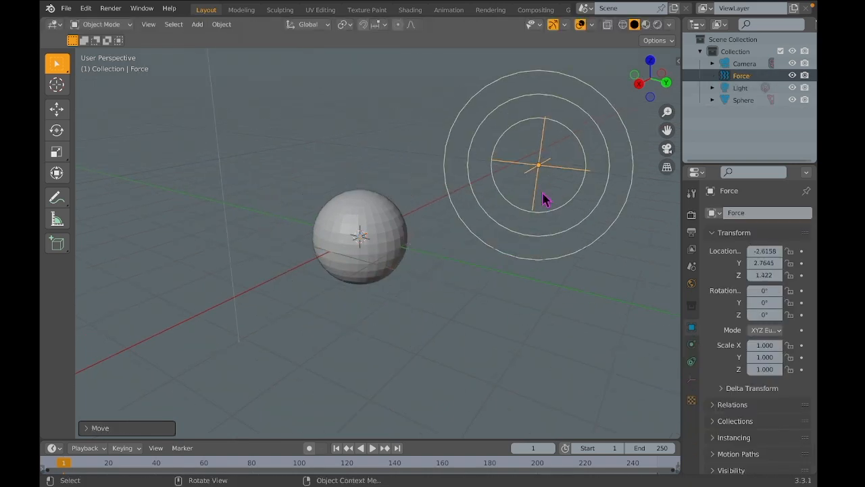
Duplicate the force field to the other side of the sphere, at about X 1.33, Y -3.02, Z 1.87 m.
{"action": "key", "text": "shift+d"}
{"action": "left_click", "coordinate": [211, 177]}
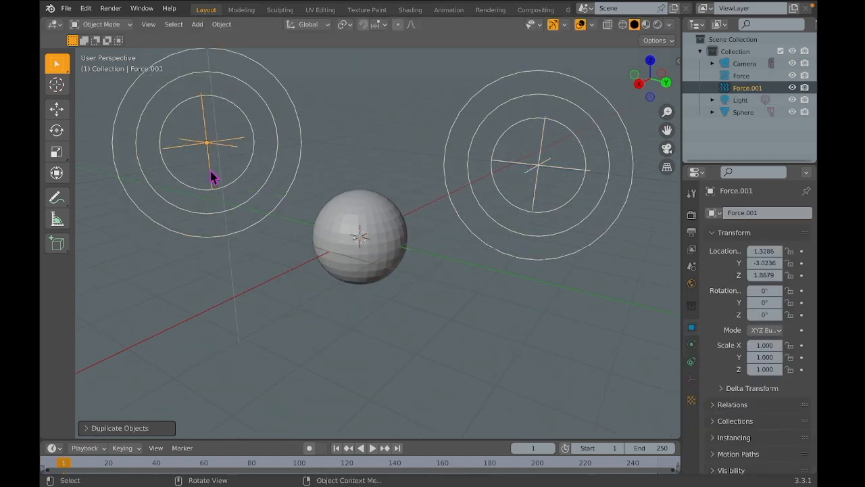
{"action": "left_click", "coordinate": [363, 205]}
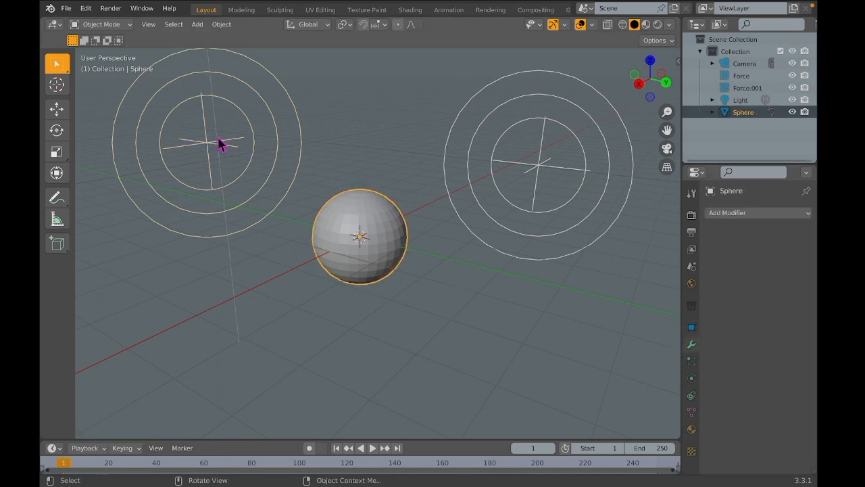
Move both force fields farther from the sphere, placing the original at about X -3.17, Y 3.34, Z 1.75 m.
{"action": "left_click", "coordinate": [222, 144]}
{"action": "left_click", "coordinate": [225, 144]}
{"action": "key", "text": "g"}
{"action": "left_click", "coordinate": [451, 172]}
{"action": "left_click", "coordinate": [543, 169]}
{"action": "key", "text": "g"}
{"action": "left_click", "coordinate": [599, 134]}
Select the sphere and add a Warp modifier to it.
{"action": "left_click", "coordinate": [348, 263]}
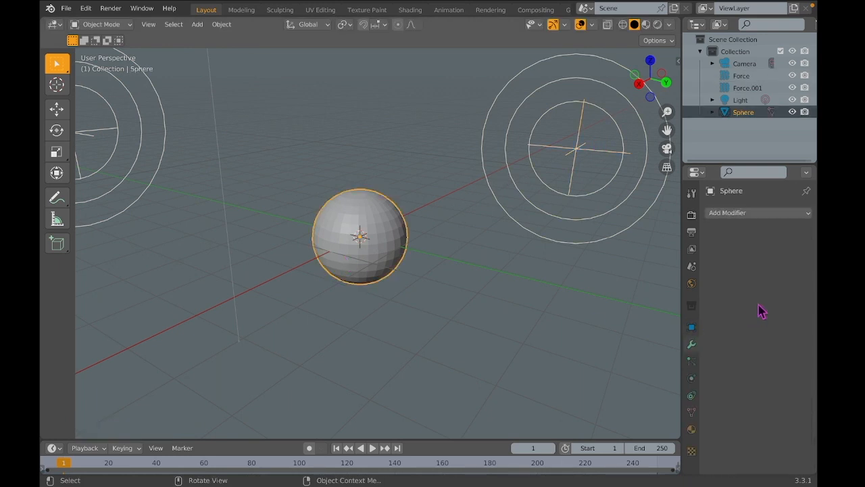
{"action": "left_click", "coordinate": [767, 214]}
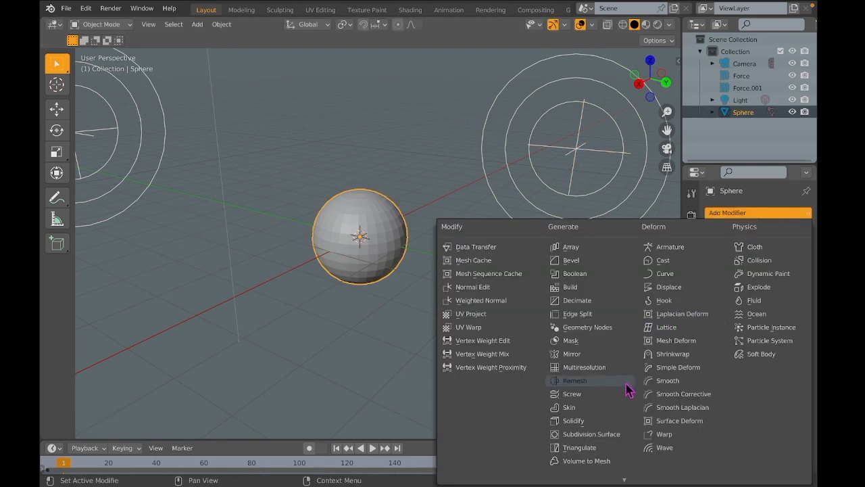
{"action": "left_click", "coordinate": [665, 434]}
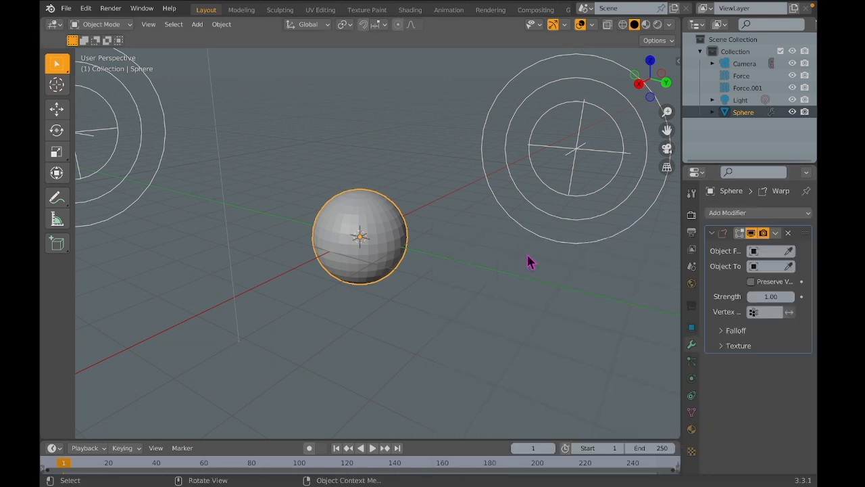
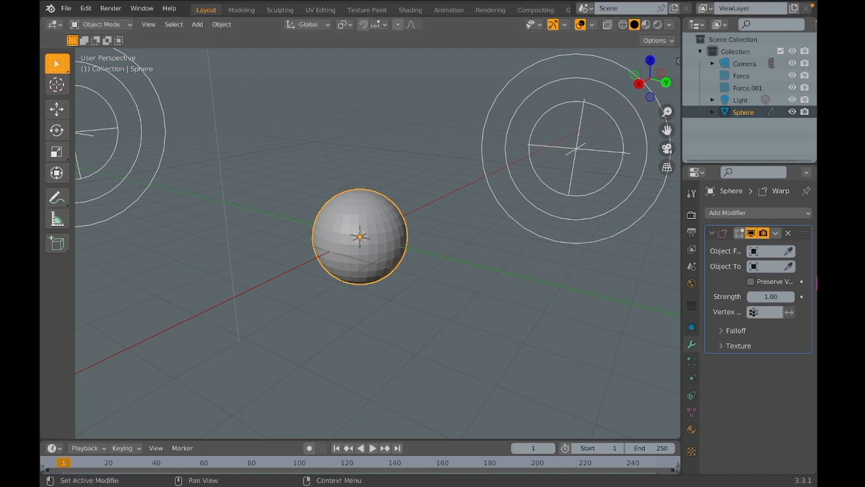
Assign Force.001 as the Warp modifier's Object To and Force as its Object From.
{"action": "middle_click_drag", "start_coordinate": [489, 226], "coordinate": [674, 236]}
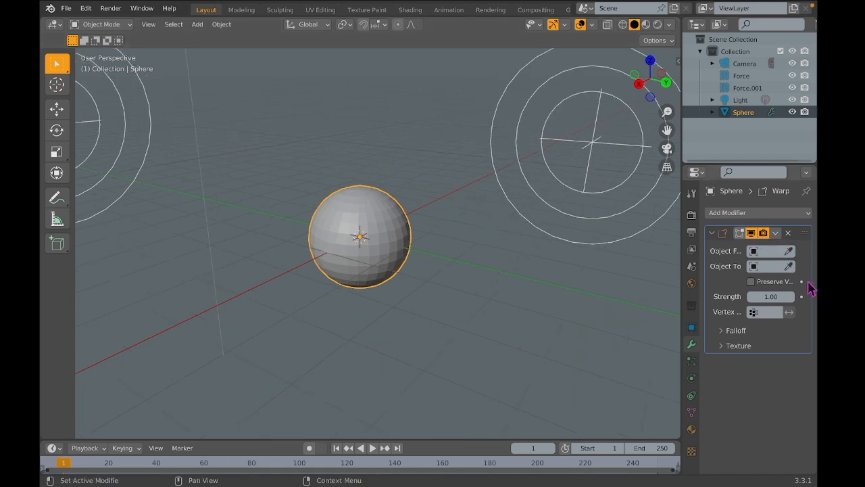
{"action": "left_click", "coordinate": [788, 266]}
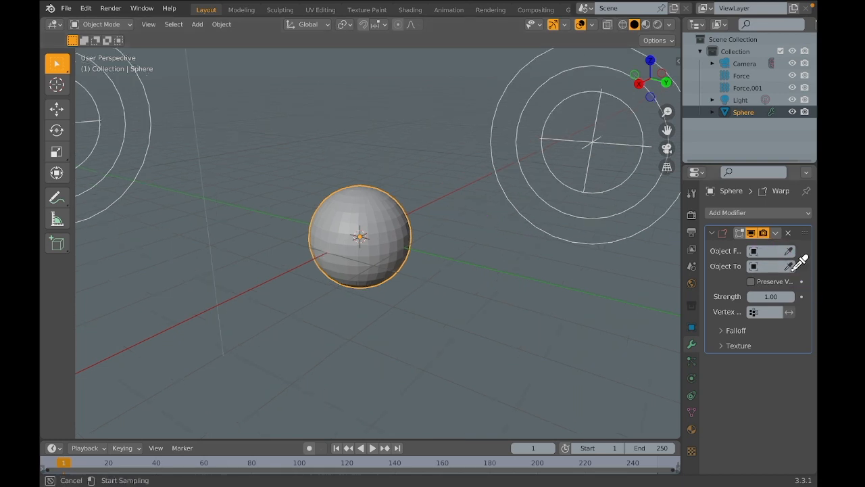
{"action": "left_click", "coordinate": [98, 119]}
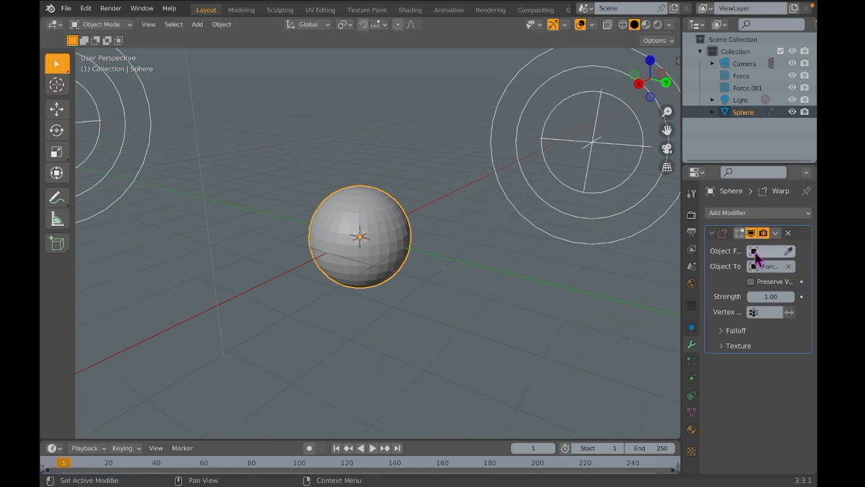
{"action": "left_click", "coordinate": [788, 251]}
{"action": "left_click", "coordinate": [593, 143]}
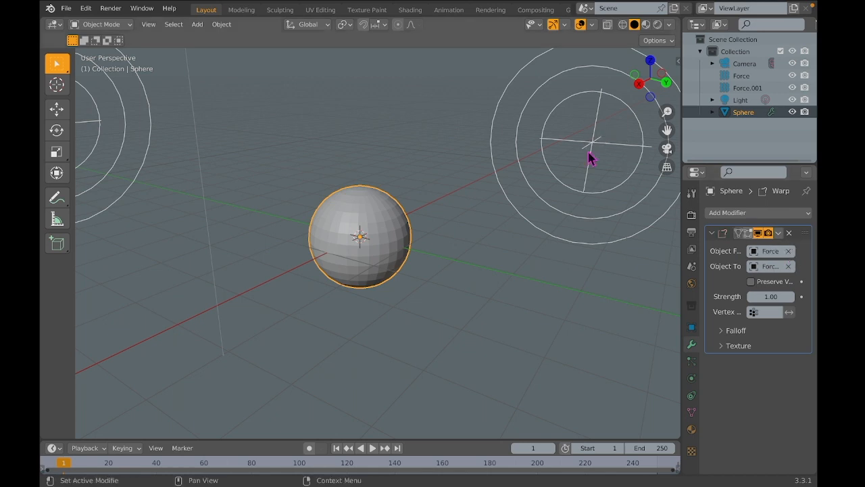
Move the Force object toward and around the sphere to test the warp, leaving it at about X -1.77, Y 1.65, Z 0.99 m.
{"action": "left_click", "coordinate": [599, 124]}
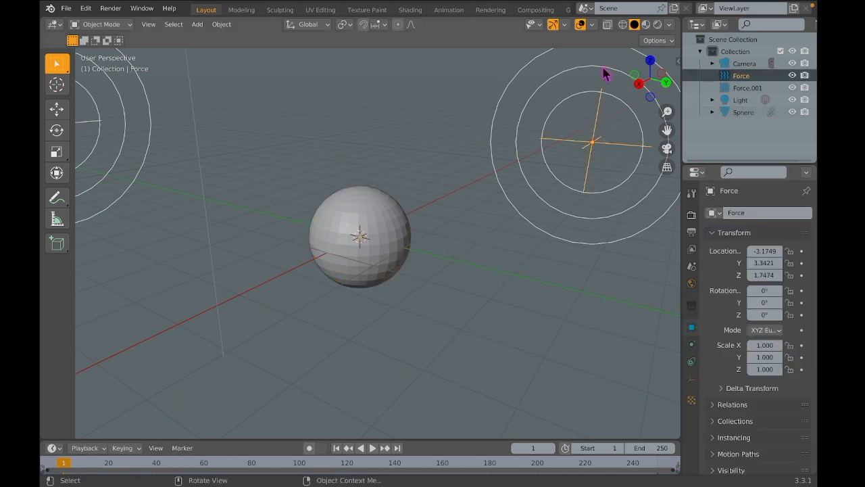
{"action": "key", "text": "g"}
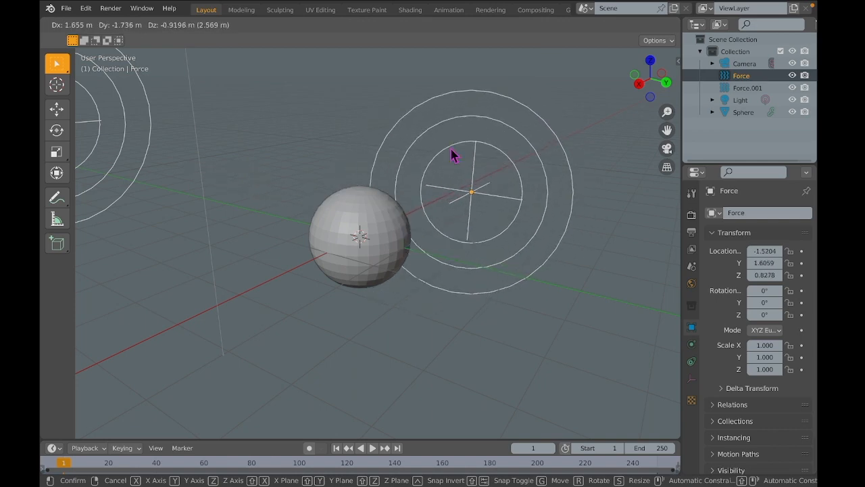
{"action": "left_click", "coordinate": [453, 154]}
{"action": "scroll", "coordinate": [453, 156], "scroll_direction": "up", "scroll_amount": 2}
{"action": "key", "text": "g"}
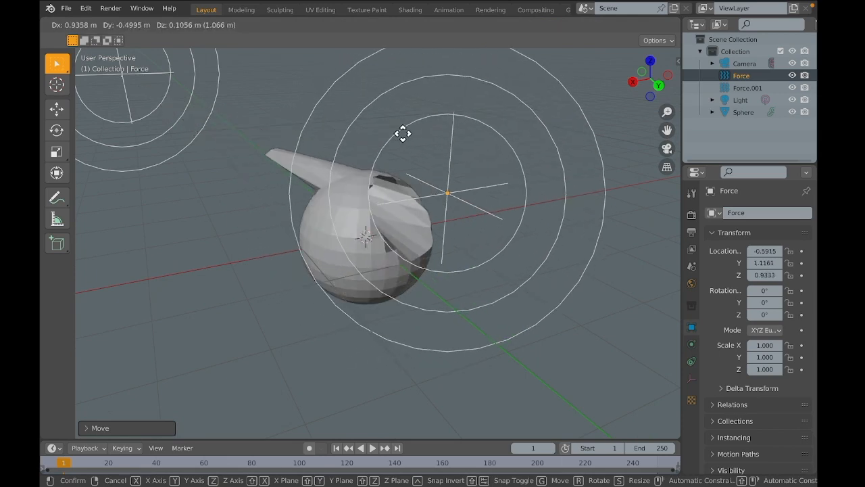
{"action": "left_click", "coordinate": [471, 141]}
With viewport overlays hidden, move the Force object to about X -0.58, Y 1.33, Z 0.48 m, and show the overlays again.
{"action": "left_click", "coordinate": [580, 25]}
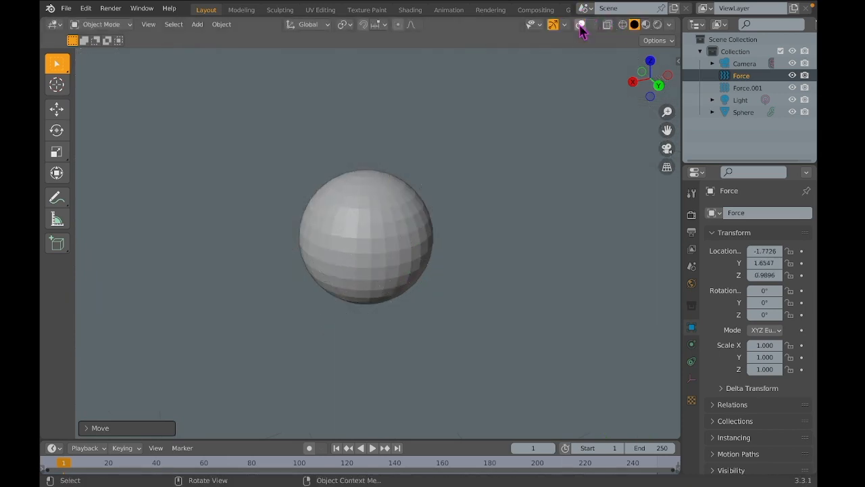
{"action": "key", "text": "g"}
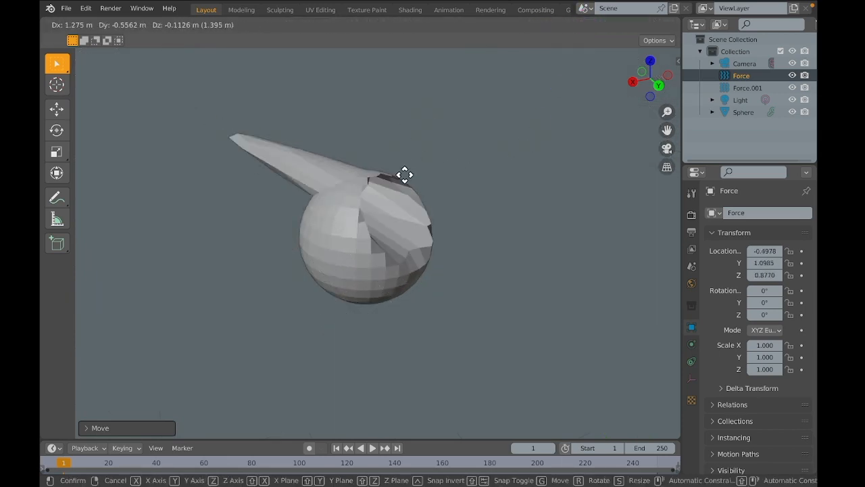
{"action": "left_click", "coordinate": [434, 171]}
{"action": "left_click", "coordinate": [580, 25]}
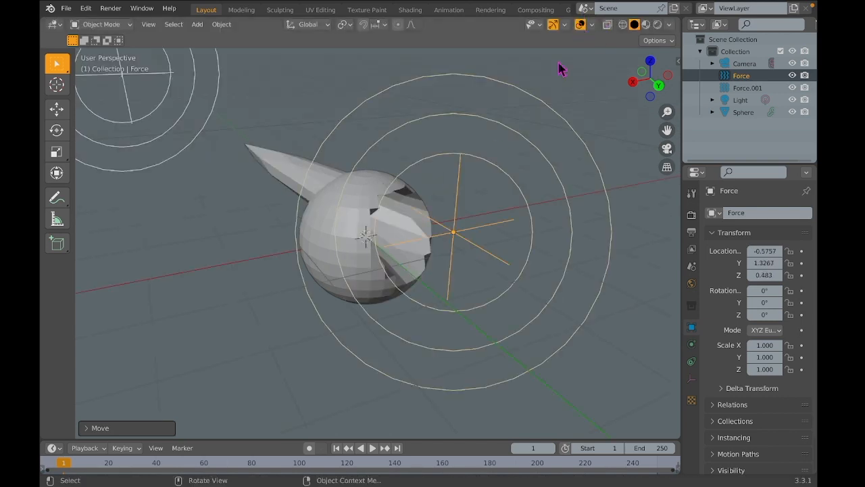
Test the warp near the sphere again, and move the Force object away to about X -1.69, Y 2.26, Z 0.47 m.
{"action": "key", "text": "g"}
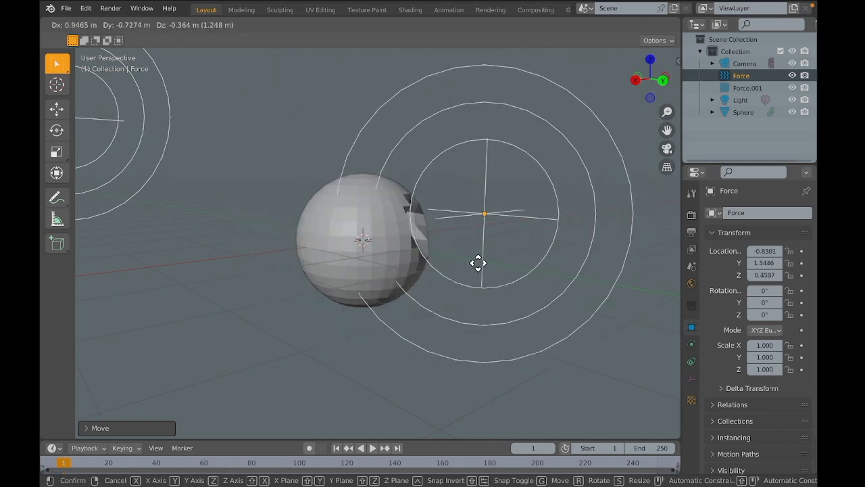
{"action": "left_click", "coordinate": [498, 271]}
{"action": "key", "text": "g"}
{"action": "left_click", "coordinate": [574, 264]}
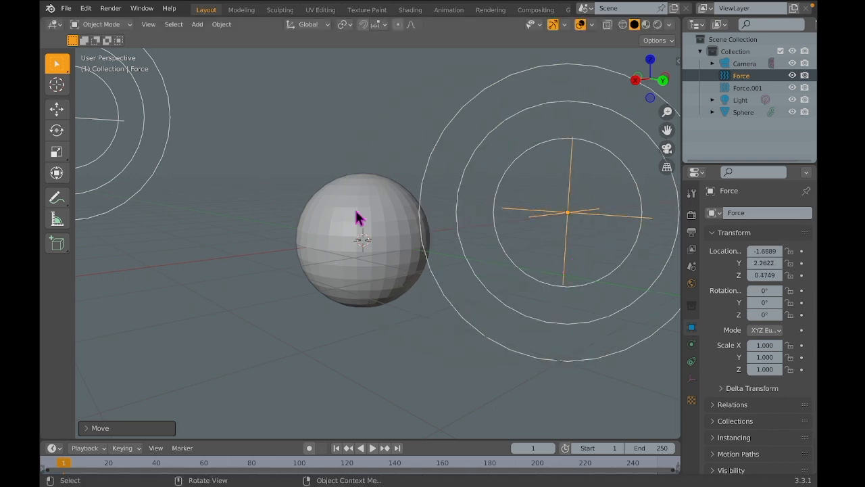
In the right orthographic view, move the Force.001 object level with the sphere's centre, at about Y 0.01, Z 0.01 m.
{"action": "middle_click_drag", "start_coordinate": [358, 219], "coordinate": [248, 200]}
{"action": "scroll", "coordinate": [207, 179], "scroll_direction": "down", "scroll_amount": 4}
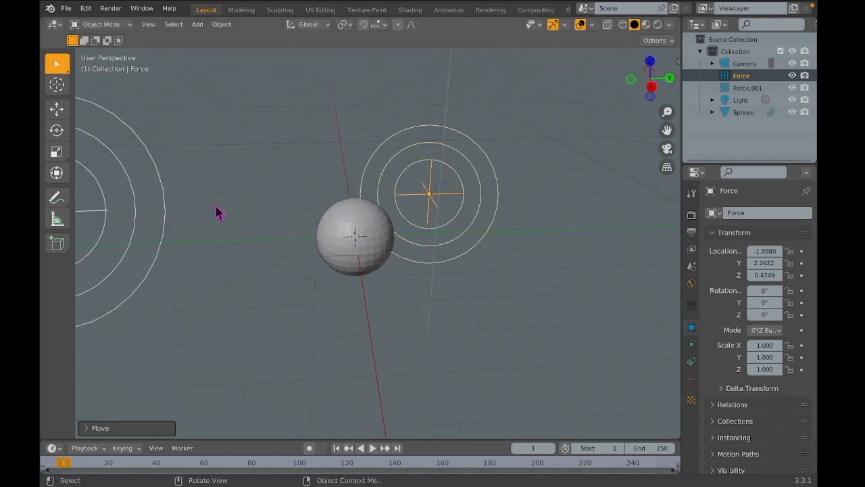
{"action": "middle_click_drag", "start_coordinate": [477, 267], "coordinate": [394, 223]}
{"action": "key", "text": "alt+a"}
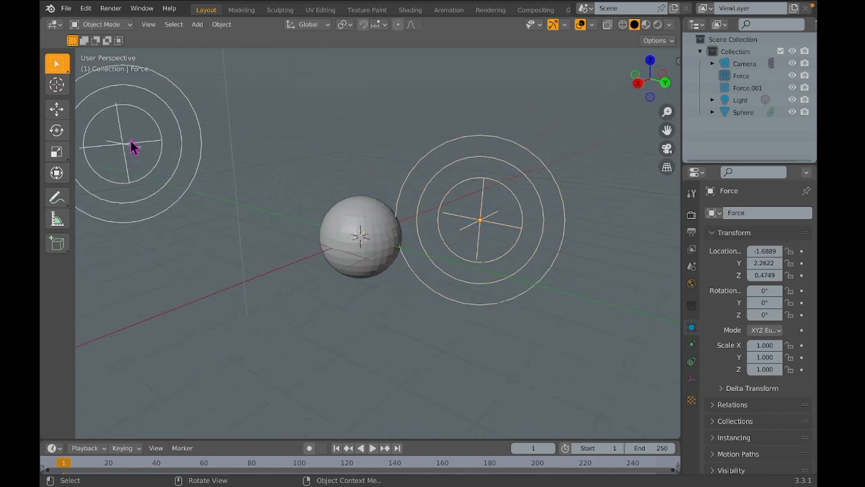
{"action": "left_click", "coordinate": [138, 155]}
{"action": "left_click", "coordinate": [638, 82]}
{"action": "key", "text": "g"}
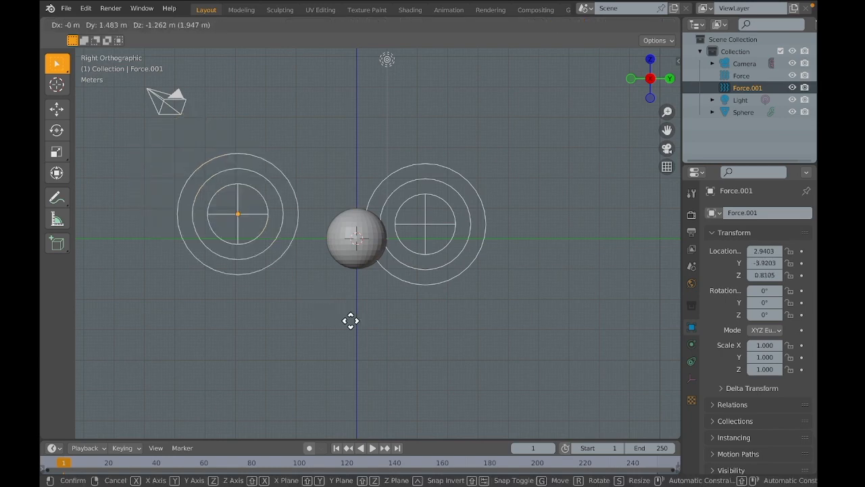
{"action": "left_click", "coordinate": [397, 289]}
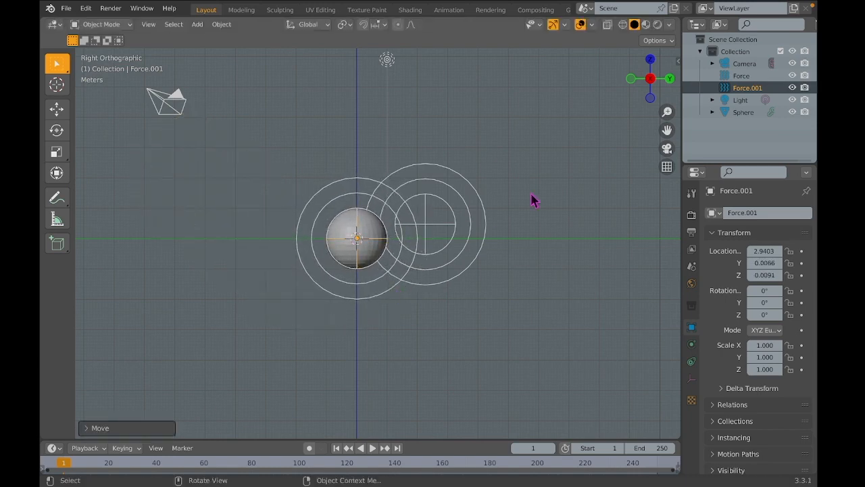
In the front view, move Force.001 along the X axis into the sphere's centre, at about X 0 m.
{"action": "left_click", "coordinate": [633, 79]}
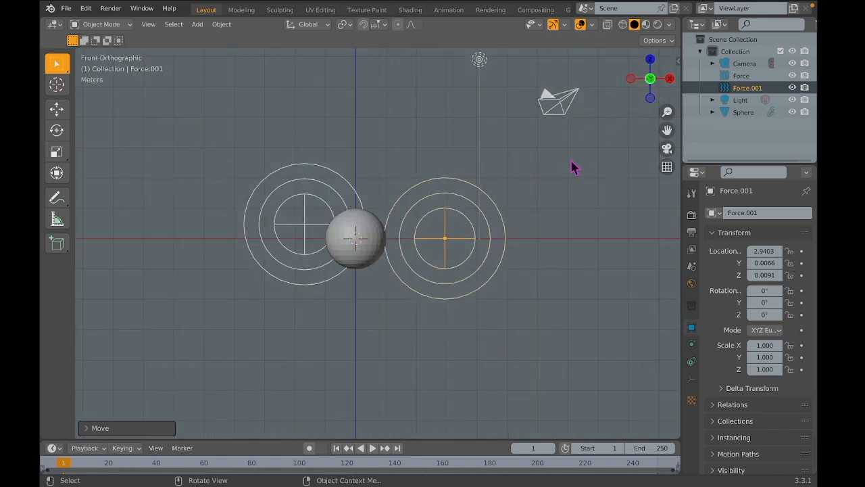
{"action": "key", "text": "g"}
{"action": "key", "text": "x"}
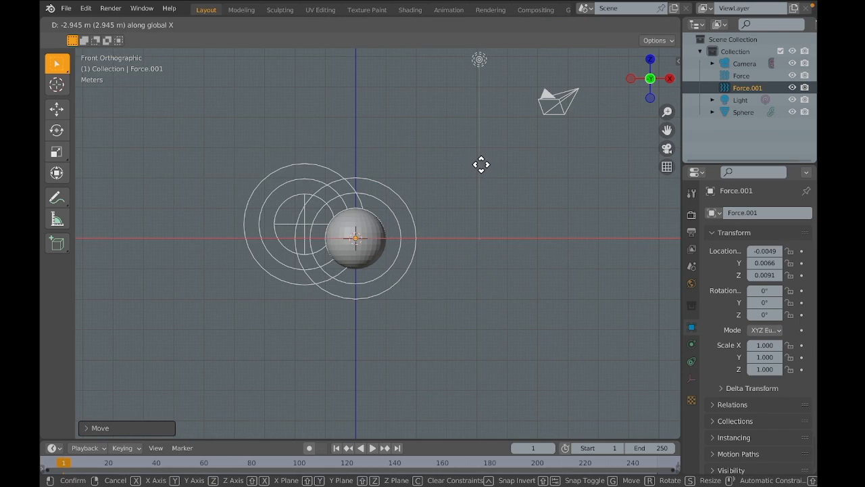
{"action": "left_click", "coordinate": [481, 164]}
Move the Force object close beside the sphere, to about X -1.26, Y 0.37, Z 0 m.
{"action": "middle_click_drag", "start_coordinate": [485, 171], "coordinate": [483, 204]}
{"action": "scroll", "coordinate": [441, 230], "scroll_direction": "up", "scroll_amount": 2}
{"action": "left_click", "coordinate": [481, 205]}
{"action": "key", "text": "g"}
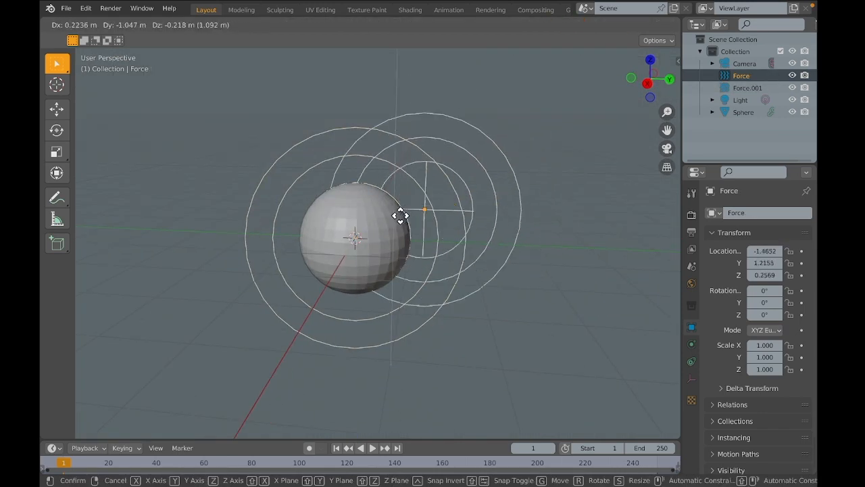
{"action": "left_click", "coordinate": [388, 226]}
{"action": "middle_click_drag", "start_coordinate": [392, 227], "coordinate": [531, 249]}
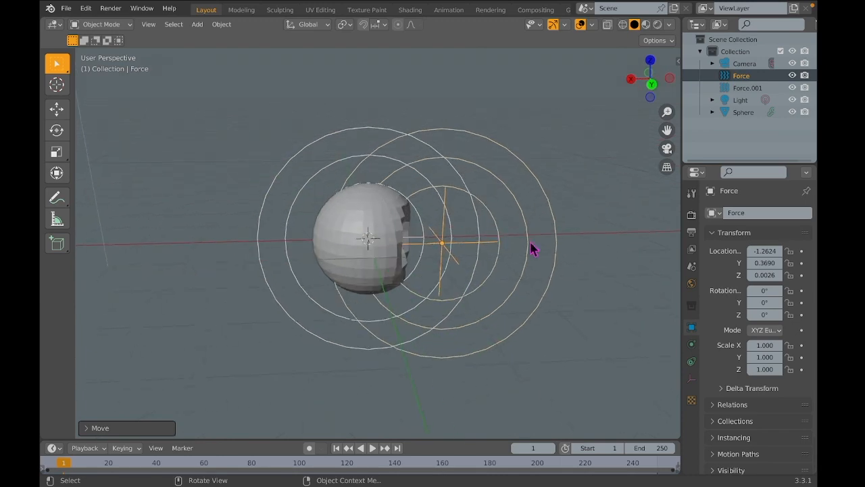
Test the warp by moving the Force object through the sphere, leaving it at about X -0.82, Y 0.37, Z 0.12 m.
{"action": "key", "text": "g"}
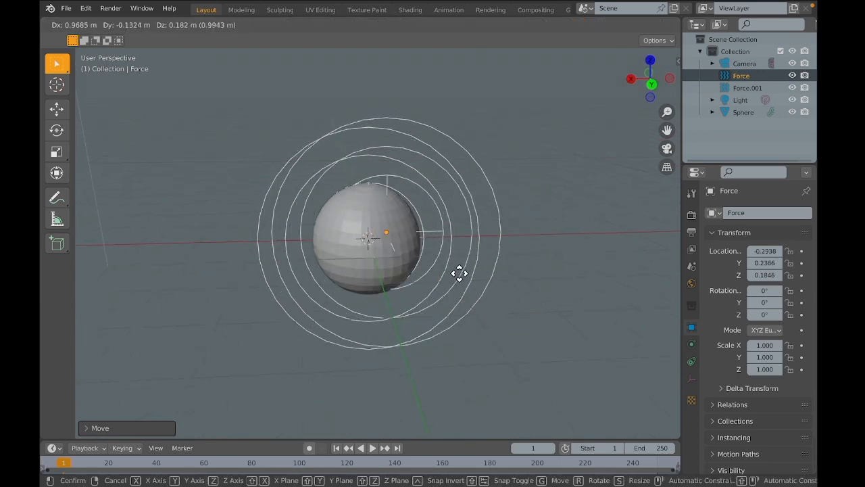
{"action": "left_click", "coordinate": [467, 254]}
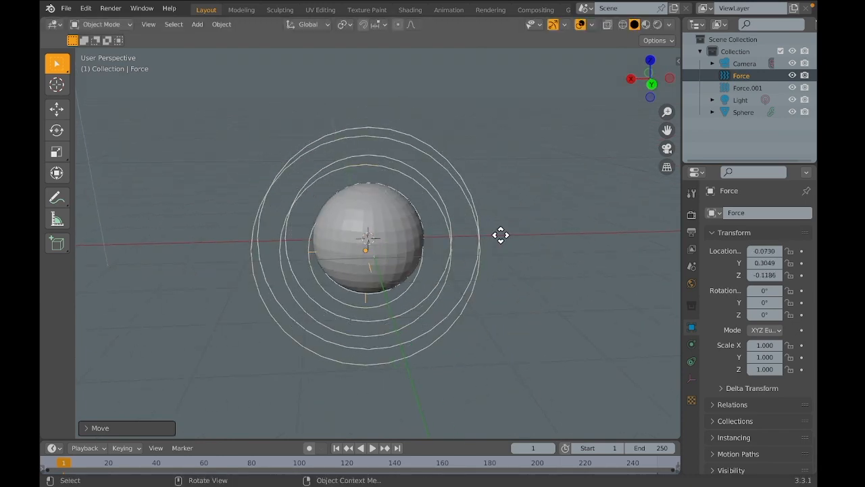
{"action": "key", "text": "g"}
{"action": "left_click", "coordinate": [495, 237]}
{"action": "middle_click_drag", "start_coordinate": [496, 244], "coordinate": [495, 234]}
{"action": "key", "text": "g"}
{"action": "left_click", "coordinate": [511, 235]}
{"action": "scroll", "coordinate": [511, 235], "scroll_direction": "right", "scroll_amount": 5}
{"action": "scroll", "coordinate": [512, 234], "scroll_direction": "up", "scroll_amount": 3}
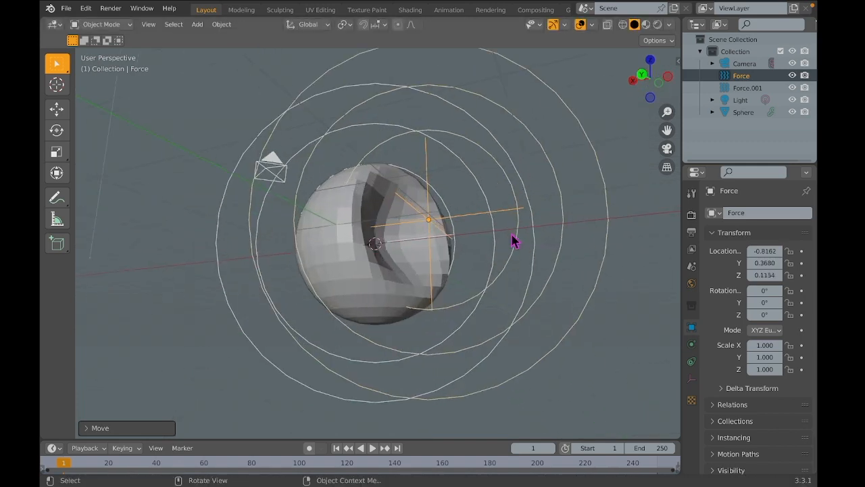
{"action": "scroll", "coordinate": [511, 236], "scroll_direction": "right", "scroll_amount": 5}
{"action": "scroll", "coordinate": [511, 239], "scroll_direction": "up", "scroll_amount": 4}
{"action": "scroll", "coordinate": [512, 239], "scroll_direction": "down", "scroll_amount": 3}
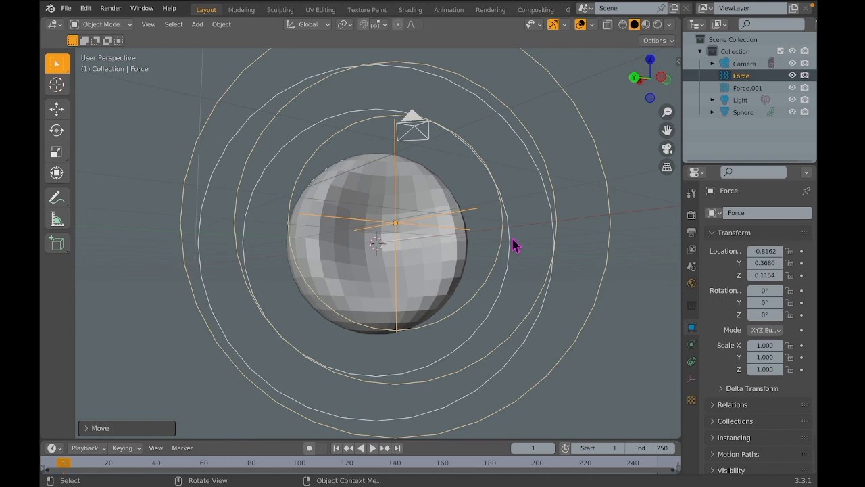
{"action": "scroll", "coordinate": [513, 242], "scroll_direction": "left", "scroll_amount": 5}
Move the Force object well away from the sphere, to about X -4.02, Y -0.93, Z 1.07 m.
{"action": "key", "text": "g"}
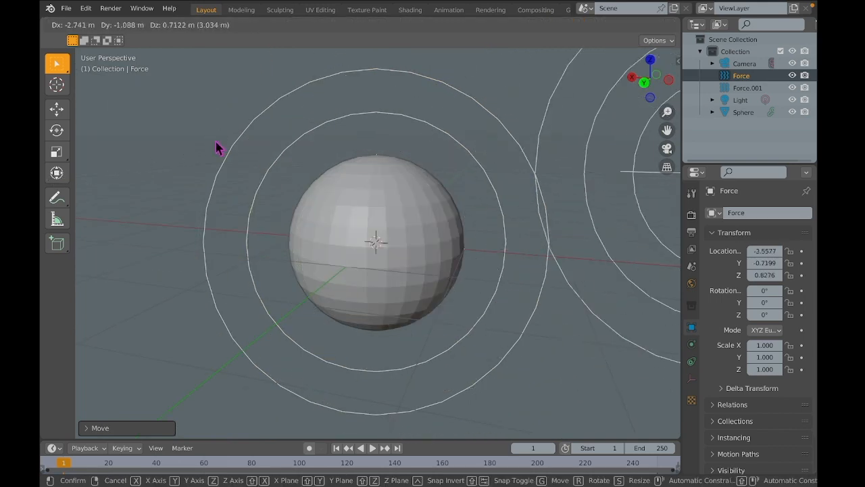
{"action": "left_click", "coordinate": [355, 178]}
{"action": "scroll", "coordinate": [375, 160], "scroll_direction": "down", "scroll_amount": 2}
Parent the Force.001 object to the sphere with the Object (Keep Transform) option.
{"action": "left_click", "coordinate": [373, 155]}
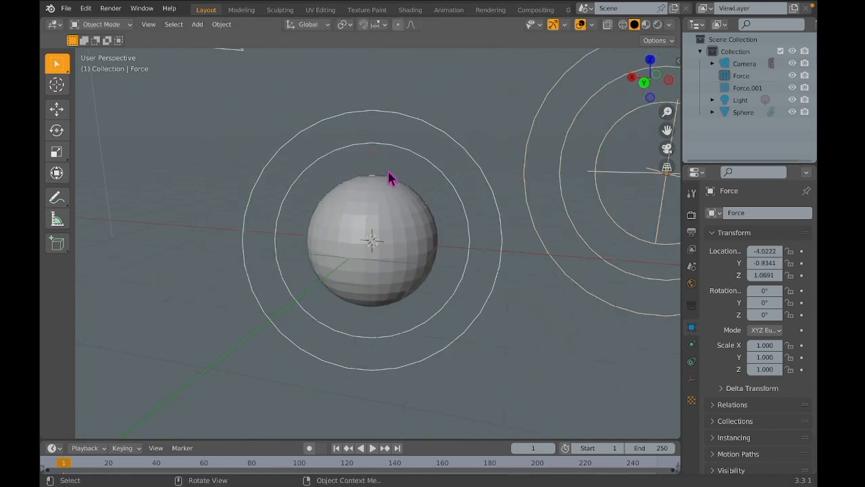
{"action": "left_click", "coordinate": [406, 150]}
{"action": "left_click", "coordinate": [387, 219], "text": "shift"}
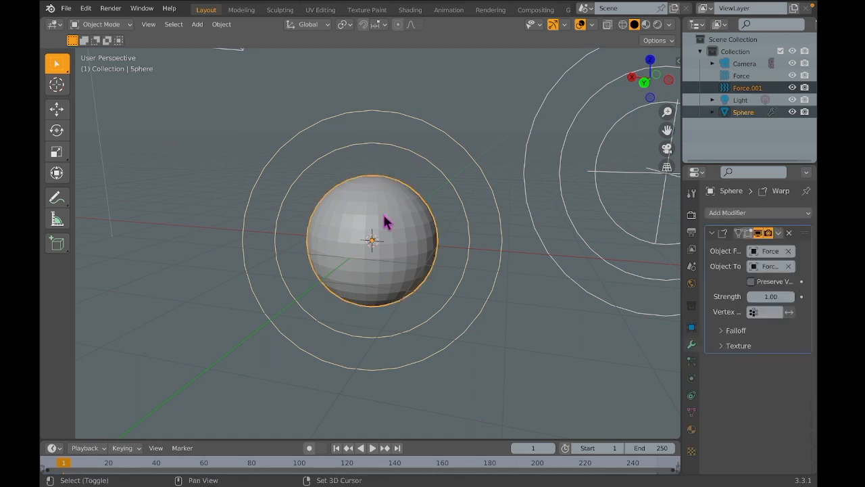
{"action": "key", "text": "ctrl+p"}
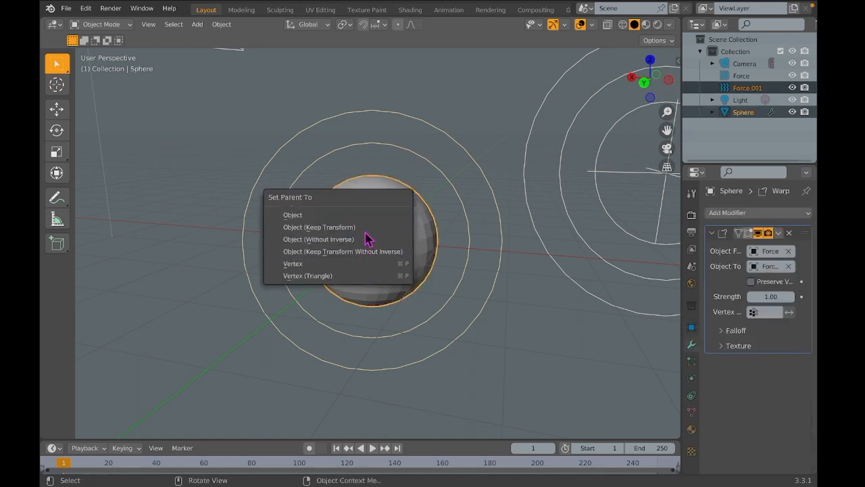
{"action": "left_click", "coordinate": [367, 226]}
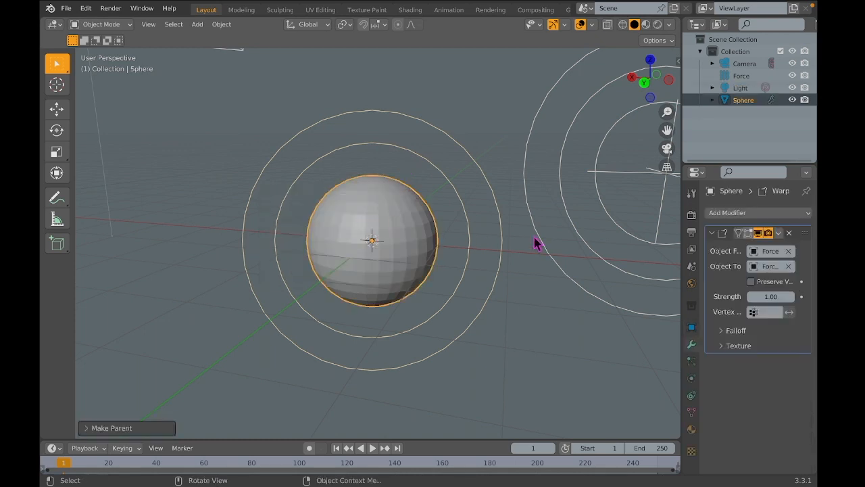
Move the sphere to test whether its parented Force.001 follows, and undo the move.
{"action": "left_click", "coordinate": [499, 308]}
{"action": "left_click", "coordinate": [377, 223]}
{"action": "key", "text": "g"}
{"action": "left_click", "coordinate": [339, 185]}
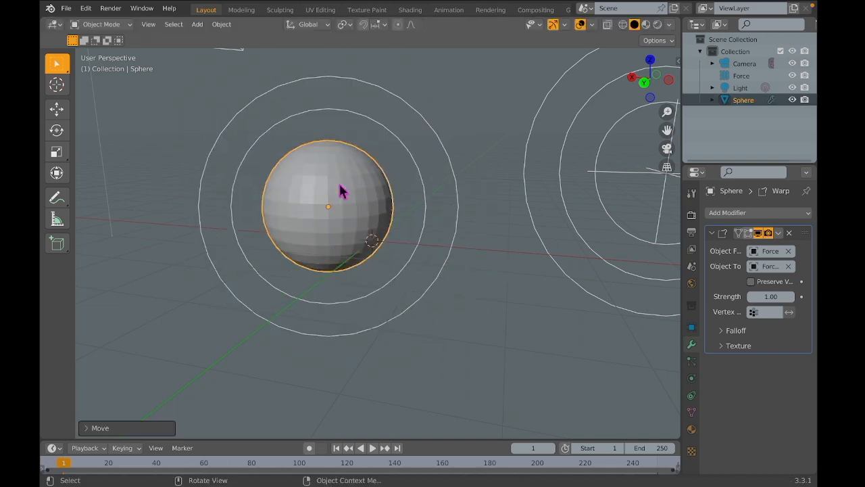
{"action": "key", "text": "ctrl+z"}
Move the Force object to the sphere again to test the warp, leaving it at about X -2.90, Y -0.49, Z 0.78 m.
{"action": "scroll", "coordinate": [591, 176], "scroll_direction": "down", "scroll_amount": 2}
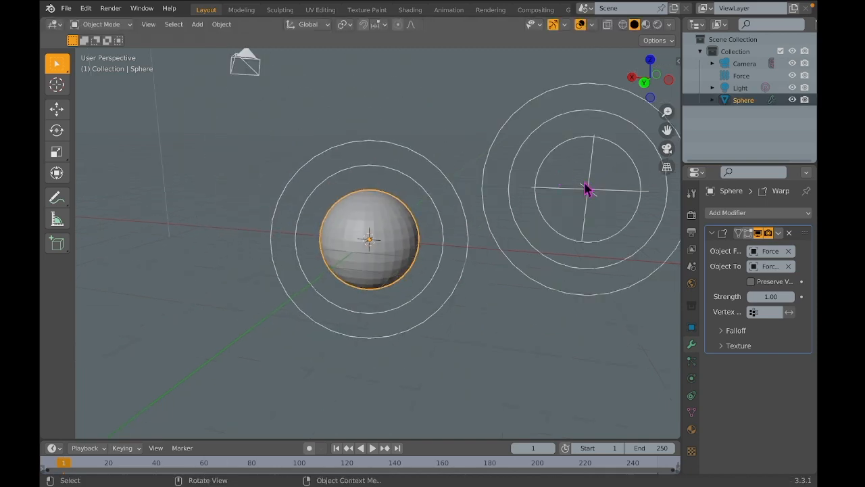
{"action": "left_click", "coordinate": [587, 190]}
{"action": "key", "text": "g"}
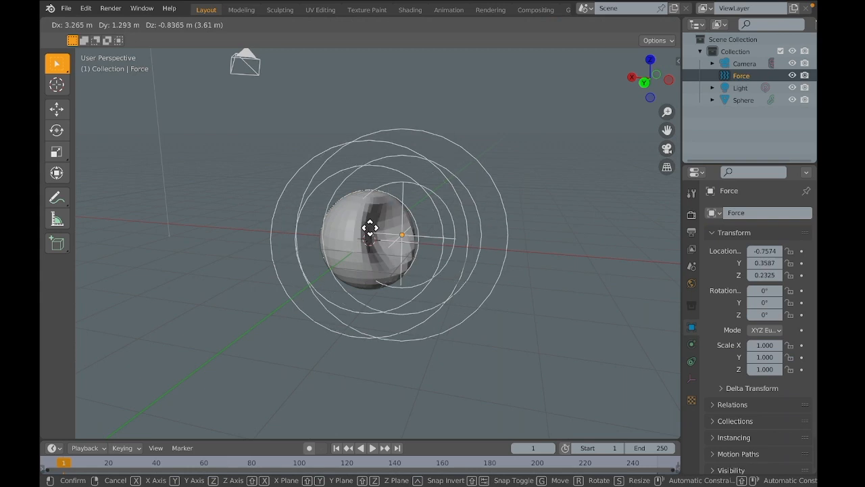
{"action": "left_click", "coordinate": [453, 219]}
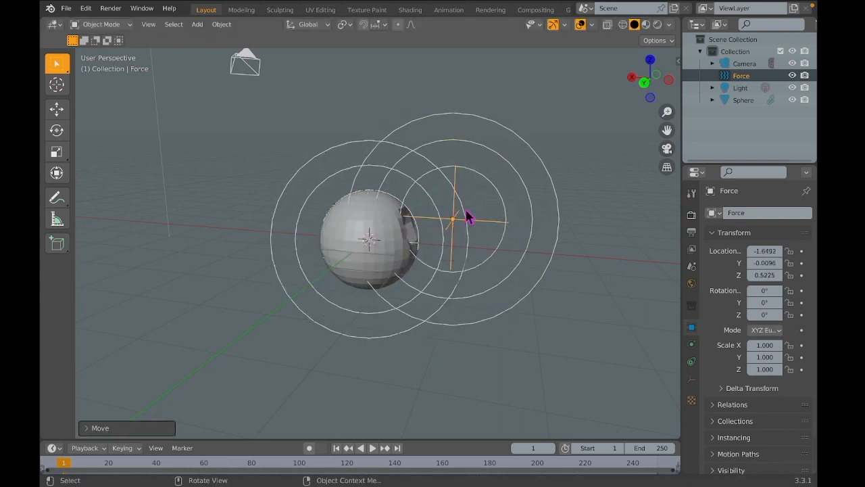
{"action": "key", "text": "g"}
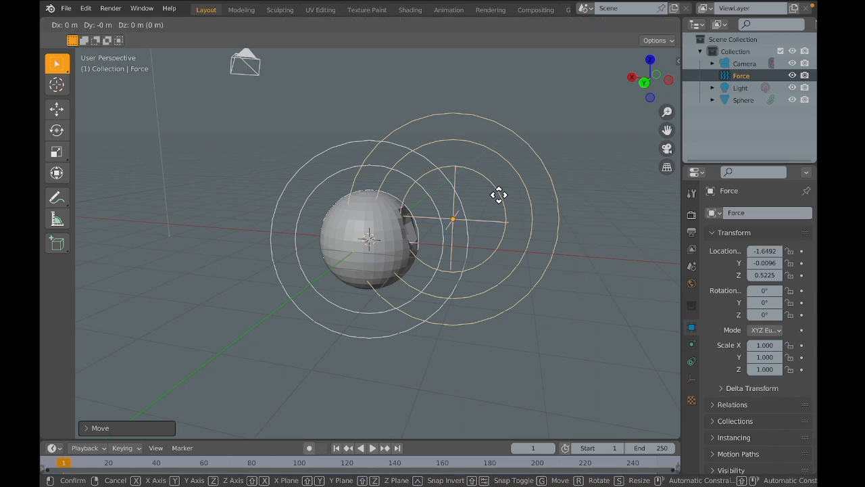
{"action": "left_click", "coordinate": [499, 195]}
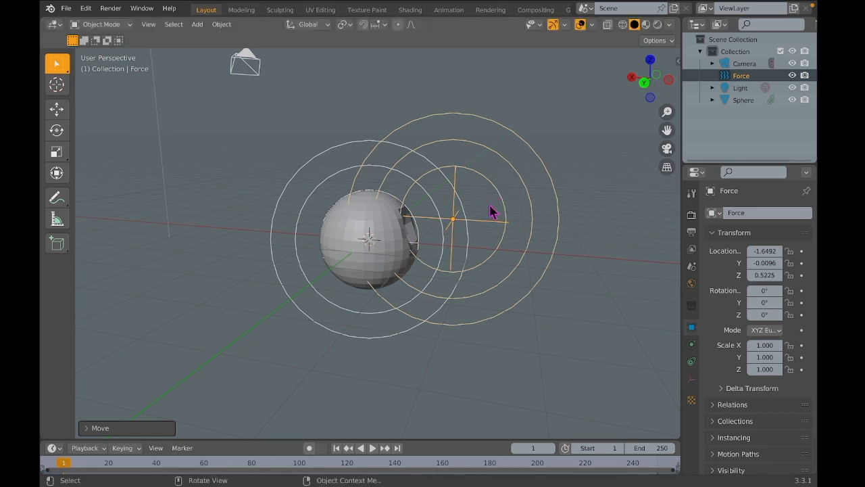
{"action": "key", "text": "g"}
{"action": "left_click", "coordinate": [545, 211]}
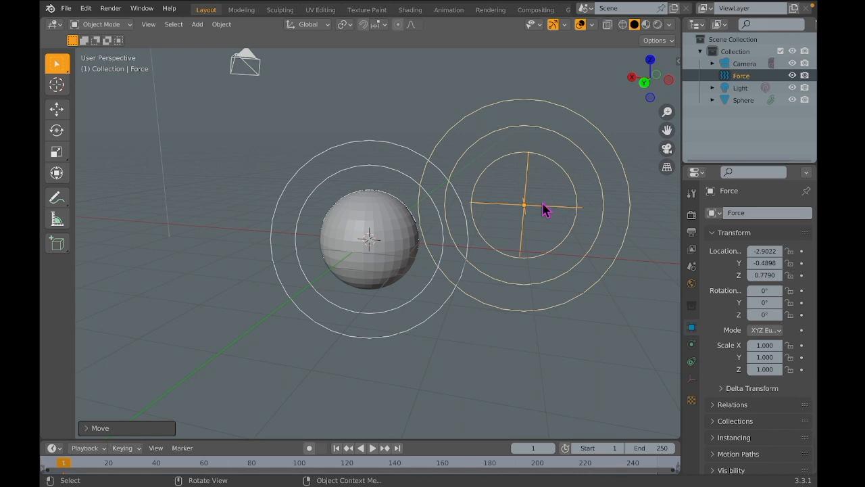
{"action": "middle_click_drag", "start_coordinate": [394, 182], "coordinate": [392, 183]}
{"action": "scroll", "coordinate": [392, 180], "scroll_direction": "up", "scroll_amount": 3}
{"action": "middle_click_drag", "start_coordinate": [417, 137], "coordinate": [419, 142]}
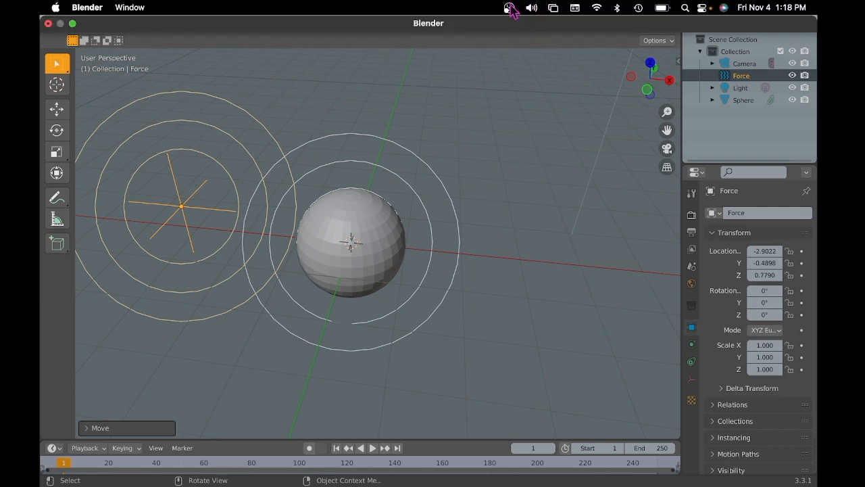
{"action": "left_click", "coordinate": [508, 7]}
{"action": "left_click", "coordinate": [558, 95]}
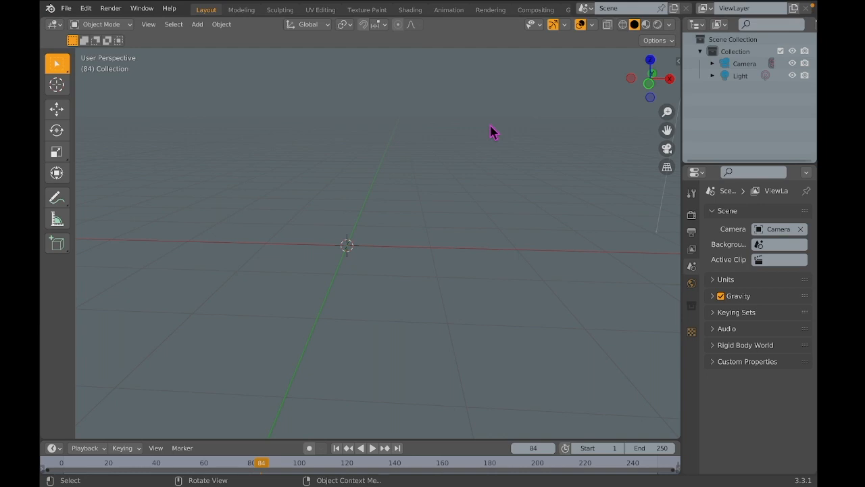
Add a Monkey mesh at the world origin of the cleared scene.
{"action": "scroll", "coordinate": [494, 122], "scroll_direction": "down", "scroll_amount": 3}
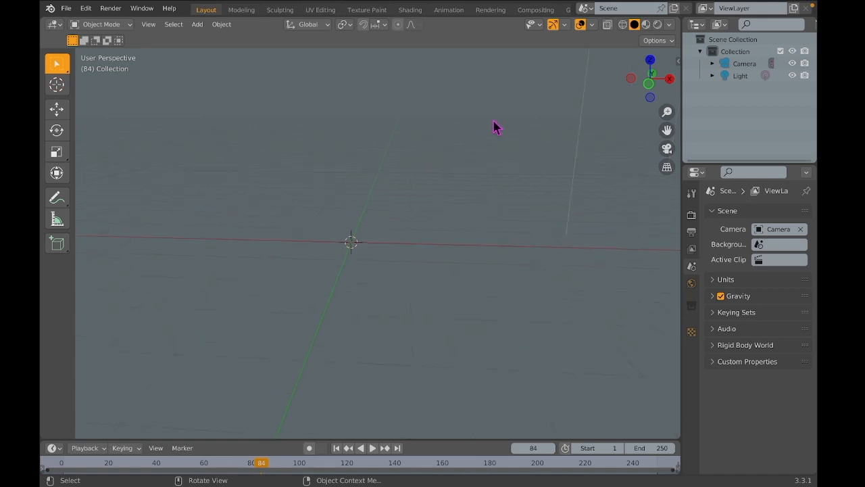
{"action": "scroll", "coordinate": [493, 157], "scroll_direction": "left", "scroll_amount": 10}
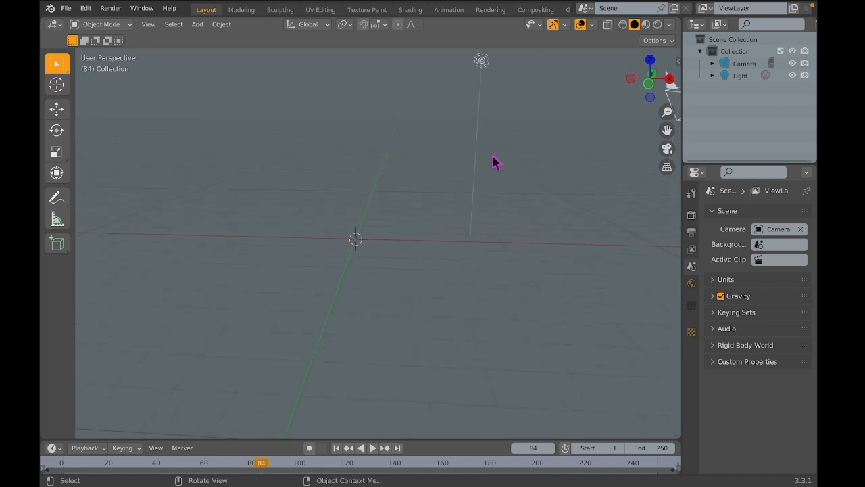
{"action": "scroll", "coordinate": [495, 162], "scroll_direction": "left", "scroll_amount": 10}
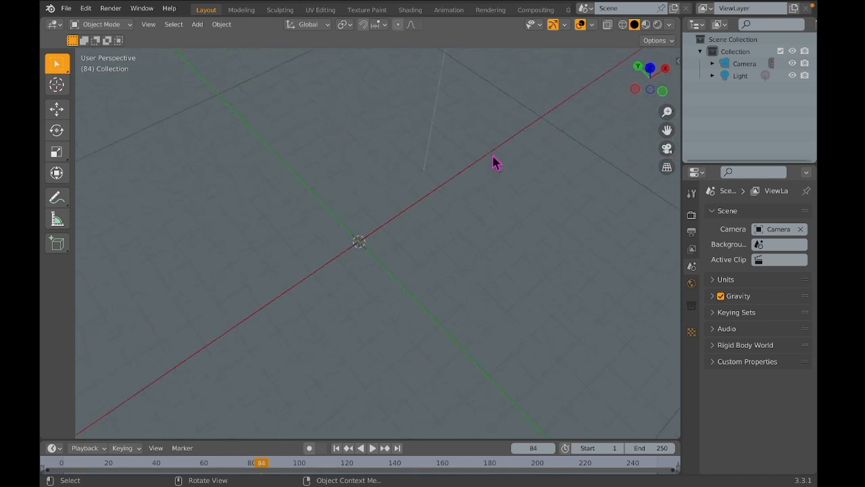
{"action": "left_click", "coordinate": [197, 25]}
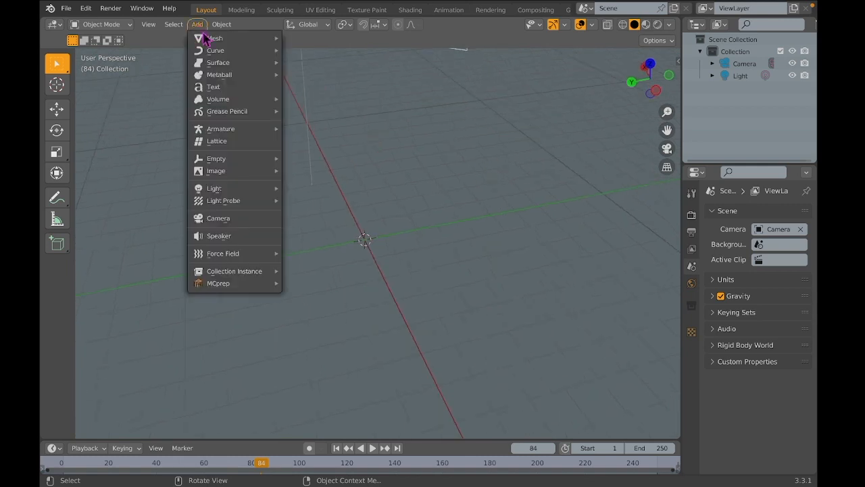
{"action": "left_click", "coordinate": [197, 25]}
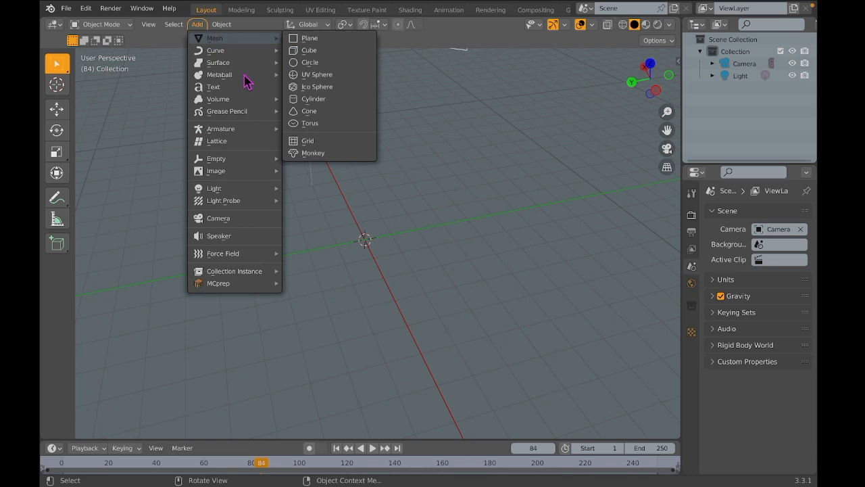
{"action": "mouse_move", "coordinate": [223, 39]}
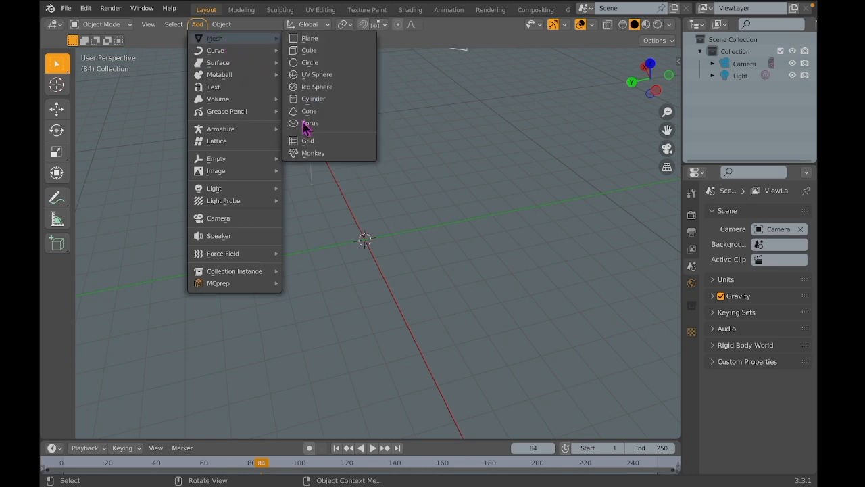
{"action": "left_click", "coordinate": [346, 155]}
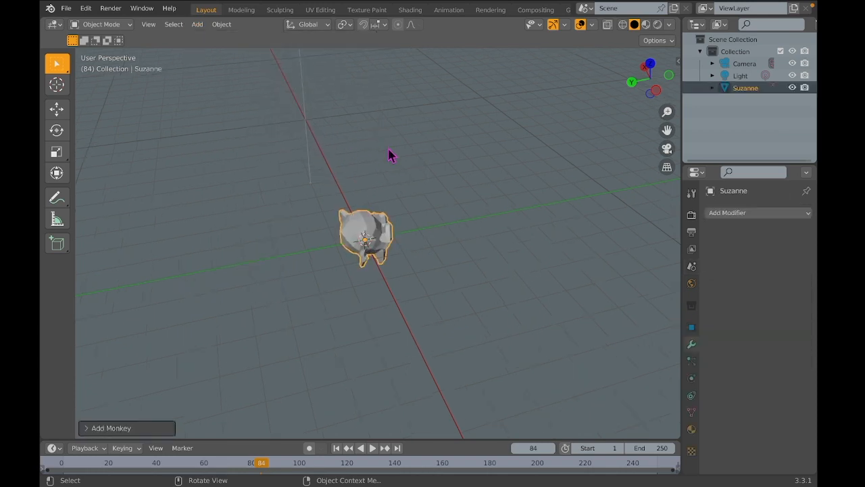
{"action": "key", "text": "KP_Decimal"}
{"action": "key", "text": "KP_1"}
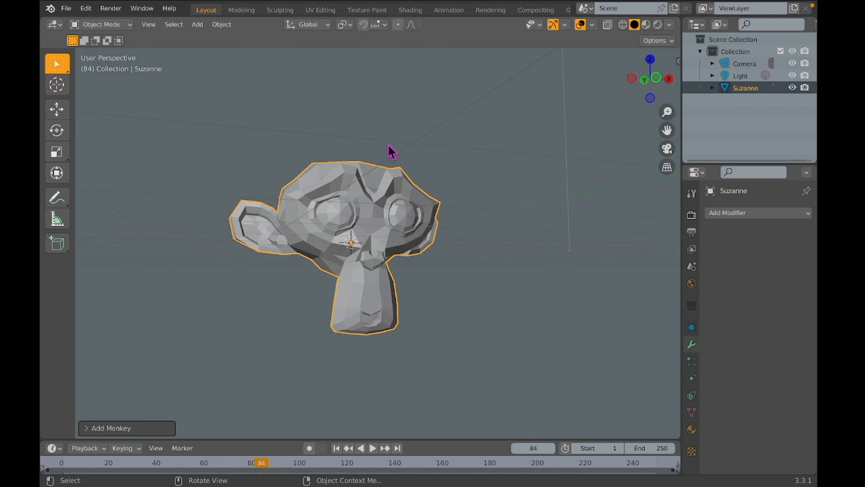
{"action": "scroll", "coordinate": [389, 146], "scroll_direction": "up", "scroll_amount": 3, "text": "ctrl"}
{"action": "scroll", "coordinate": [388, 145], "scroll_direction": "right", "scroll_amount": 5}
{"action": "scroll", "coordinate": [388, 145], "scroll_direction": "up", "scroll_amount": 5}
{"action": "scroll", "coordinate": [581, 310], "scroll_direction": "down", "scroll_amount": 5}
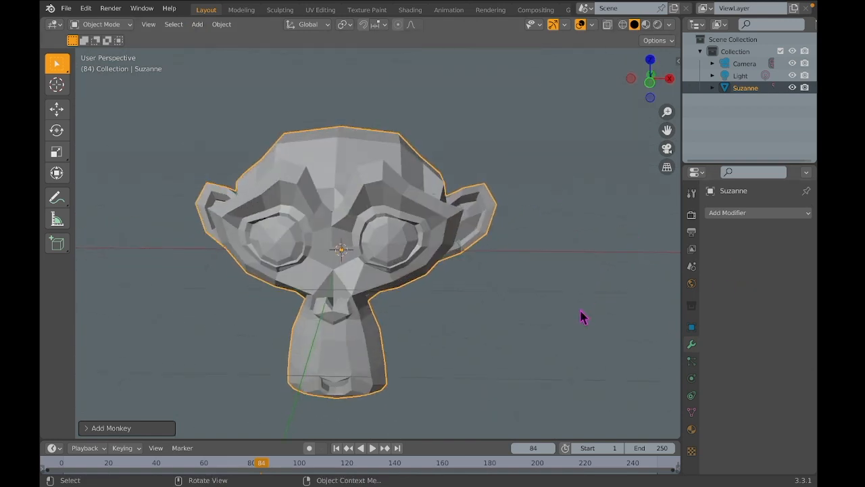
Add a UV Sphere mesh at the world origin alongside the monkey.
{"action": "scroll", "coordinate": [582, 317], "scroll_direction": "down", "scroll_amount": 2}
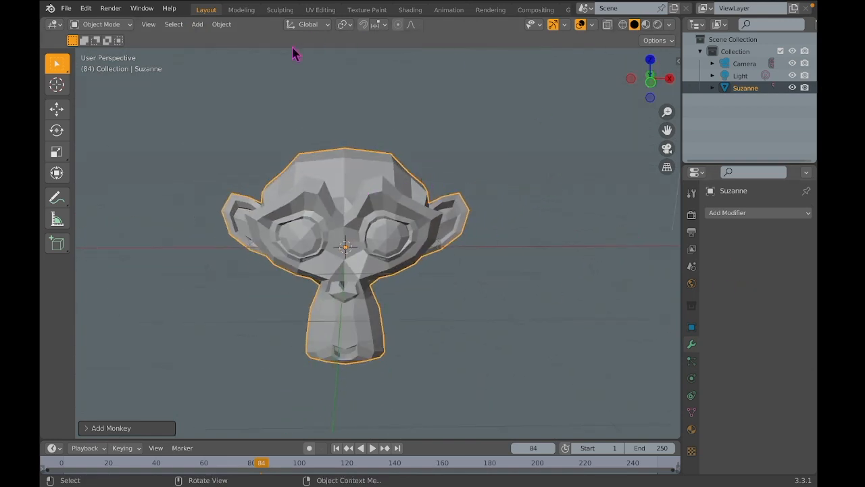
{"action": "left_click", "coordinate": [300, 92]}
{"action": "left_click", "coordinate": [196, 24]}
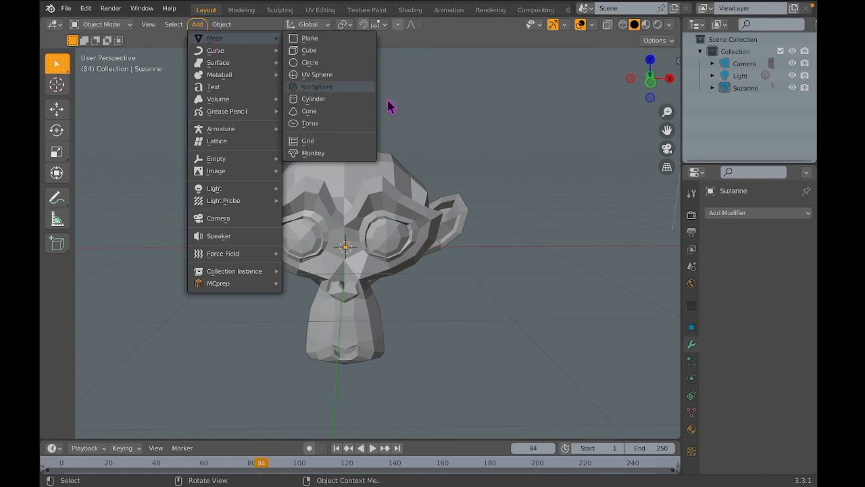
{"action": "left_click", "coordinate": [196, 24]}
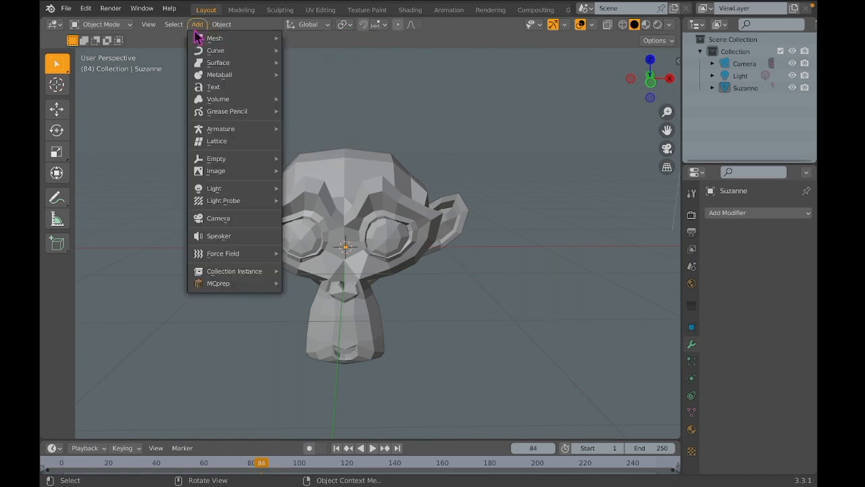
{"action": "mouse_move", "coordinate": [210, 37]}
{"action": "left_click", "coordinate": [349, 76]}
Move the new sphere away from the monkey along positive X so the two meshes stand apart.
{"action": "middle_click_drag", "start_coordinate": [485, 132], "coordinate": [284, 257]}
{"action": "key", "text": "g"}
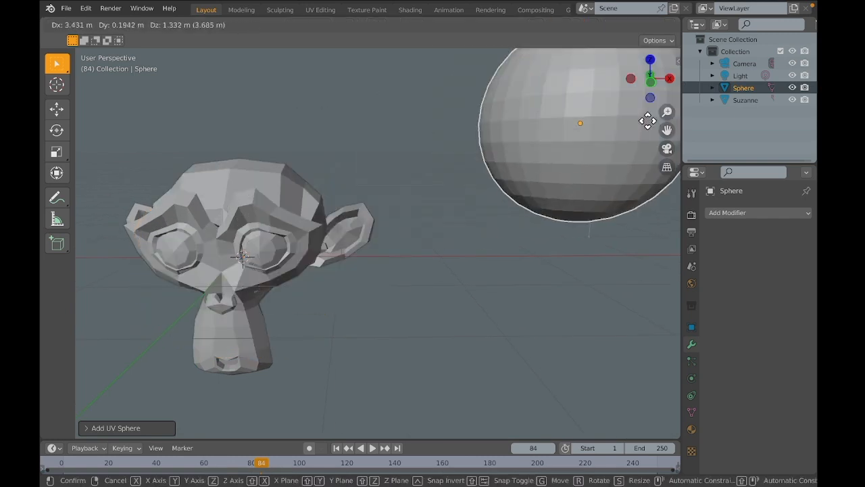
{"action": "left_click", "coordinate": [574, 198]}
{"action": "scroll", "coordinate": [543, 198], "scroll_direction": "down", "scroll_amount": 2}
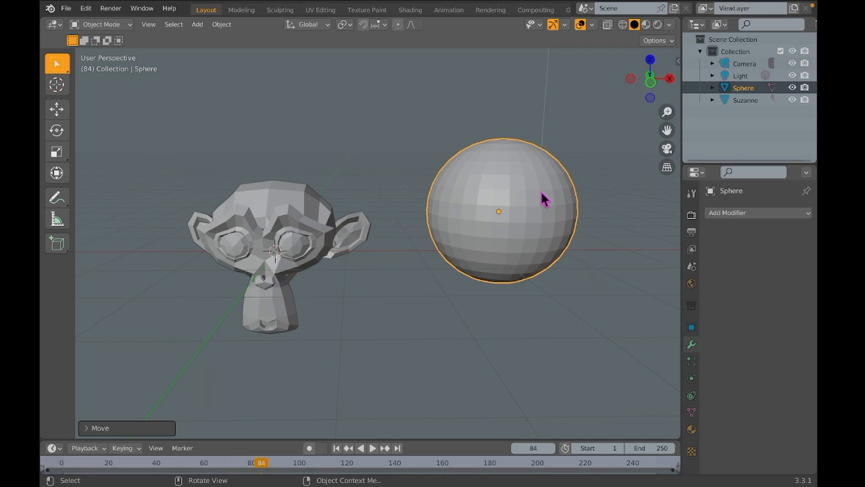
Add a Shrinkwrap modifier to the sphere and pick the monkey as its target.
{"action": "left_click", "coordinate": [744, 214]}
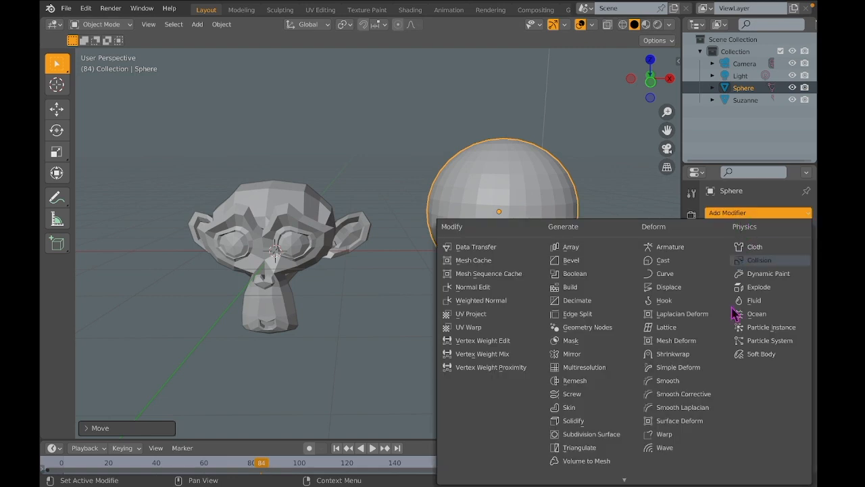
{"action": "left_click", "coordinate": [695, 355]}
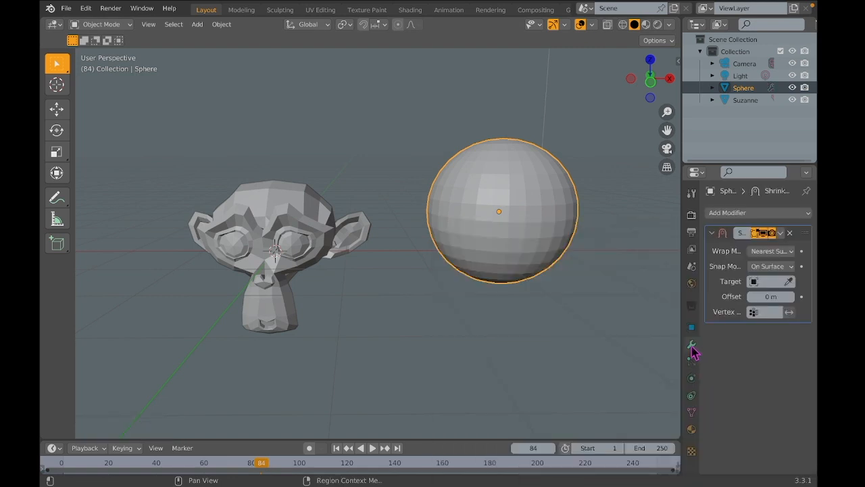
{"action": "left_click", "coordinate": [788, 281]}
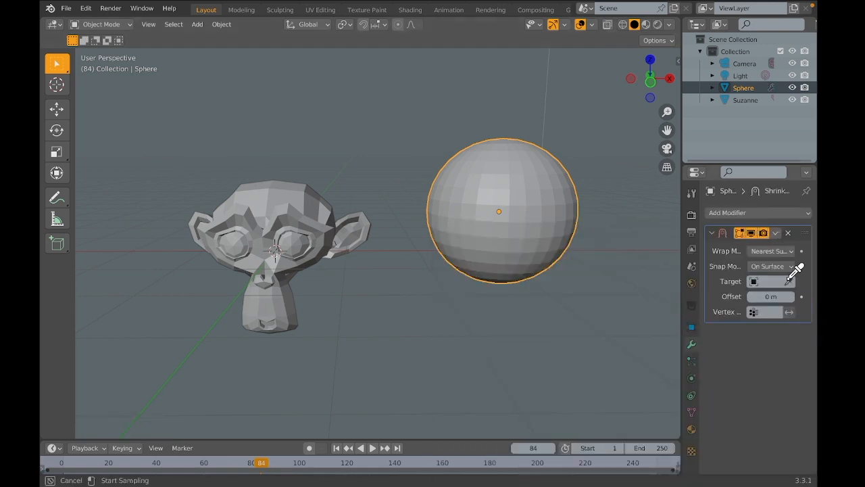
{"action": "left_click", "coordinate": [344, 214]}
Try a larger Shrinkwrap offset on the sphere, and undo both the offset and the target choice.
{"action": "mouse_move", "coordinate": [344, 231]}
{"action": "middle_mouse_down"}
{"action": "mouse_move", "coordinate": [367, 231]}
{"action": "mouse_move", "coordinate": [340, 231]}
{"action": "middle_mouse_up"}
{"action": "scroll", "coordinate": [338, 225], "scroll_direction": "up", "scroll_amount": 4}
{"action": "middle_click_drag", "start_coordinate": [591, 211], "coordinate": [584, 90]}
{"action": "left_click", "coordinate": [580, 25]}
{"action": "left_click", "coordinate": [580, 25]}
{"action": "middle_click_drag", "start_coordinate": [531, 187], "coordinate": [539, 214]}
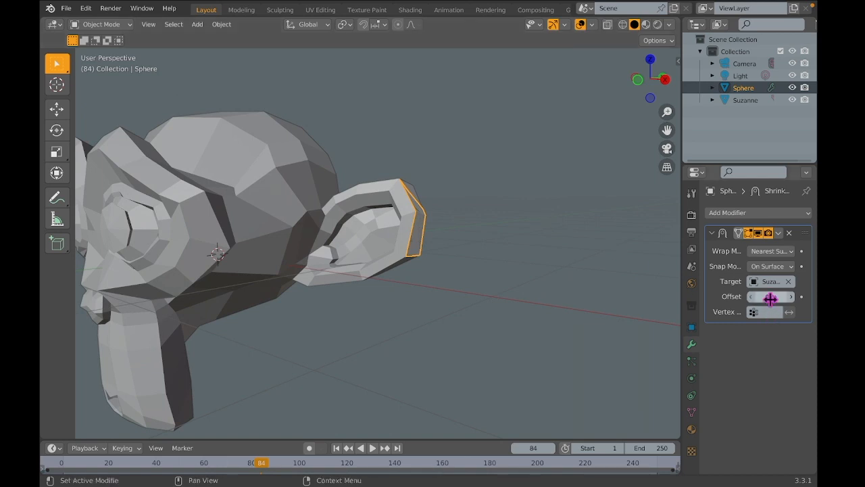
{"action": "left_click_drag", "start_coordinate": [771, 296], "coordinate": [850, 296]}
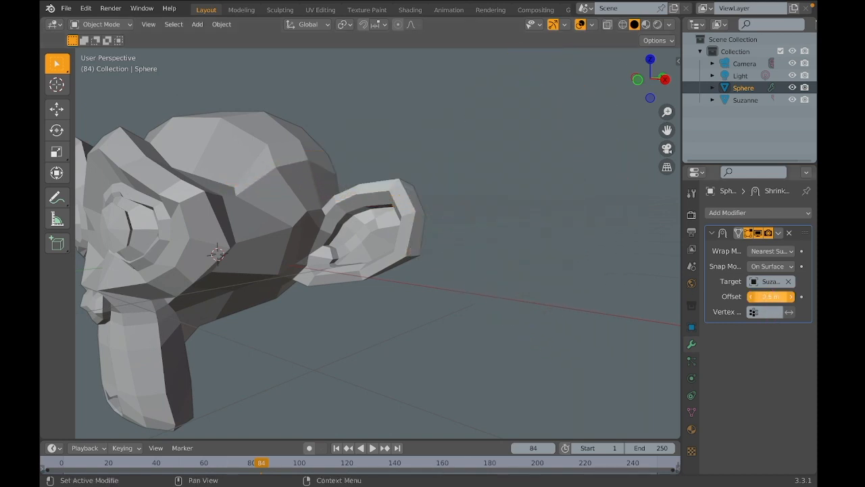
{"action": "key", "text": "ctrl+z"}
{"action": "key", "text": "ctrl+z"}
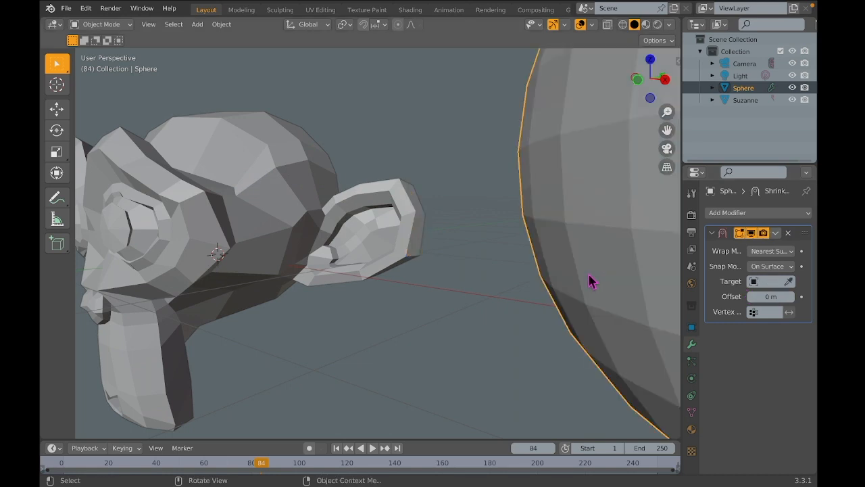
Set the monkey as the target of the sphere's Shrinkwrap modifier again.
{"action": "left_click", "coordinate": [788, 282]}
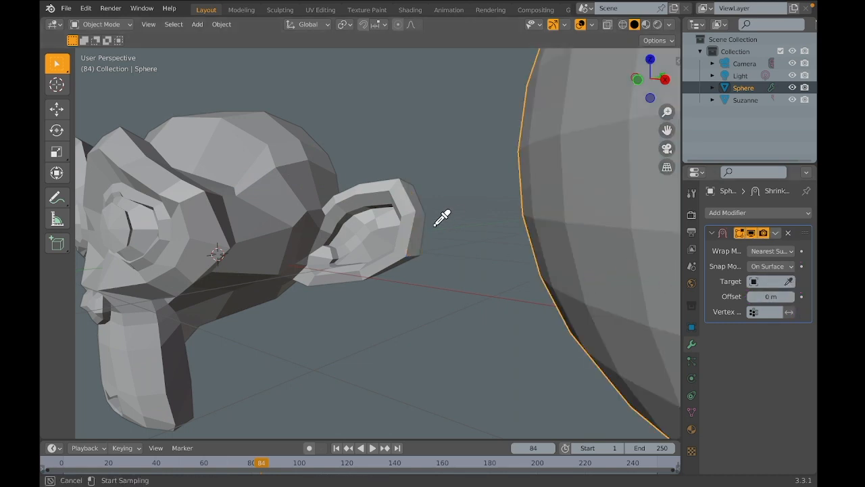
{"action": "left_click", "coordinate": [415, 234]}
{"action": "middle_click_drag", "start_coordinate": [512, 232], "coordinate": [511, 233]}
{"action": "scroll", "coordinate": [511, 232], "scroll_direction": "down", "scroll_amount": 3}
{"action": "scroll", "coordinate": [451, 225], "scroll_direction": "down", "scroll_amount": 2}
{"action": "middle_click_drag", "start_coordinate": [451, 225], "coordinate": [462, 221], "text": "shift"}
Scale the shrinkwrapped sphere several times until it encloses the monkey's head.
{"action": "key", "text": "s"}
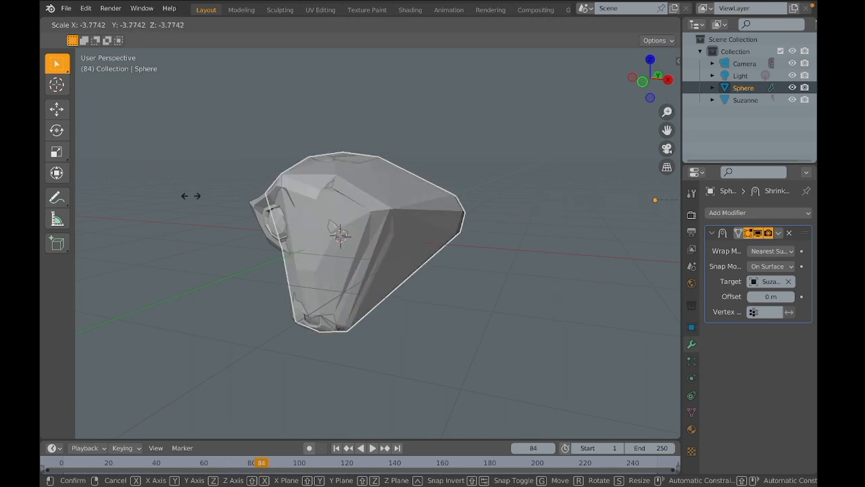
{"action": "left_click", "coordinate": [481, 188]}
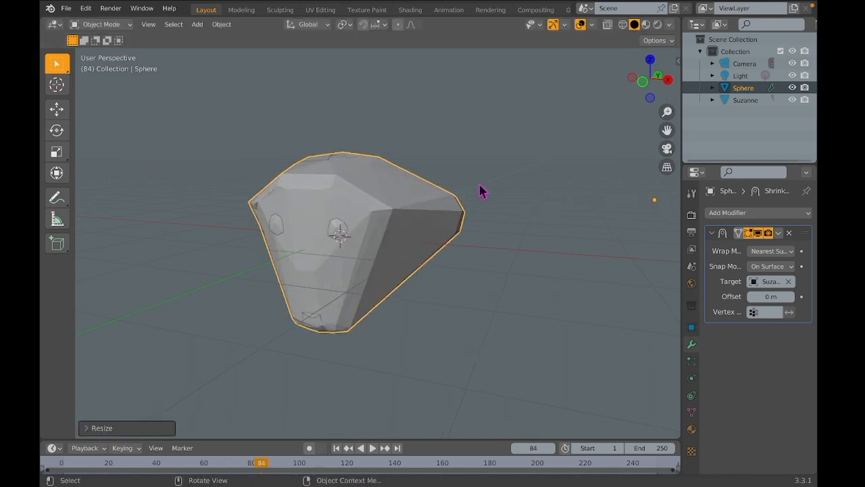
{"action": "middle_click_drag", "start_coordinate": [483, 189], "coordinate": [480, 192]}
{"action": "key", "text": "s"}
{"action": "left_click", "coordinate": [537, 177]}
{"action": "middle_click_drag", "start_coordinate": [537, 177], "coordinate": [539, 181]}
{"action": "key", "text": "s"}
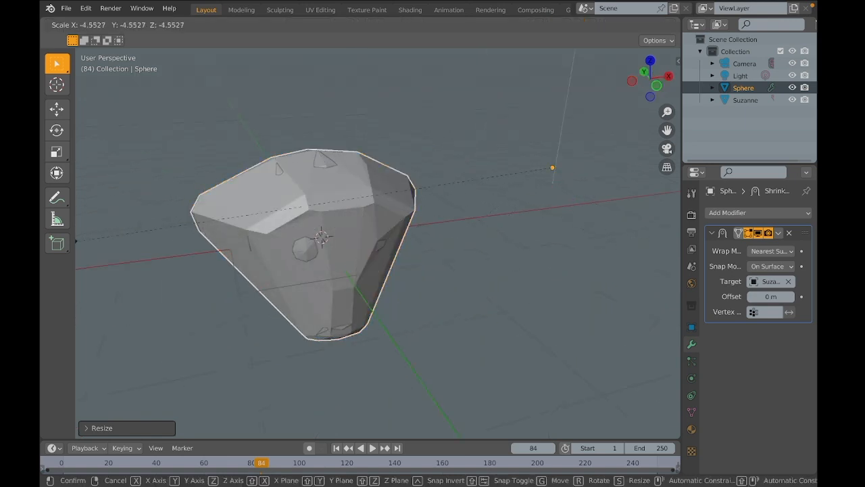
{"action": "left_click", "coordinate": [672, 241]}
{"action": "key", "text": "s"}
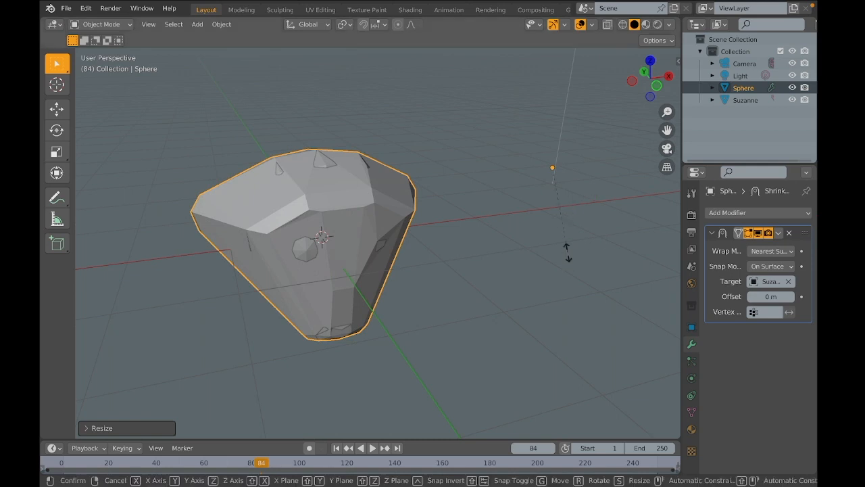
{"action": "left_click", "coordinate": [549, 52]}
Hide the viewport overlays and examine how the sphere wraps around the monkey.
{"action": "left_click", "coordinate": [581, 24]}
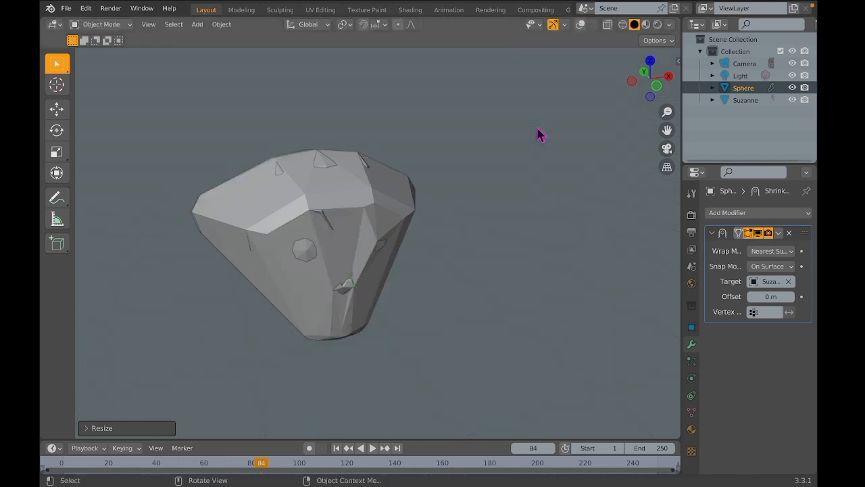
{"action": "scroll", "coordinate": [544, 130], "scroll_direction": "right", "scroll_amount": 10}
{"action": "scroll", "coordinate": [588, 174], "scroll_direction": "left", "scroll_amount": 5}
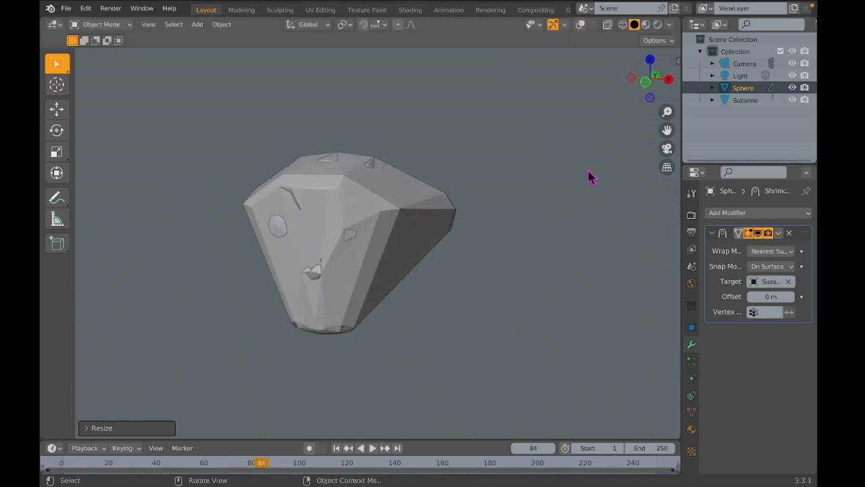
{"action": "scroll", "coordinate": [589, 175], "scroll_direction": "up", "scroll_amount": 4}
{"action": "scroll", "coordinate": [549, 204], "scroll_direction": "down", "scroll_amount": 2}
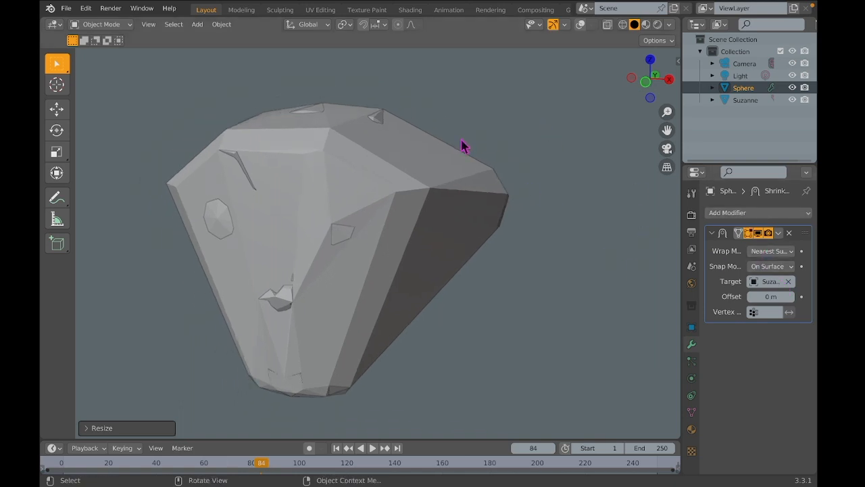
{"action": "scroll", "coordinate": [464, 145], "scroll_direction": "down", "scroll_amount": 2}
Try the Inside and Outside snap modes of the Shrinkwrap modifier on the sphere.
{"action": "left_click", "coordinate": [776, 252]}
{"action": "left_click", "coordinate": [779, 265]}
{"action": "left_click", "coordinate": [771, 265]}
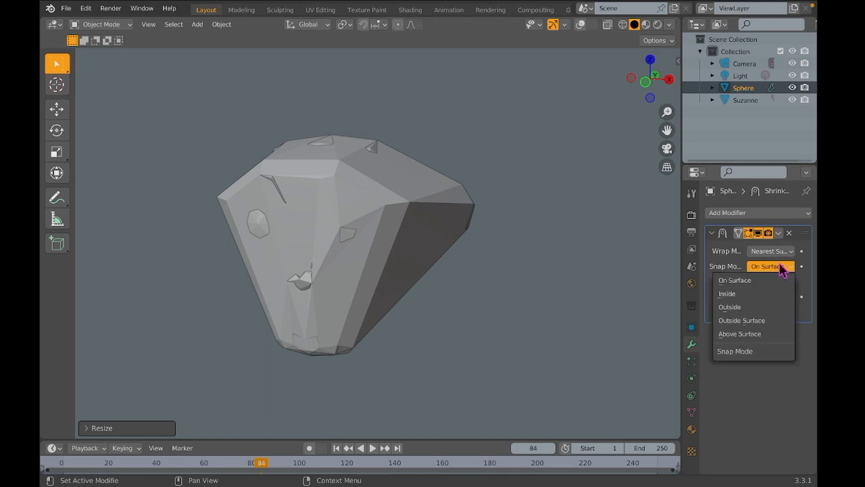
{"action": "left_click", "coordinate": [748, 295]}
{"action": "left_click", "coordinate": [774, 271]}
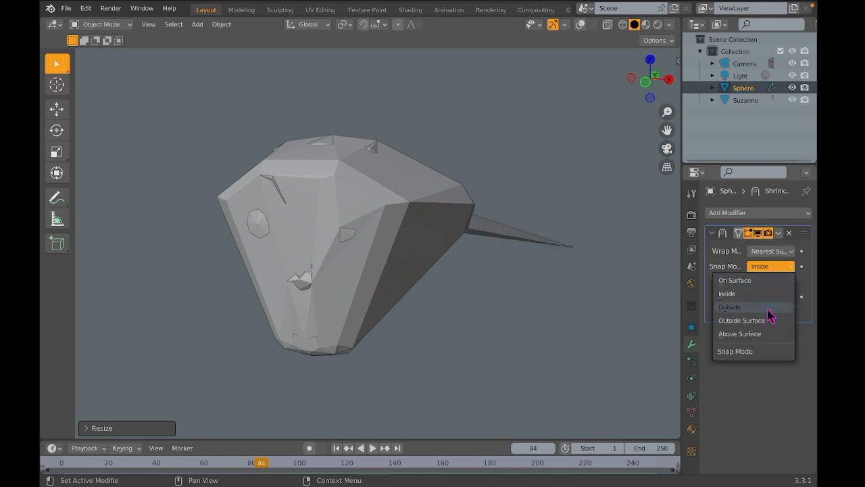
{"action": "left_click", "coordinate": [765, 307]}
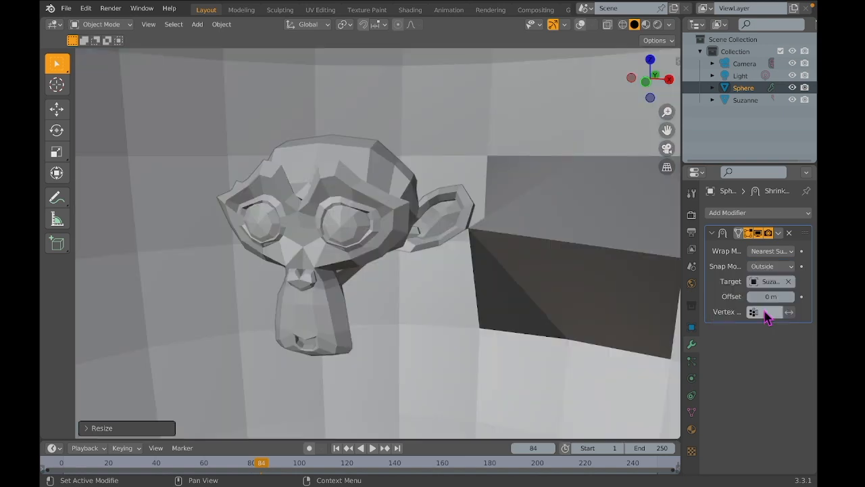
{"action": "scroll", "coordinate": [533, 244], "scroll_direction": "down", "scroll_amount": 3}
{"action": "scroll", "coordinate": [533, 246], "scroll_direction": "down", "scroll_amount": 2}
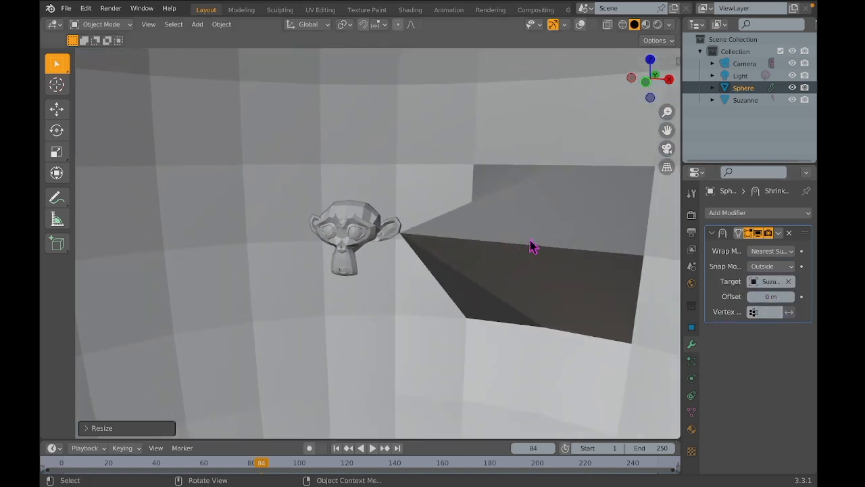
Set the Shrinkwrap modifier's snap mode to Above Surface.
{"action": "left_click", "coordinate": [770, 268]}
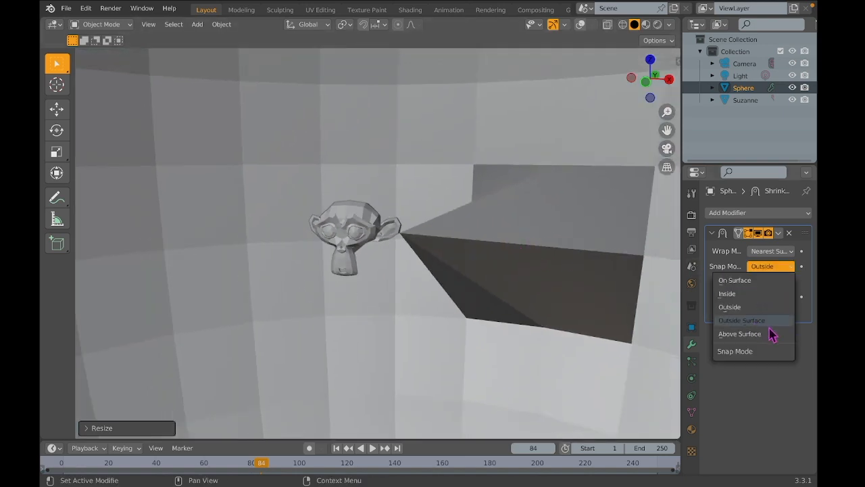
{"action": "left_click", "coordinate": [769, 334]}
{"action": "scroll", "coordinate": [479, 243], "scroll_direction": "right", "scroll_amount": 2}
{"action": "scroll", "coordinate": [479, 243], "scroll_direction": "up", "scroll_amount": 5}
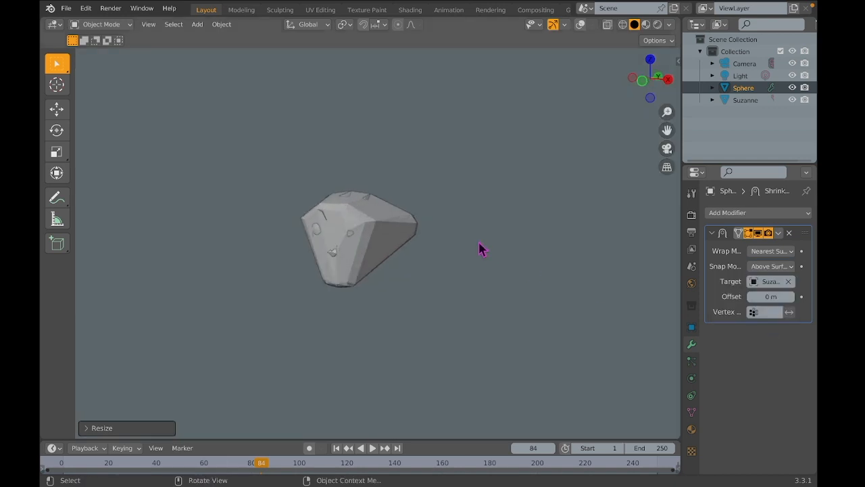
Examine the front, sides and back of the shrinkwrapped mesh for how closely it follows the monkey.
{"action": "scroll", "coordinate": [479, 244], "scroll_direction": "right", "scroll_amount": 5}
{"action": "scroll", "coordinate": [479, 243], "scroll_direction": "up", "scroll_amount": 2}
{"action": "scroll", "coordinate": [478, 243], "scroll_direction": "right", "scroll_amount": 8}
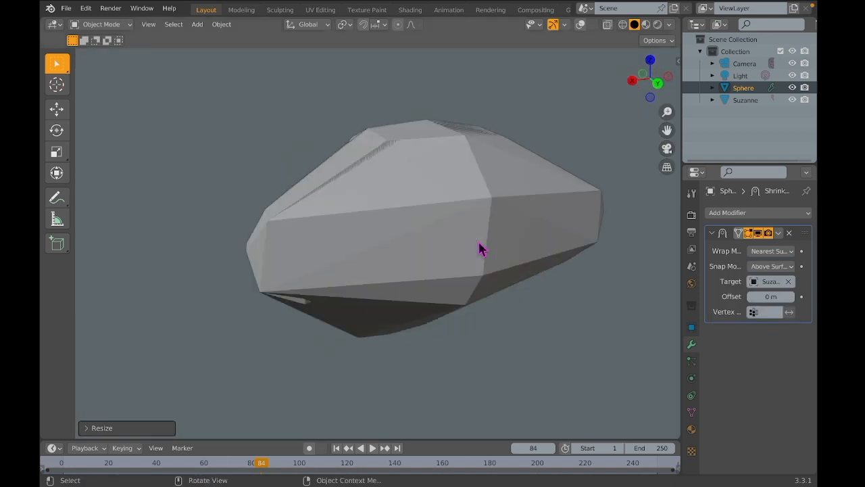
{"action": "scroll", "coordinate": [479, 244], "scroll_direction": "left", "scroll_amount": 2}
{"action": "scroll", "coordinate": [478, 243], "scroll_direction": "down", "scroll_amount": 3}
{"action": "scroll", "coordinate": [477, 244], "scroll_direction": "left", "scroll_amount": 5}
{"action": "scroll", "coordinate": [419, 202], "scroll_direction": "left", "scroll_amount": 8}
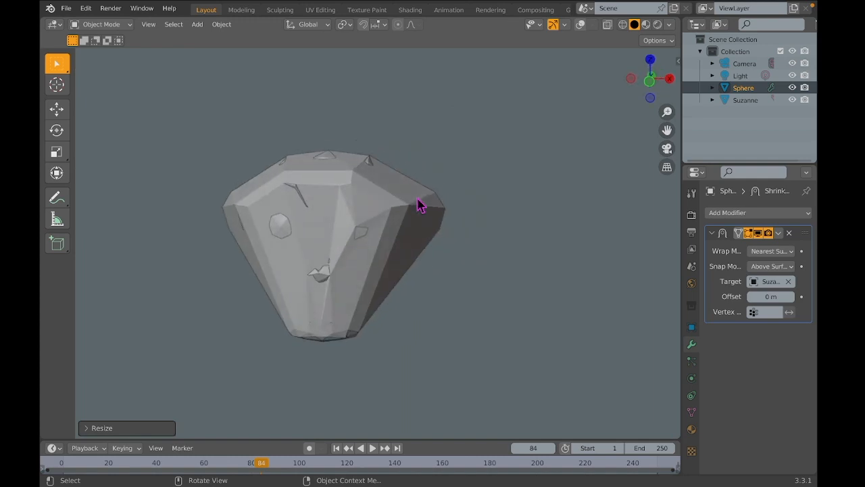
{"action": "scroll", "coordinate": [419, 204], "scroll_direction": "left", "scroll_amount": 4}
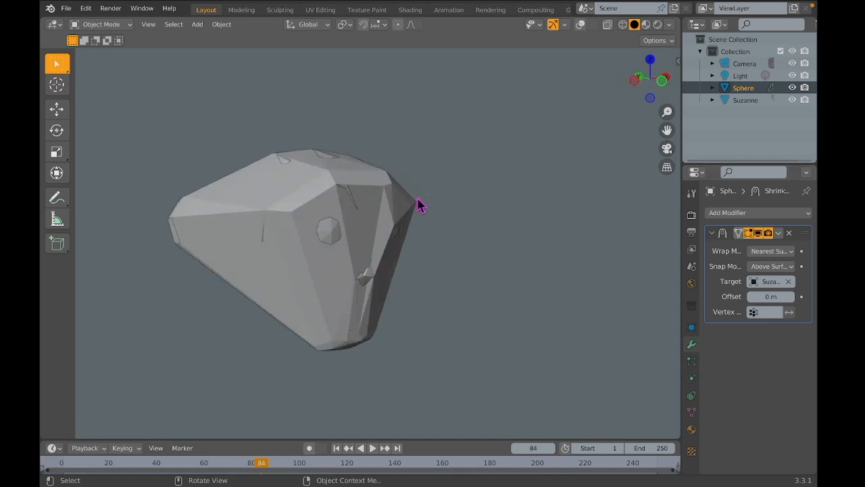
{"action": "scroll", "coordinate": [592, 139], "scroll_direction": "up", "scroll_amount": 4}
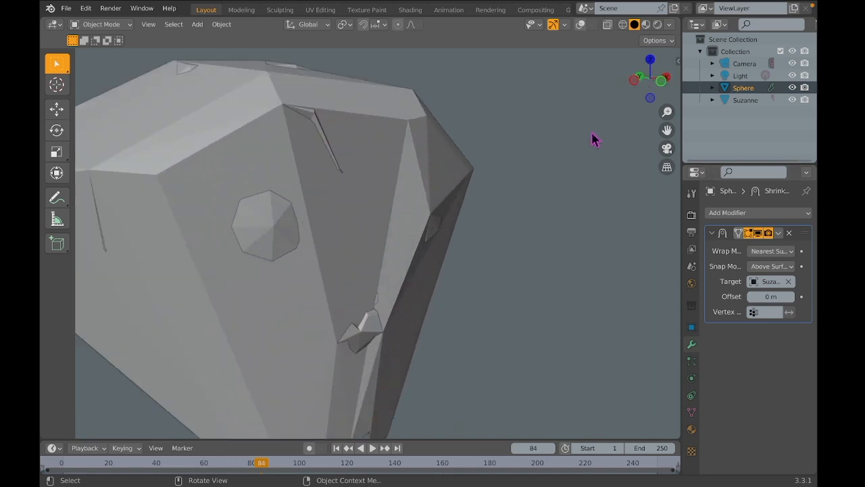
{"action": "scroll", "coordinate": [592, 140], "scroll_direction": "down", "scroll_amount": 1}
{"action": "scroll", "coordinate": [592, 139], "scroll_direction": "down", "scroll_amount": 1}
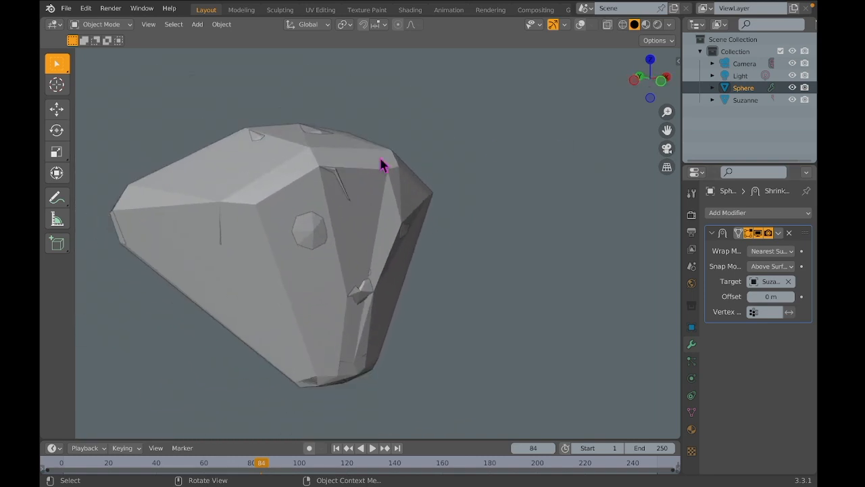
{"action": "scroll", "coordinate": [383, 164], "scroll_direction": "right", "scroll_amount": 4}
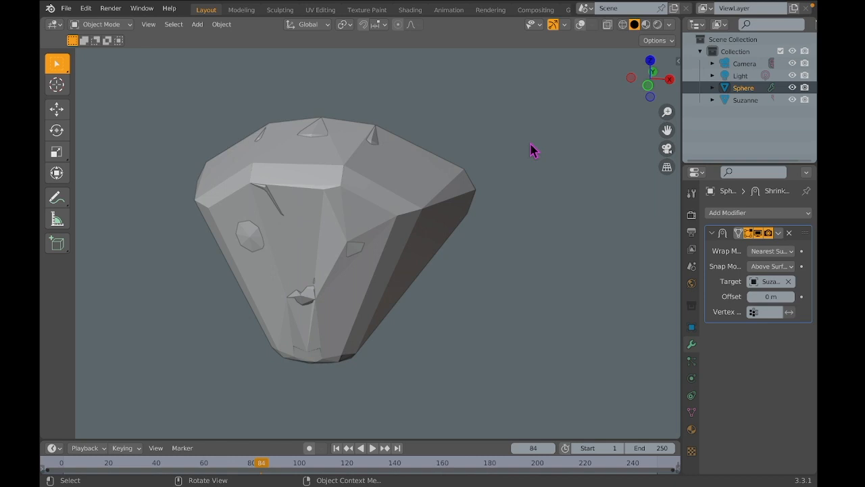
Show the viewport overlays again and delete the sphere and the monkey from the scene.
{"action": "left_click", "coordinate": [584, 25]}
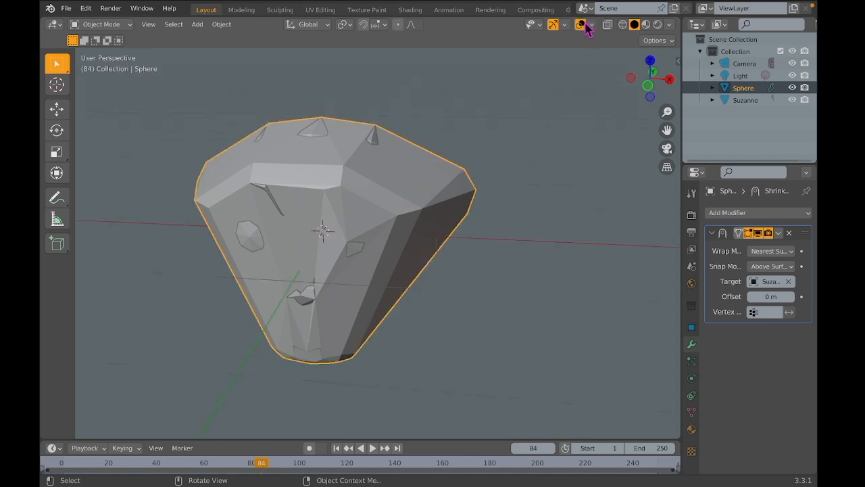
{"action": "right_click", "coordinate": [547, 86]}
{"action": "left_click", "coordinate": [479, 261]}
{"action": "left_click", "coordinate": [382, 204]}
{"action": "right_click", "coordinate": [381, 204]}
{"action": "left_click", "coordinate": [358, 261]}
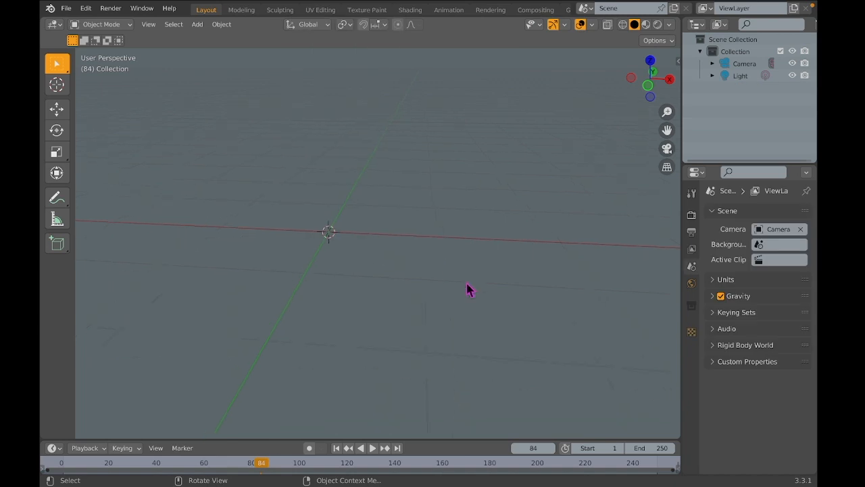
{"action": "scroll", "coordinate": [467, 284], "scroll_direction": "down", "scroll_amount": 1}
{"action": "mouse_move", "coordinate": [568, 10]}
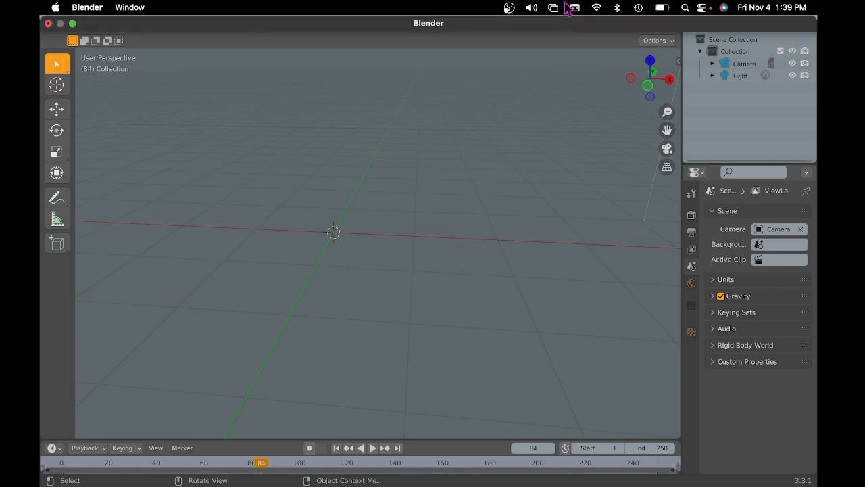
{"action": "left_click", "coordinate": [509, 8]}
{"action": "left_click", "coordinate": [549, 95]}
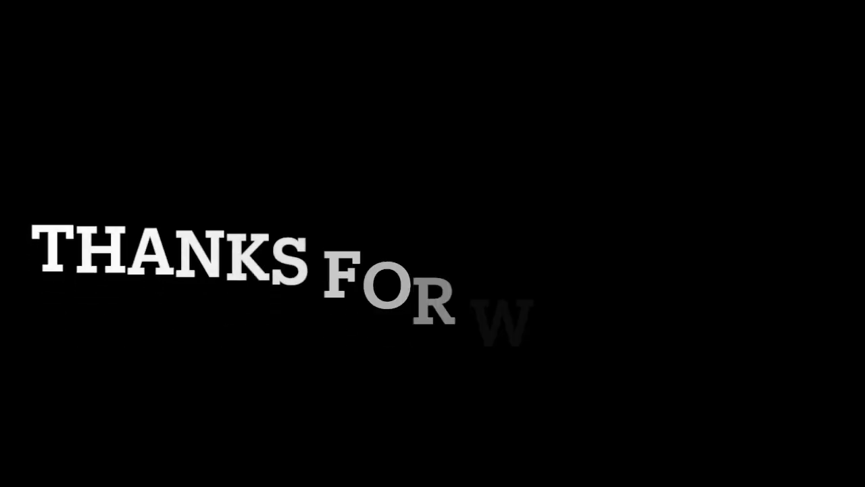